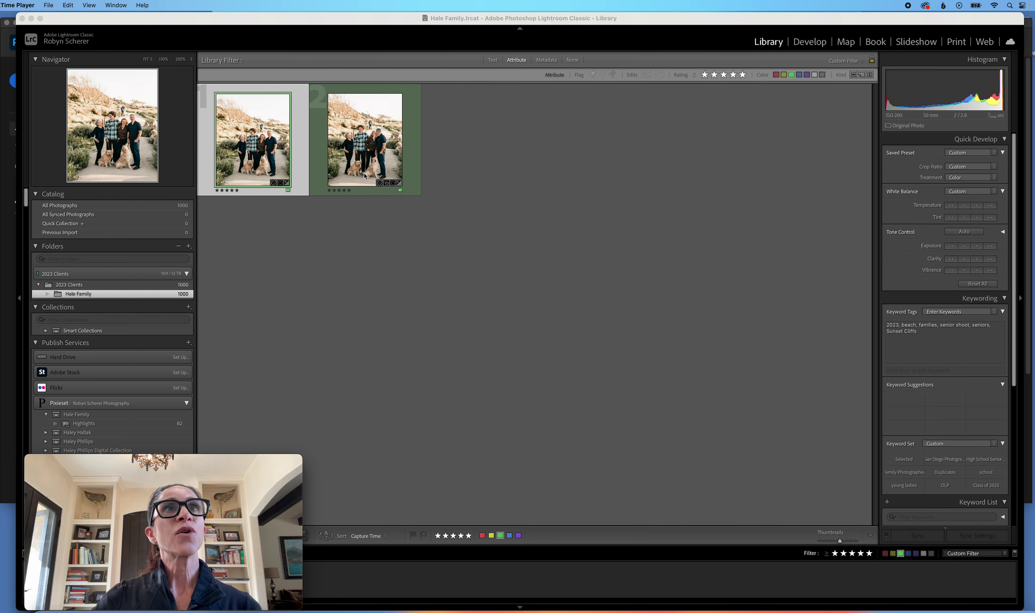
Open the second family photo in Develop, check the distracting people behind the family, and activate the Heal tool at 100% zoom.
click(365, 176)
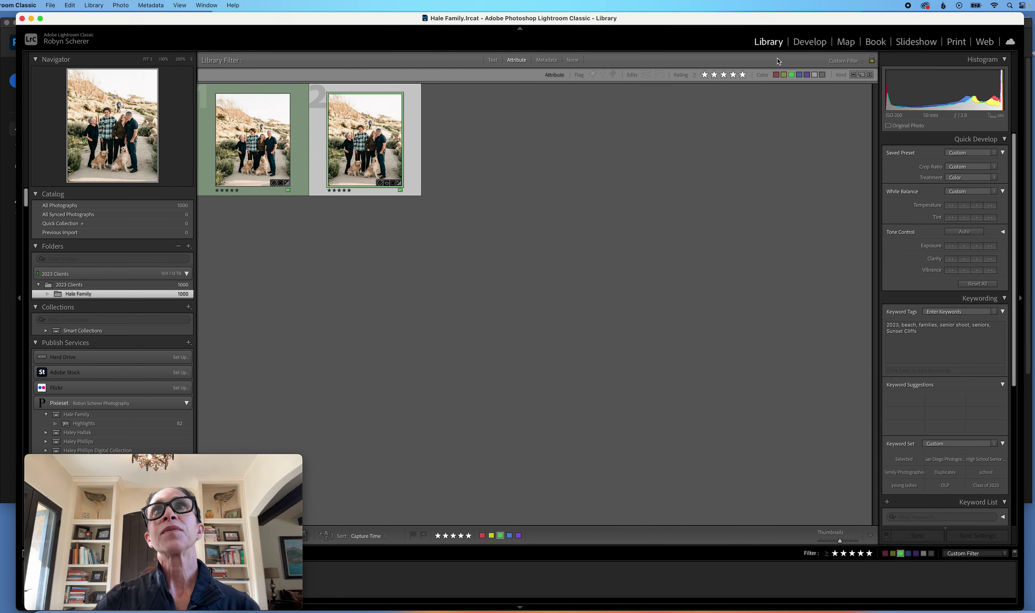
click(808, 41)
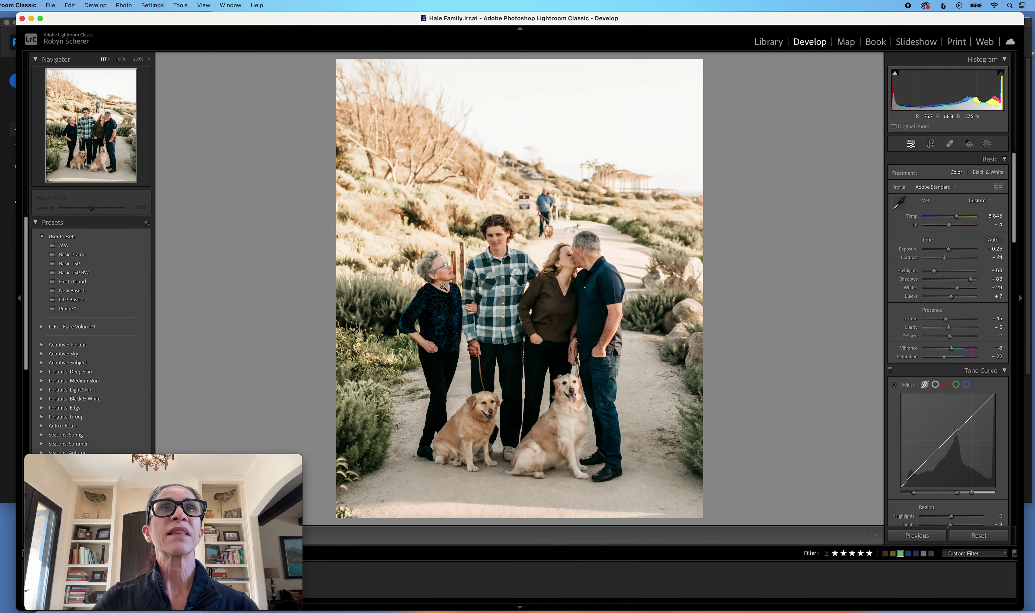
key(Right)
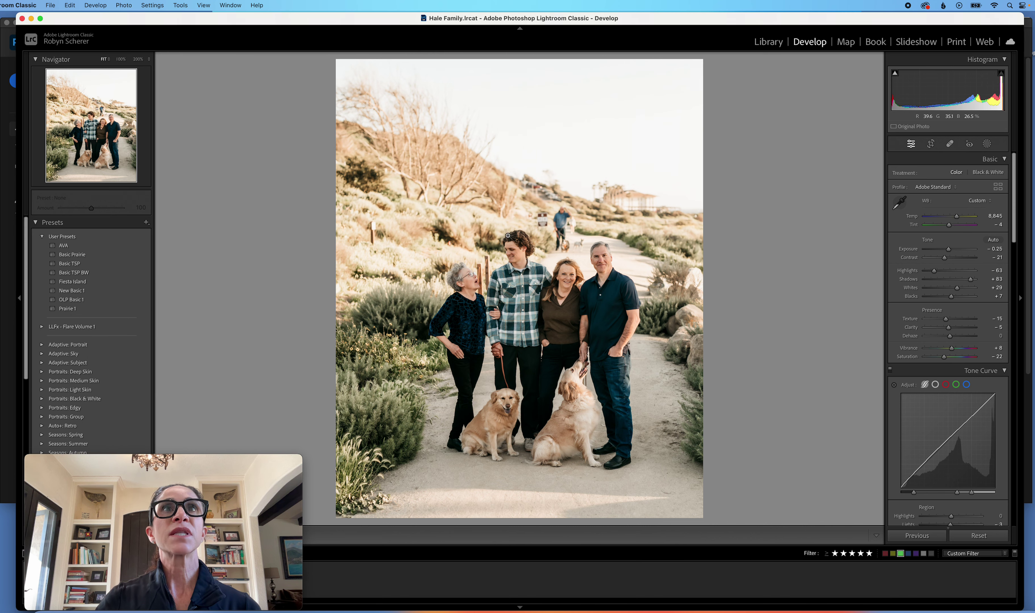
key(Right)
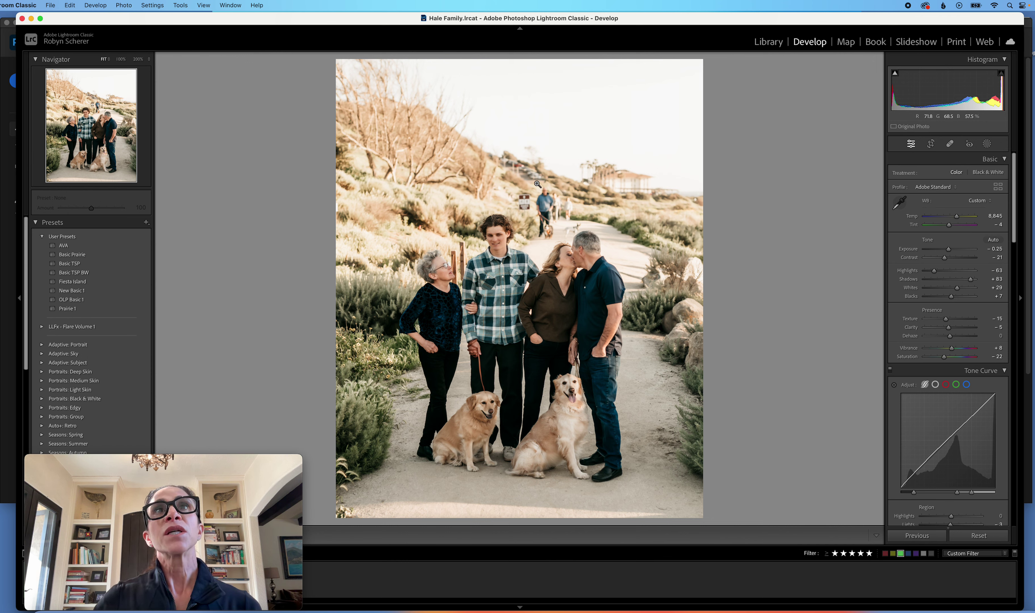
click(545, 212)
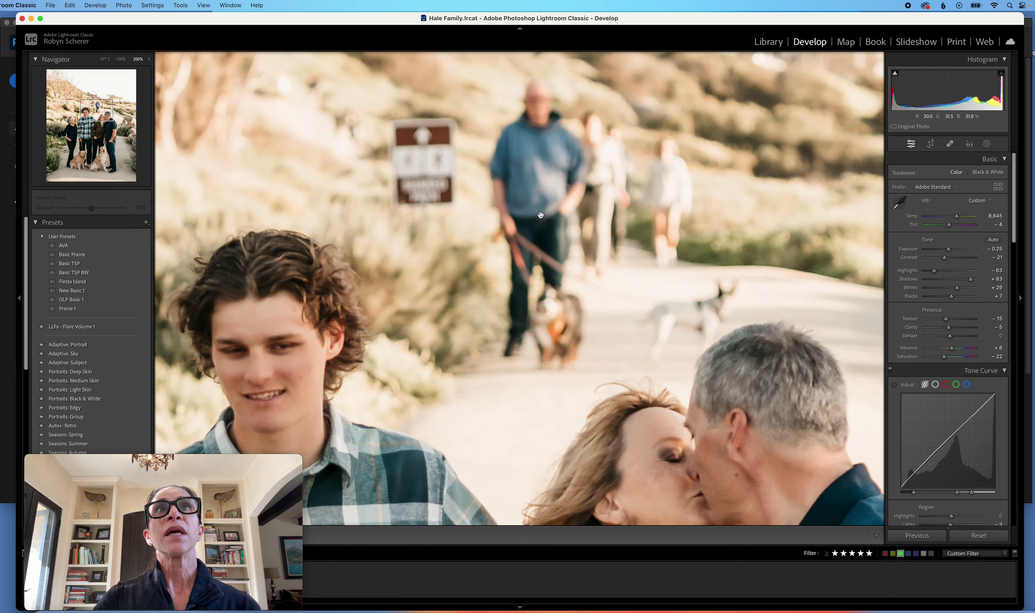
click(547, 216)
click(950, 143)
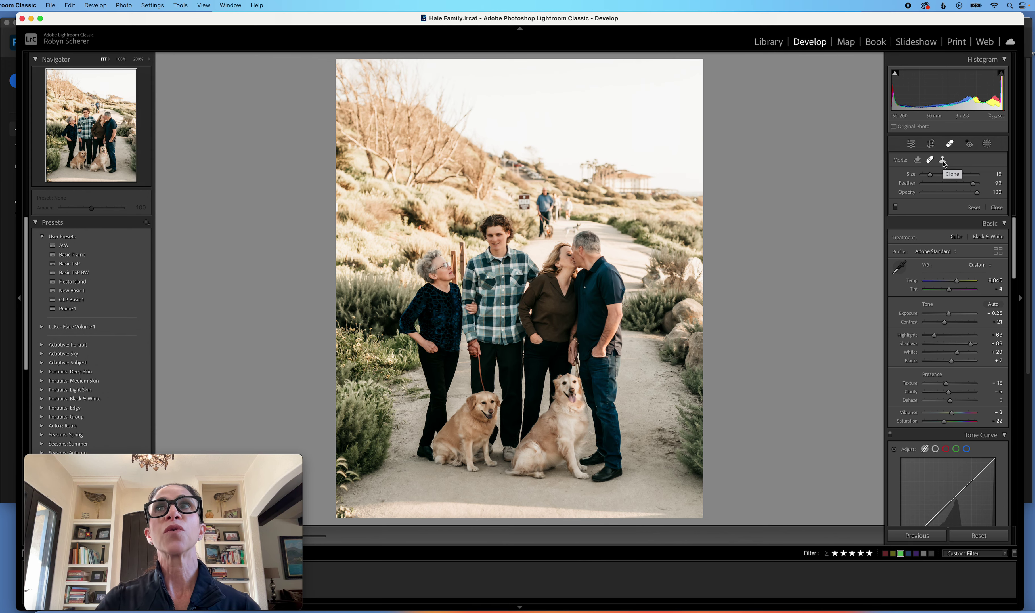
click(121, 59)
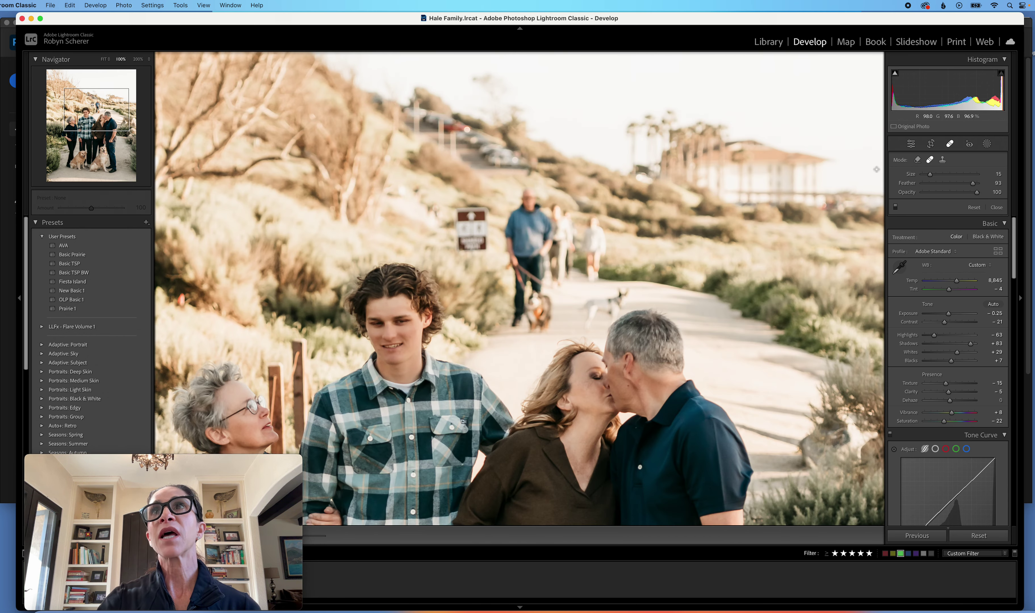
Try to remove the white dog on the path with one Heal stroke at size 62.
scroll(590, 309, up, 8)
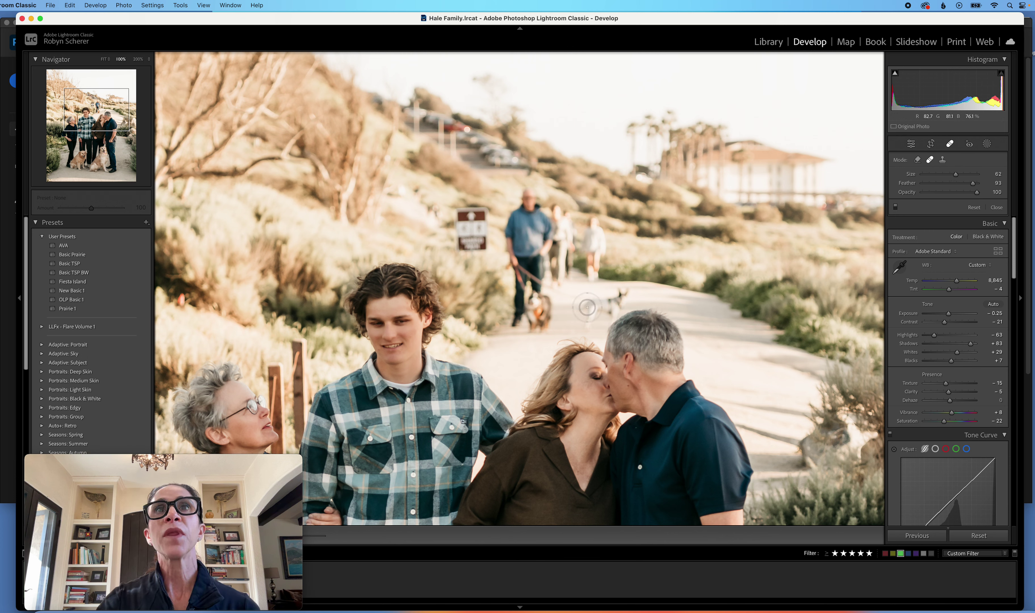
drag(588, 307, 585, 323)
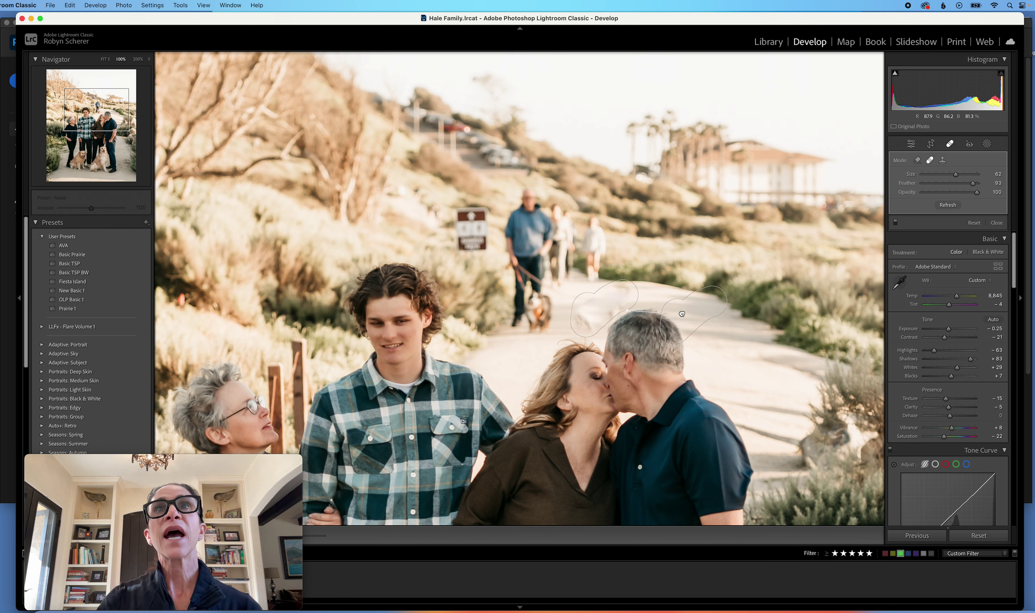
key(slash)
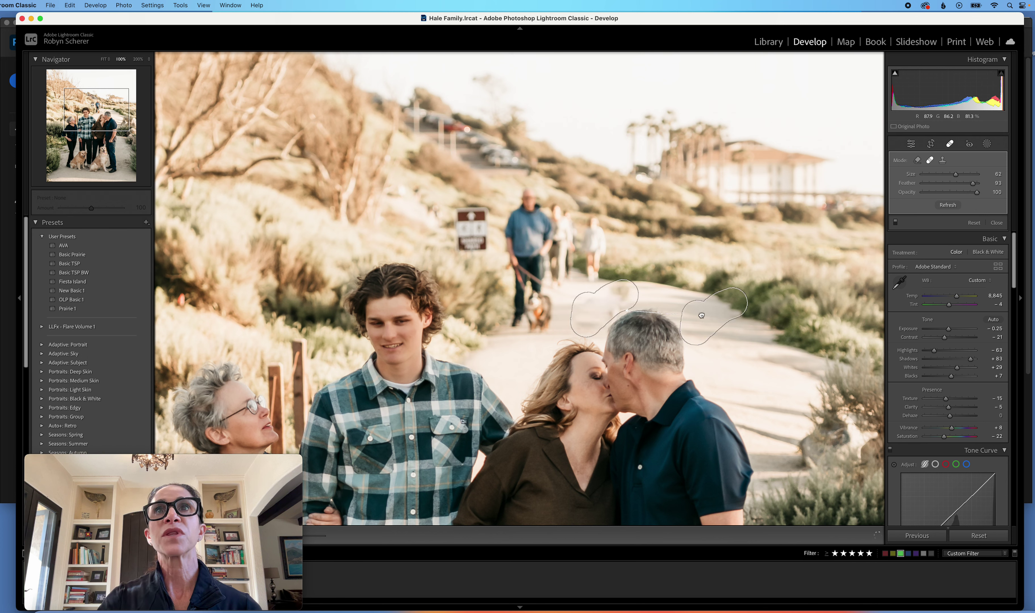
key(Delete)
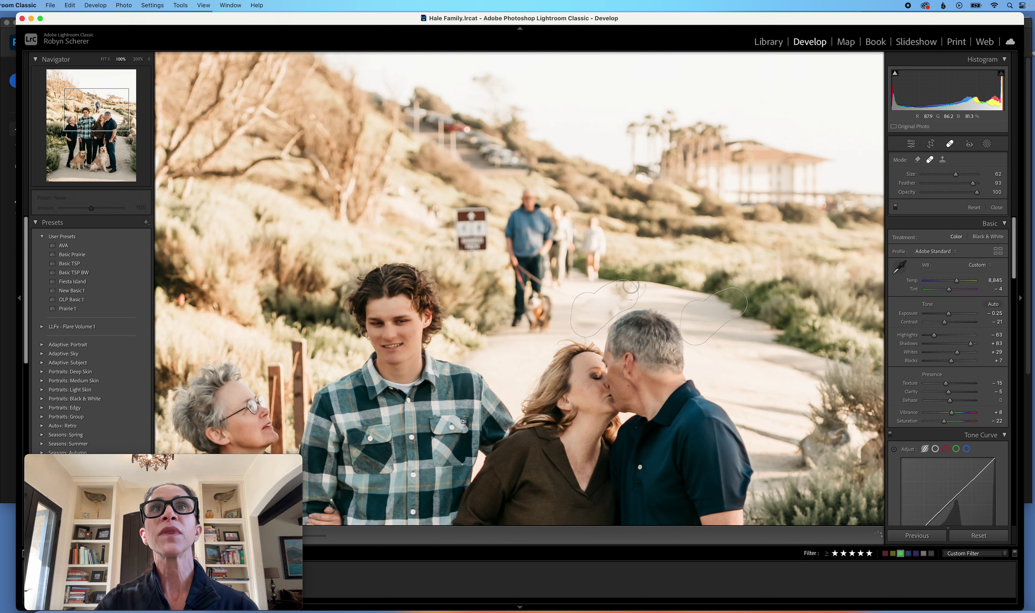
Heal the white dog's head at size 69 and its body at size 76 with feather 74, sampling clear path for the body.
scroll(622, 291, up, 3)
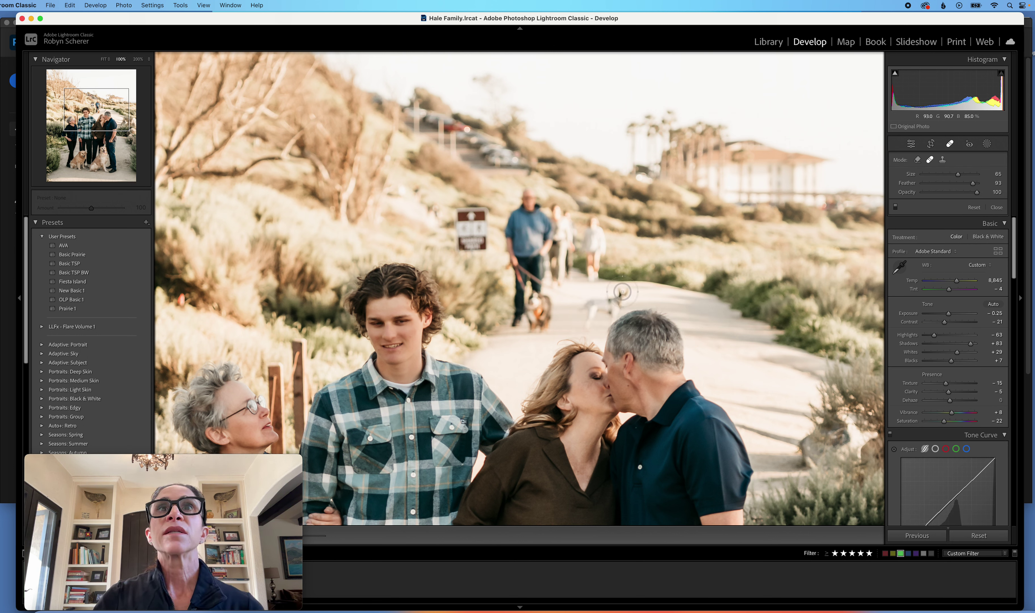
click(623, 292)
key(Delete)
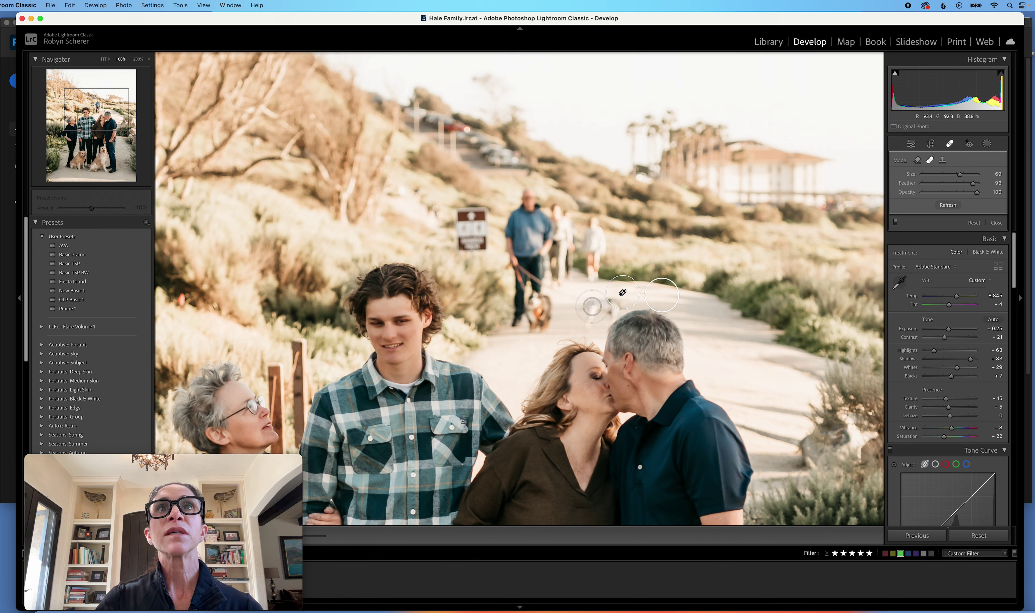
scroll(623, 293, up, 3)
drag(972, 183, 964, 184)
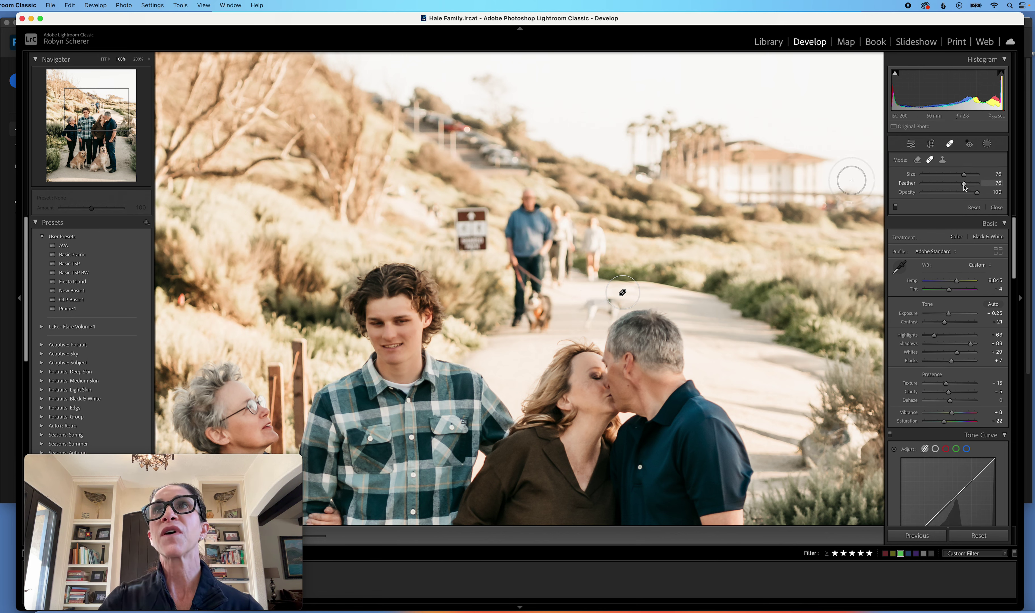
click(589, 315)
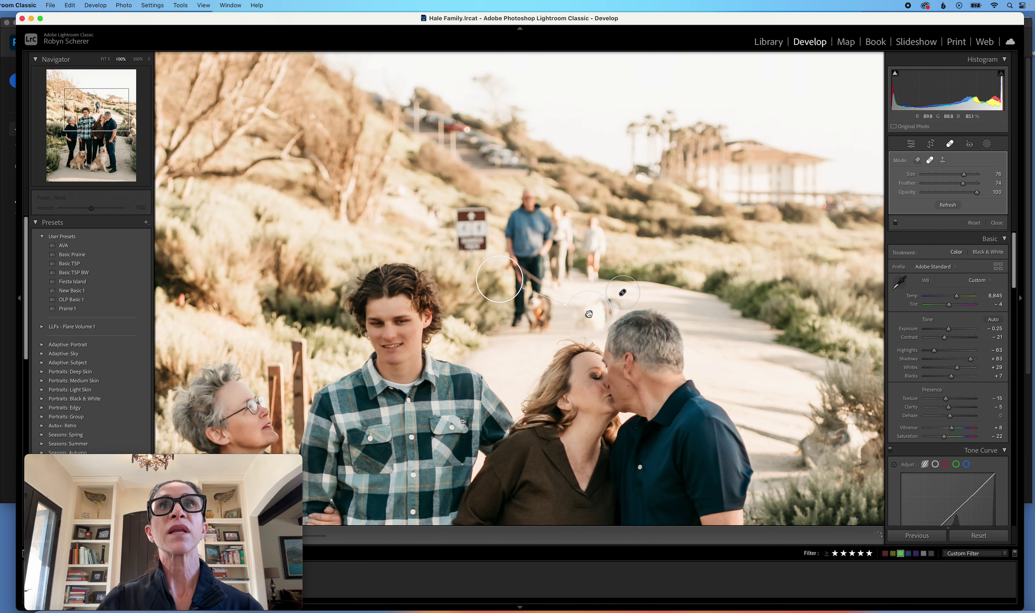
drag(589, 314, 702, 321)
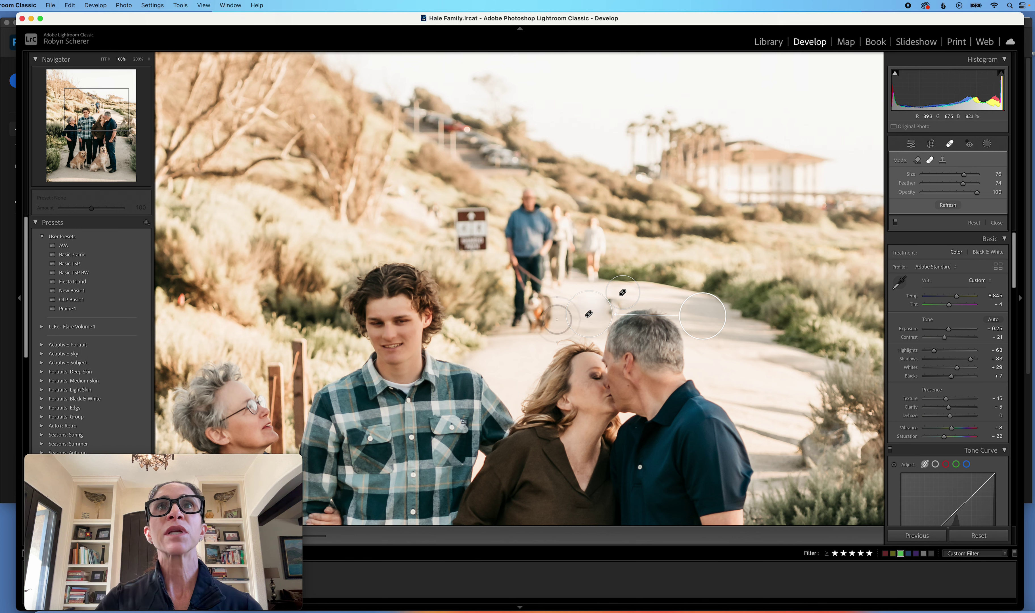
Heal the remaining part of the white dog between the two existing spots at brush size 51.
key(bracketleft)
key(bracketleft)
key(bracketleft)
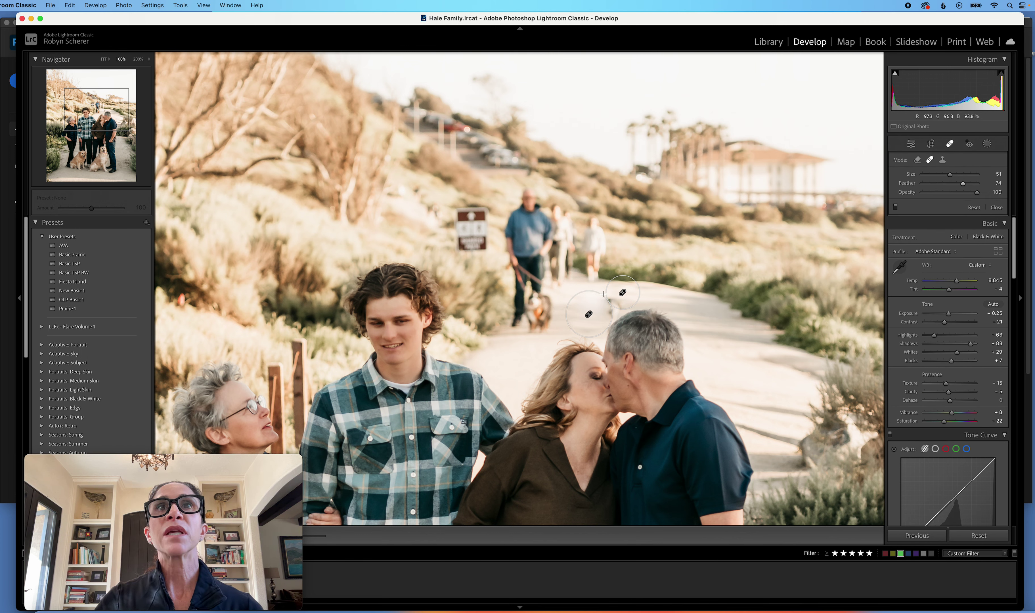
click(614, 308)
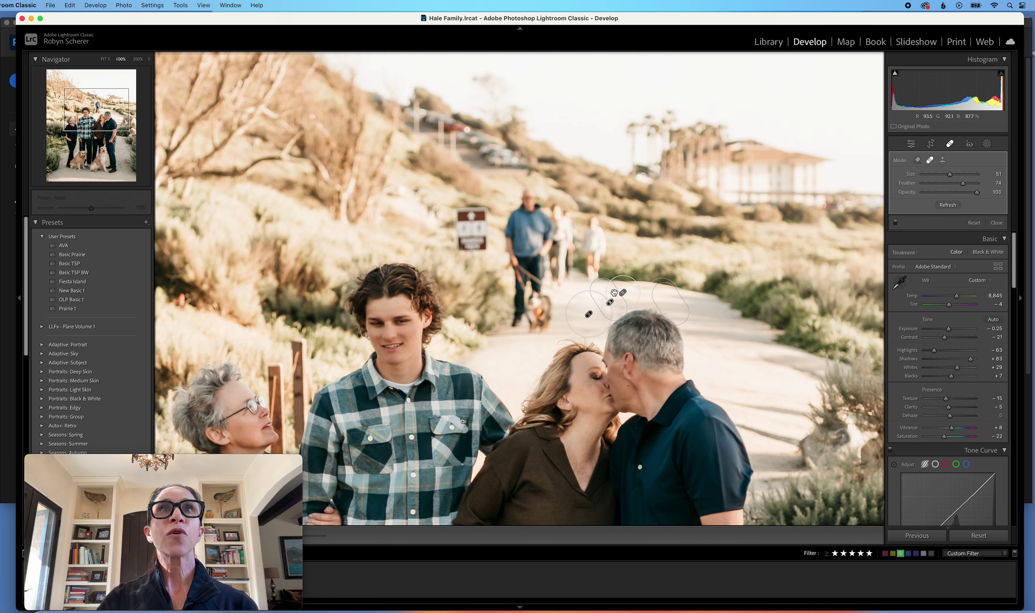
Paint out the rightmost background walker at size 76 and feather 74, and switch that retouch to Clone.
scroll(594, 220, up, 5)
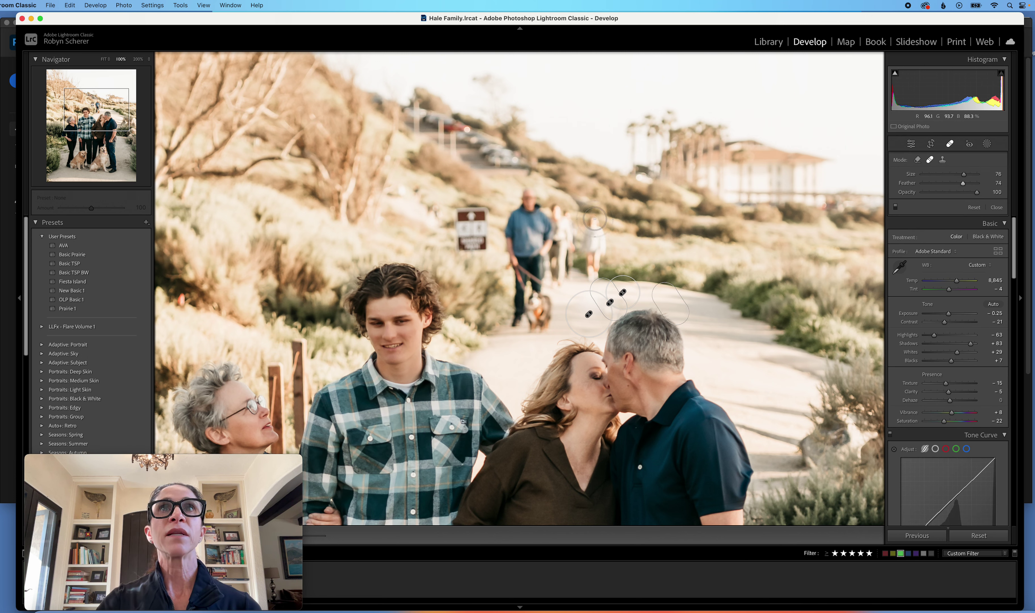
mouse_move(594, 284)
mouse_down()
mouse_move(649, 256)
mouse_move(637, 257)
mouse_up()
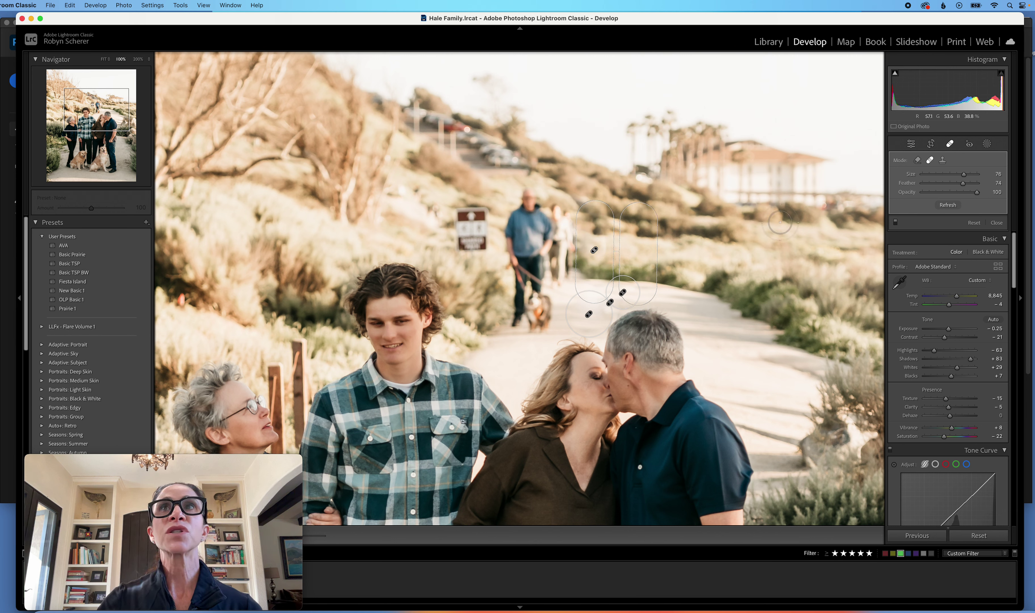
click(943, 160)
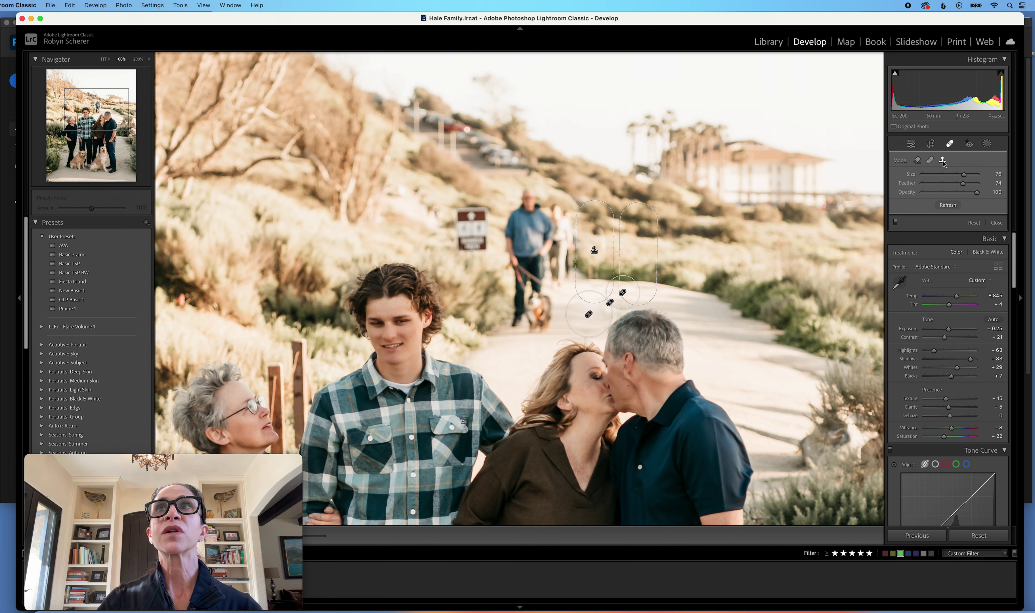
Clone out the walkers beside the man in blue at size 77, and refine the patch covering the rightmost walker.
scroll(562, 217, up, 1)
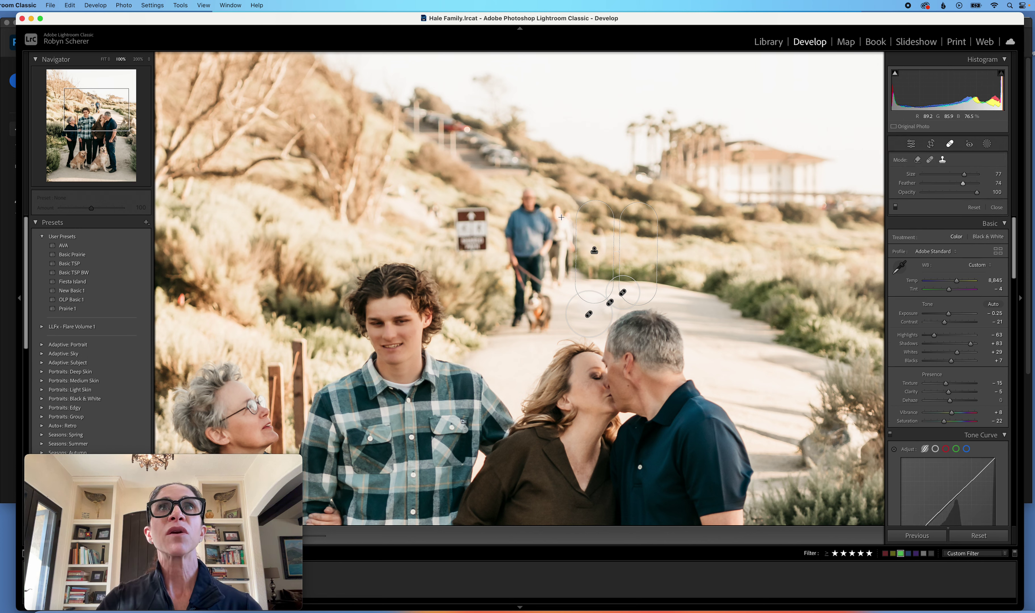
click(561, 217)
mouse_move(514, 181)
mouse_down()
mouse_move(408, 222)
mouse_move(667, 243)
mouse_move(588, 254)
mouse_move(561, 271)
mouse_up()
click(562, 274)
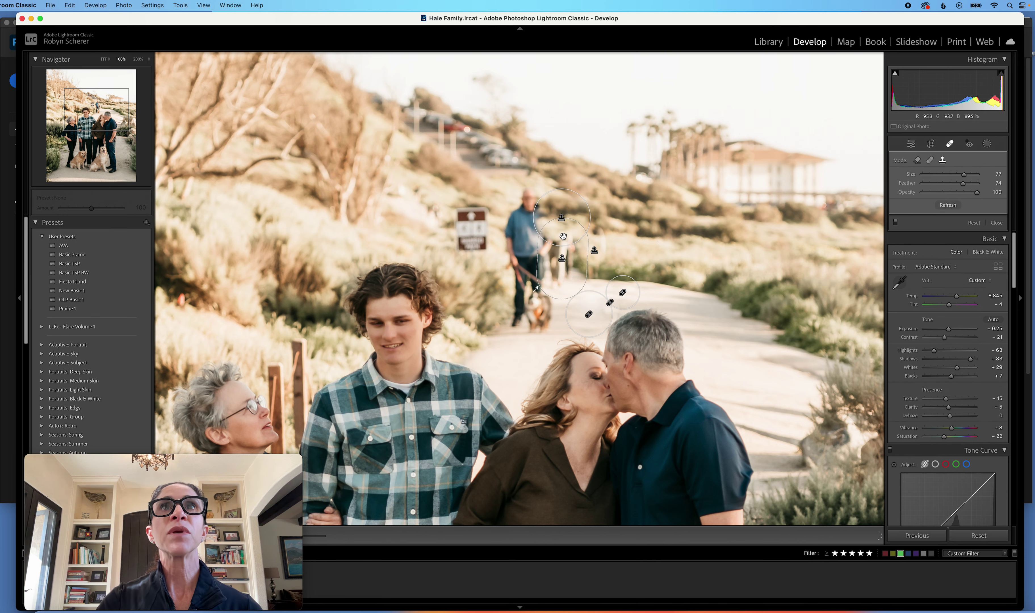
drag(520, 305, 508, 306)
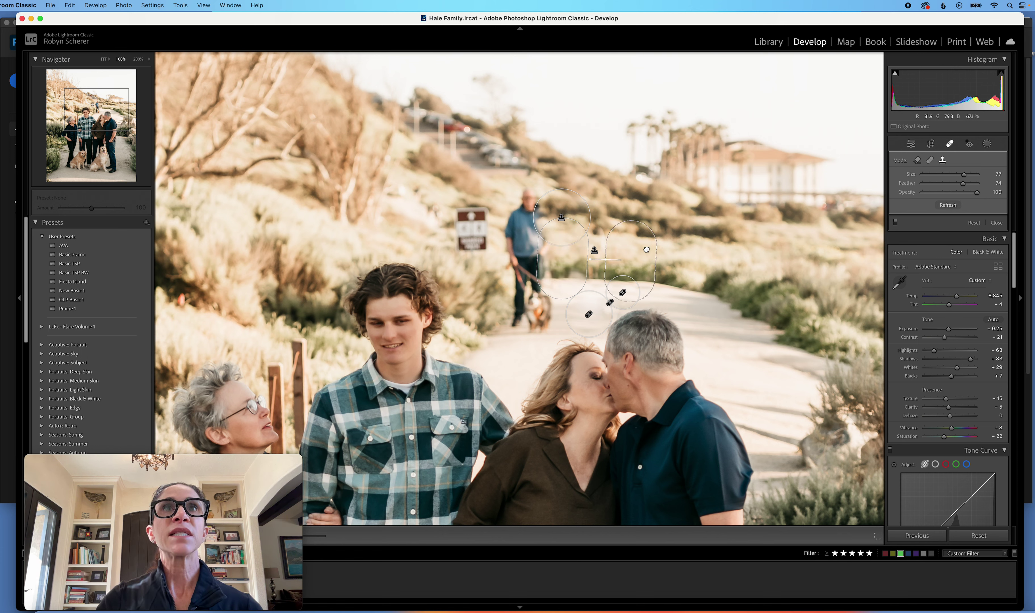
drag(646, 249, 646, 249)
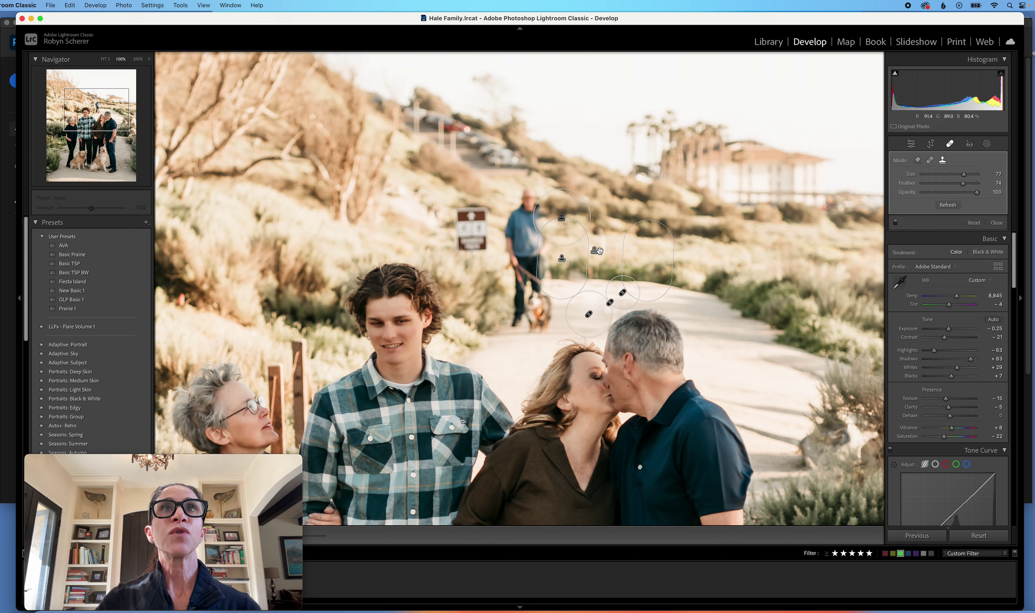
click(614, 235)
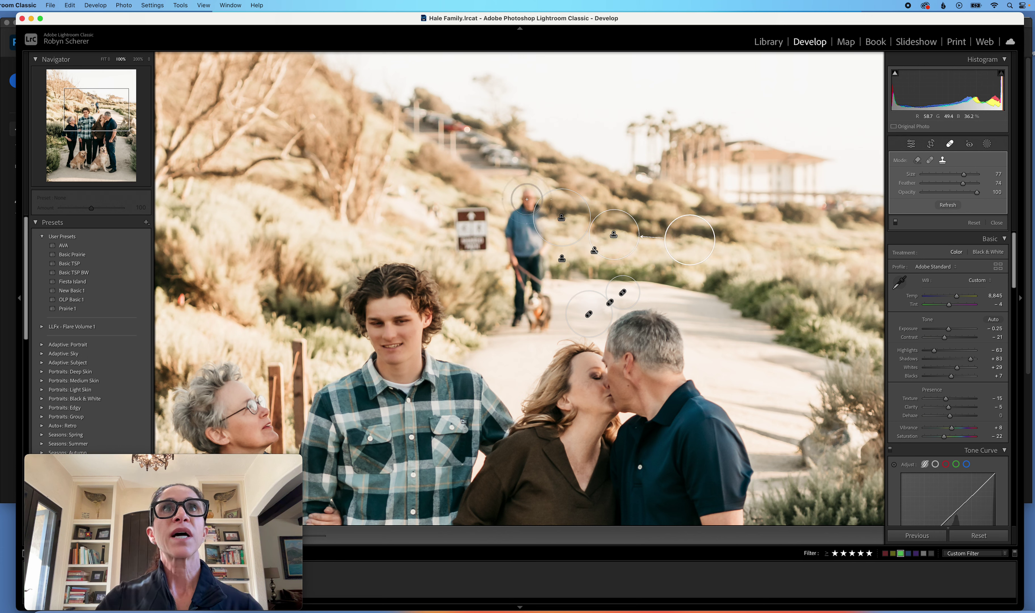
Try to clone over the head of the man in blue with a single spot at size 77.
click(527, 204)
click(527, 204)
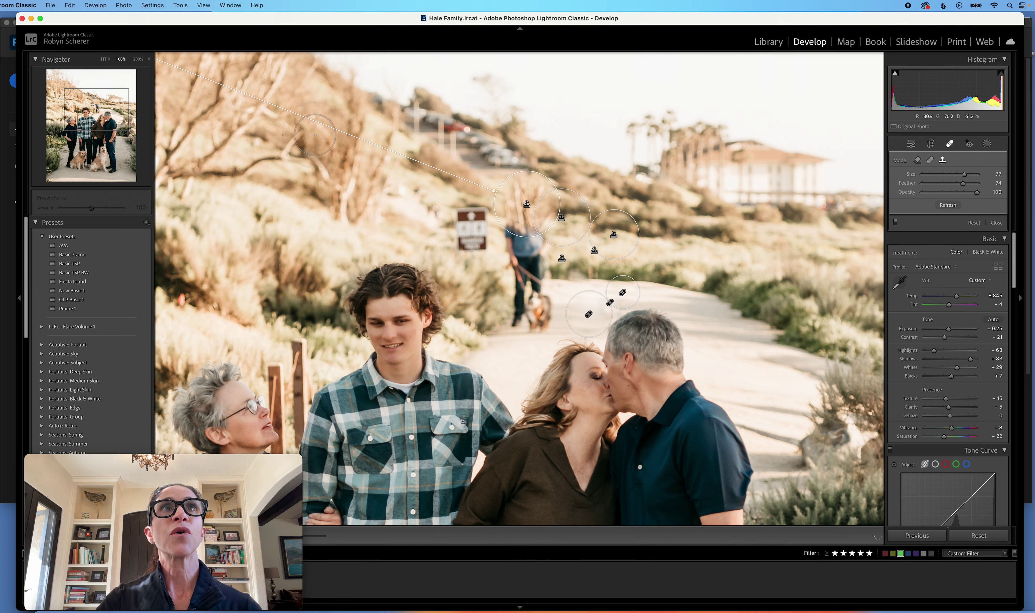
key(Delete)
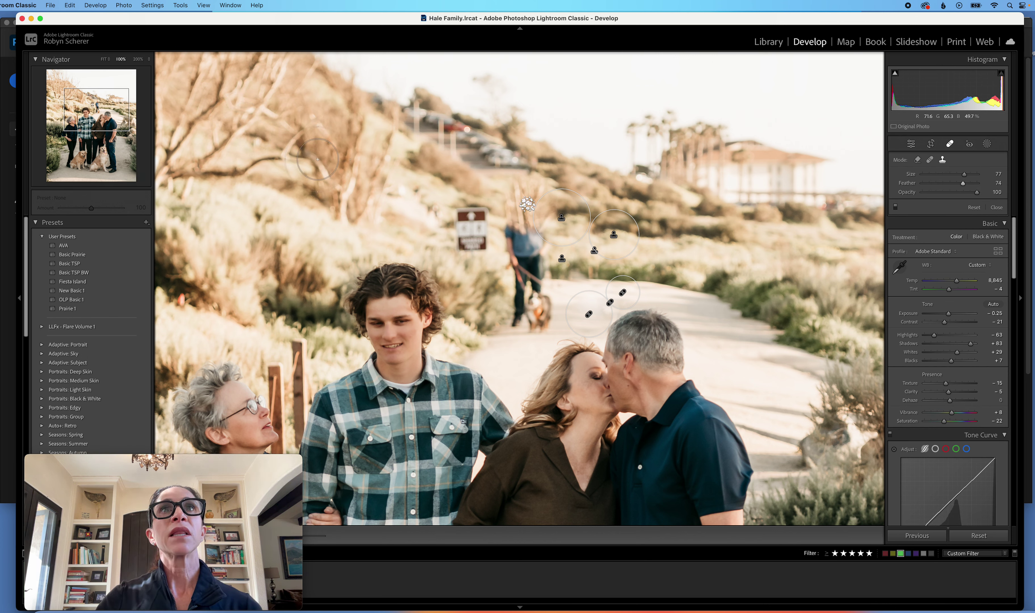
click(528, 200)
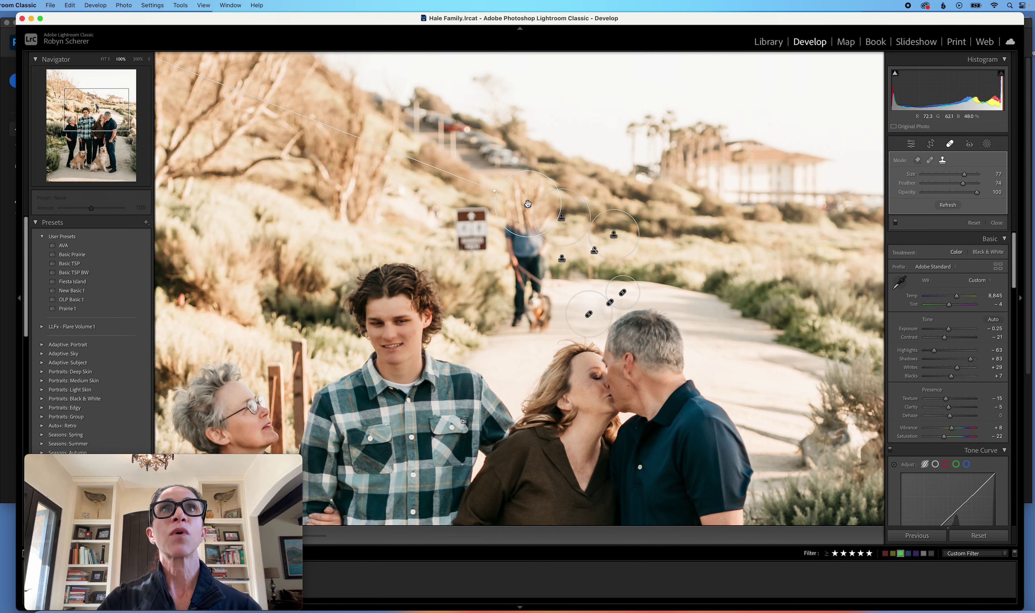
key(Delete)
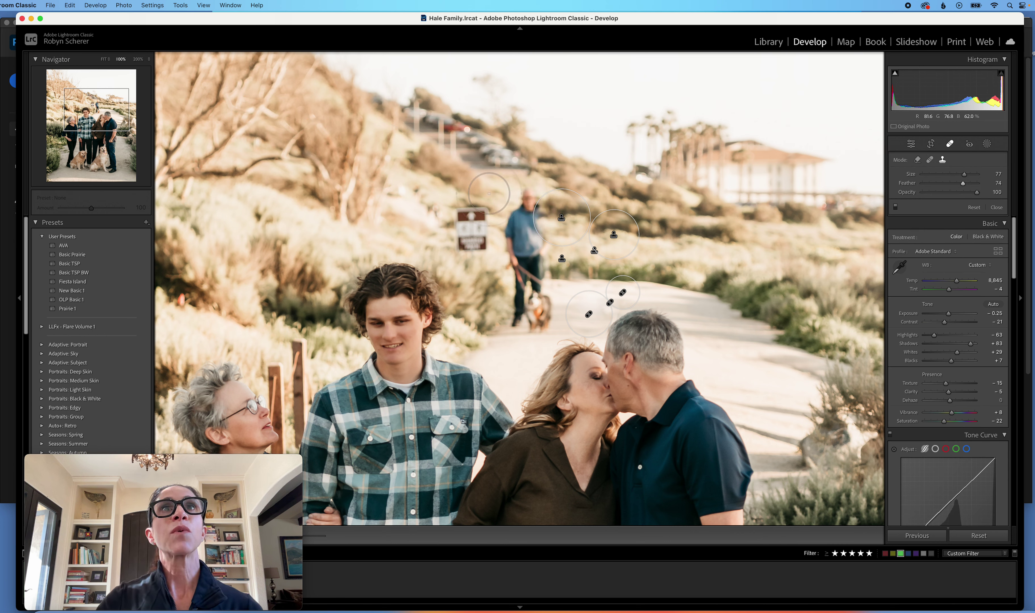
Clone hillside shrubs over the head of the man in blue with size 77 and feather 100, and restart the tool in Heal mode.
click(496, 188)
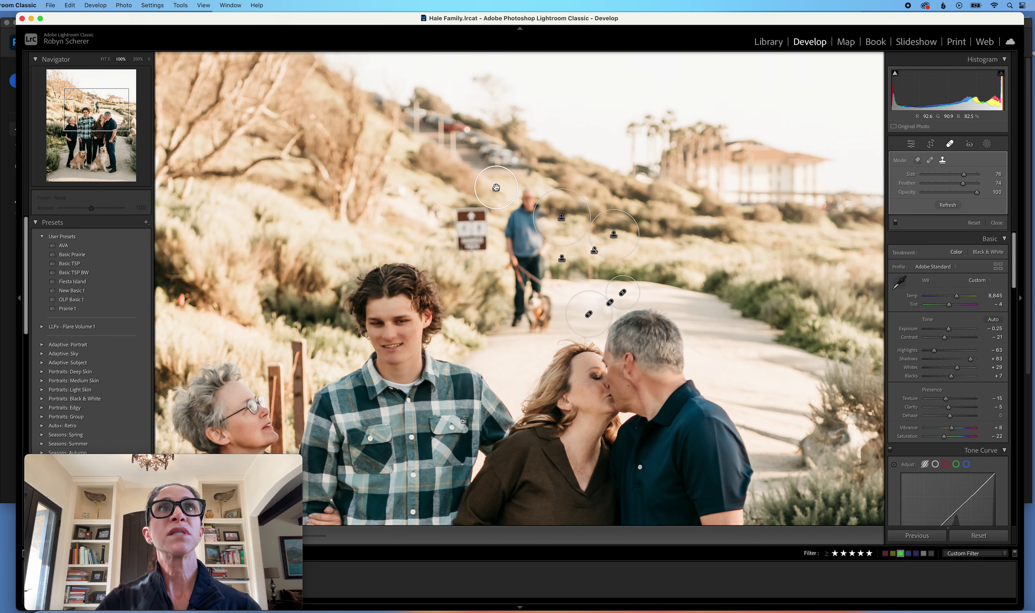
drag(531, 203, 530, 201)
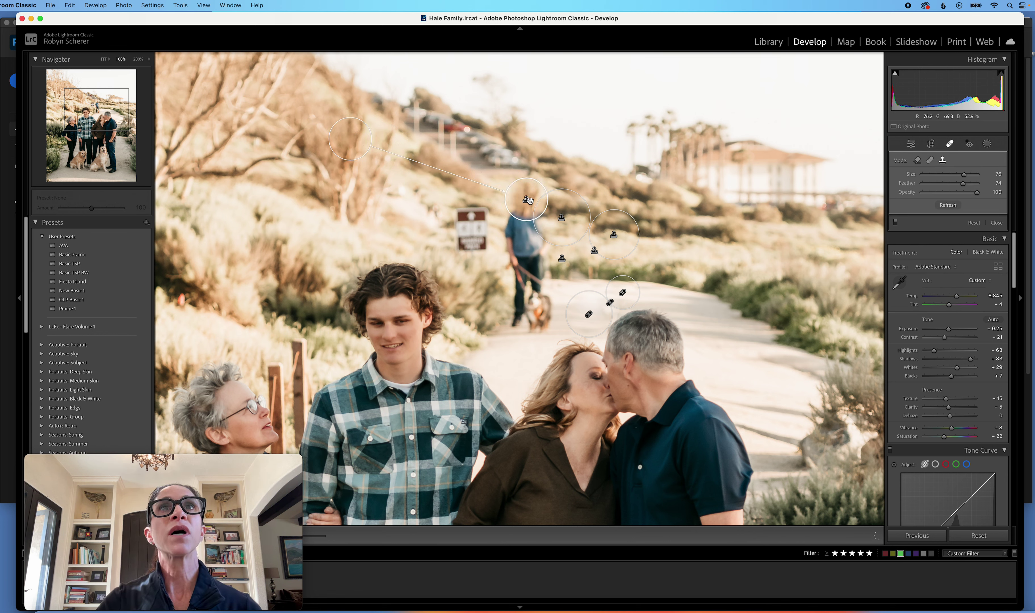
mouse_move(353, 143)
mouse_down()
mouse_move(674, 235)
mouse_move(668, 258)
mouse_up()
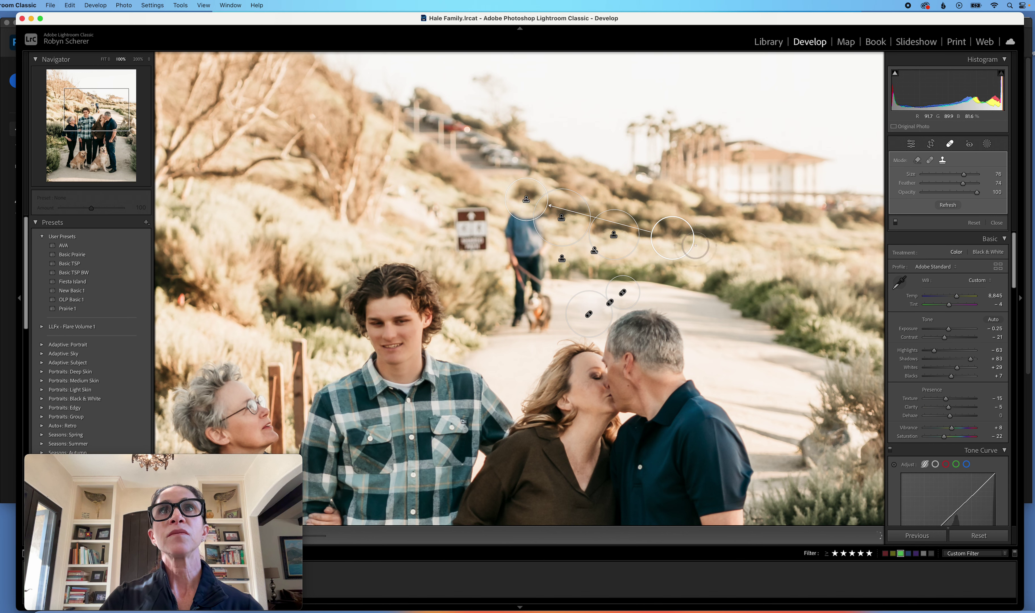
drag(693, 245, 710, 239)
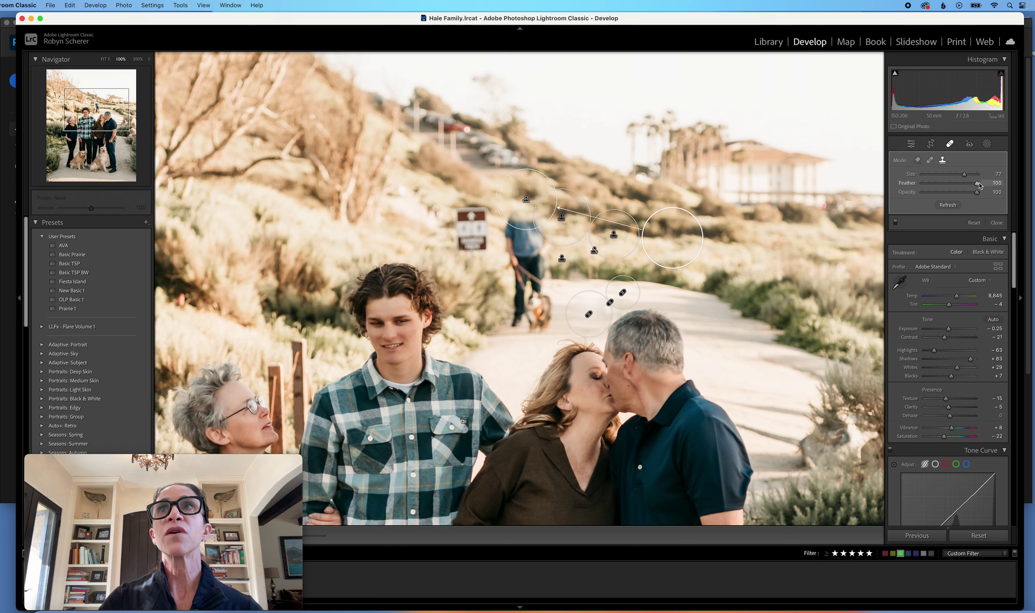
click(952, 145)
click(952, 145)
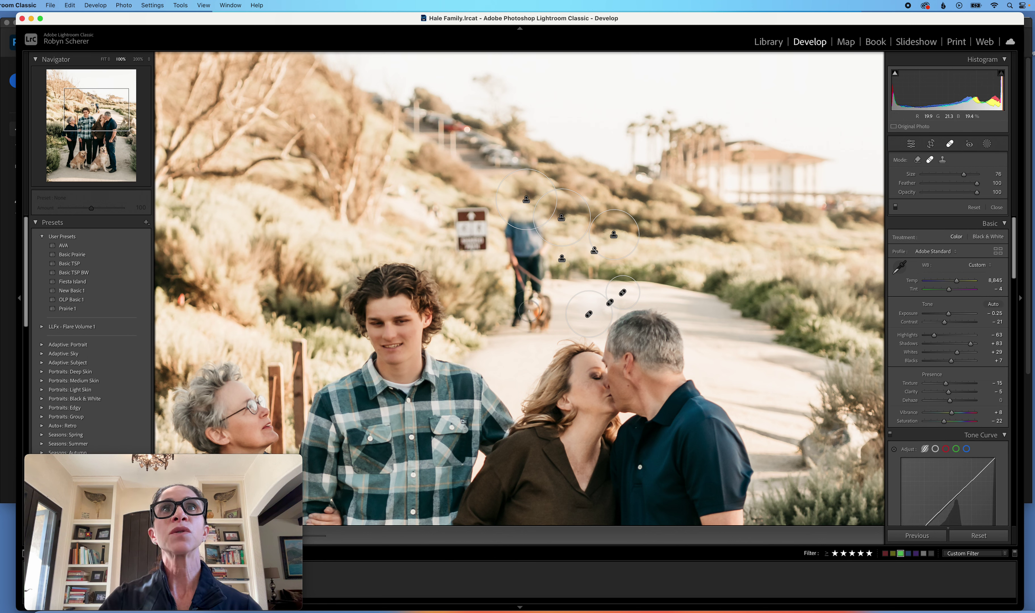
Try to heal over the lower body of the man in blue and his dog with spots at size 78 and feather 100.
scroll(529, 311, up, 2)
click(529, 311)
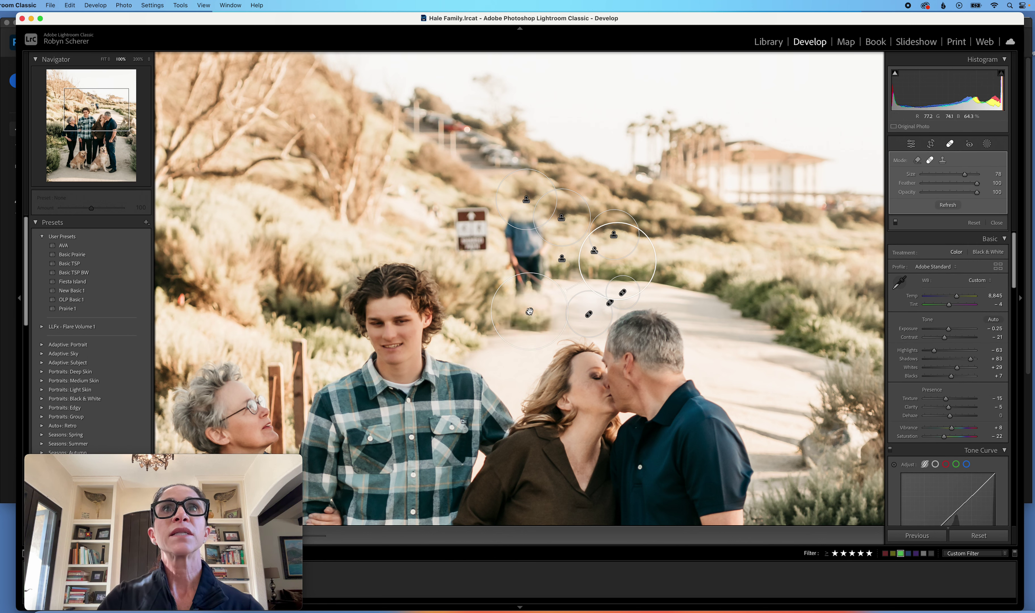
mouse_move(625, 263)
mouse_down()
mouse_move(602, 295)
mouse_move(727, 307)
mouse_move(519, 340)
mouse_move(507, 327)
mouse_up()
click(525, 267)
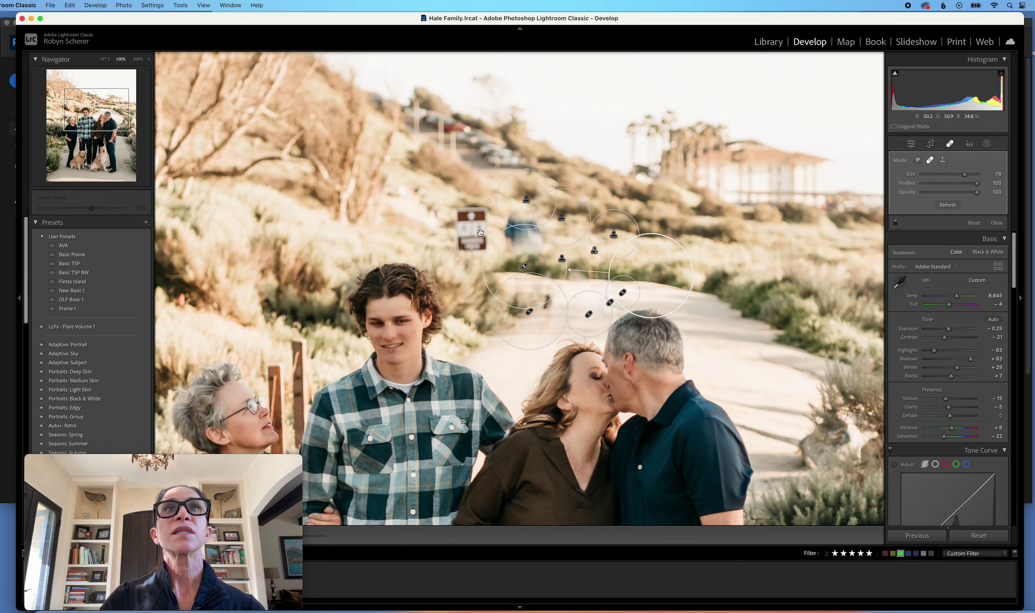
Heal away the sign beside the path at size 79, sampling from the hillside shrubs beyond the path.
scroll(472, 226, up, 1)
click(472, 225)
click(472, 226)
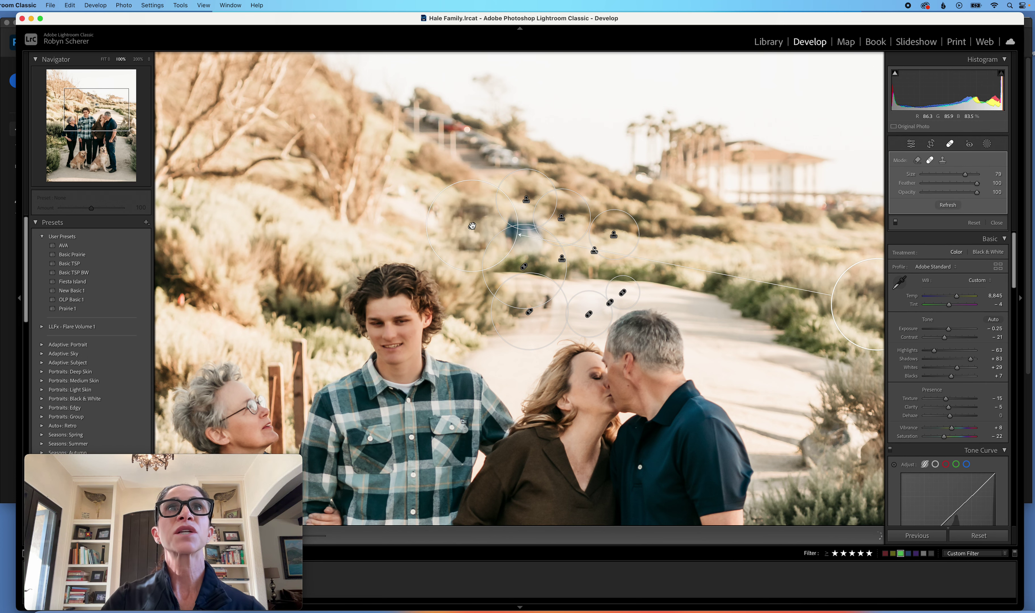
mouse_move(840, 307)
mouse_down()
mouse_move(723, 246)
mouse_move(746, 266)
mouse_up()
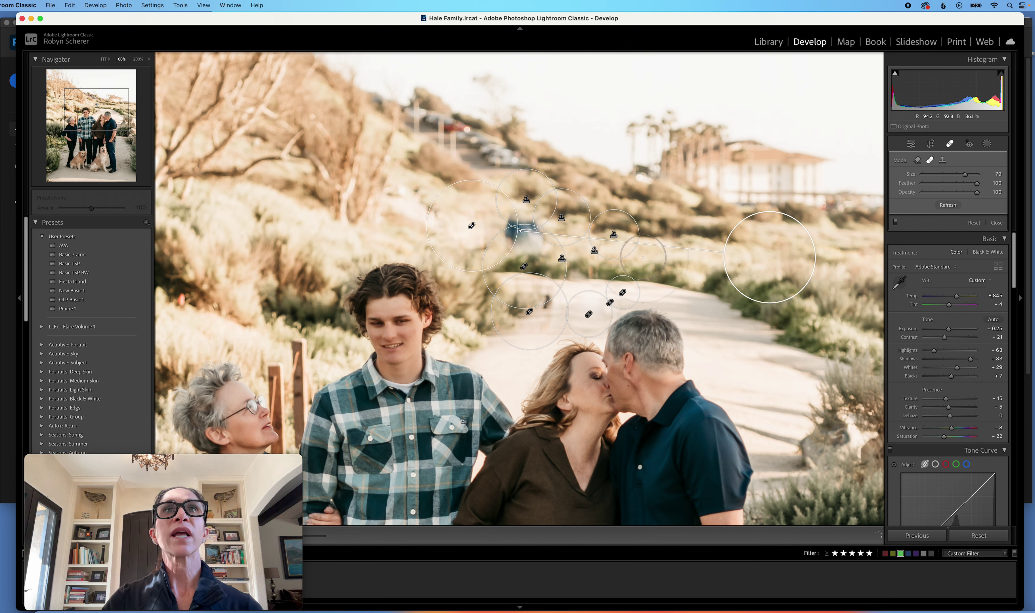
Try to heal over the torso of the man in blue at size 79, sampling from the shrubs bordering the path.
drag(529, 225, 534, 216)
mouse_move(655, 277)
mouse_down()
mouse_move(701, 270)
mouse_move(719, 289)
mouse_up()
key(q)
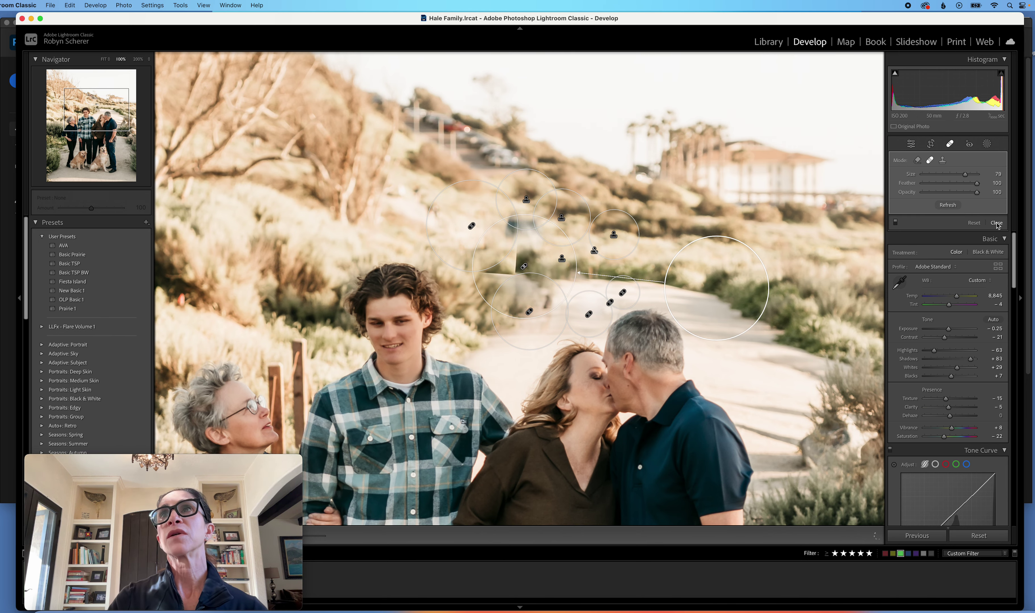
Check the retouch in the full photo, and delete the heal spots covering the man in blue and his dog.
click(611, 276)
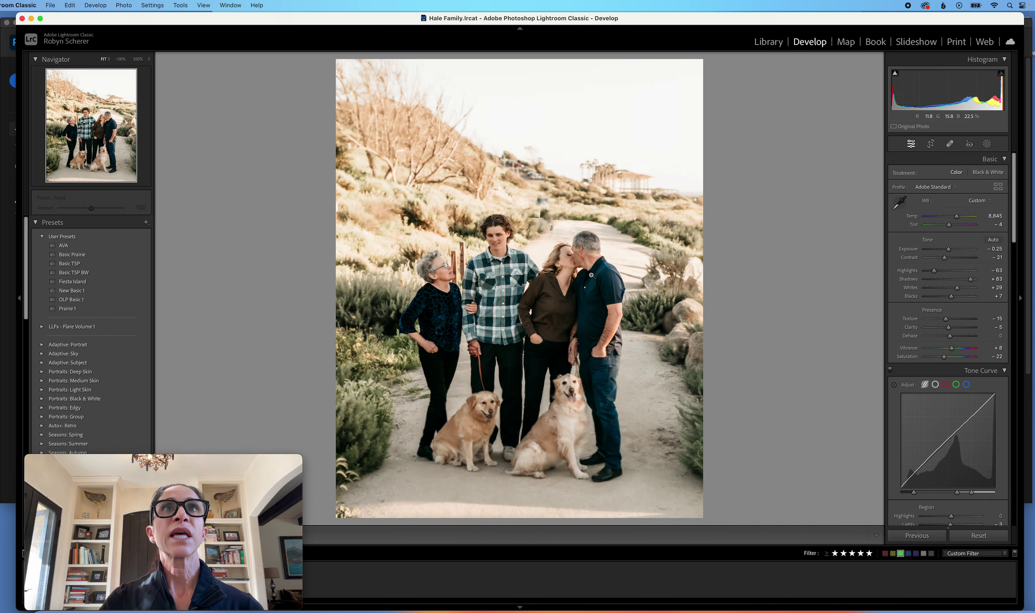
click(540, 233)
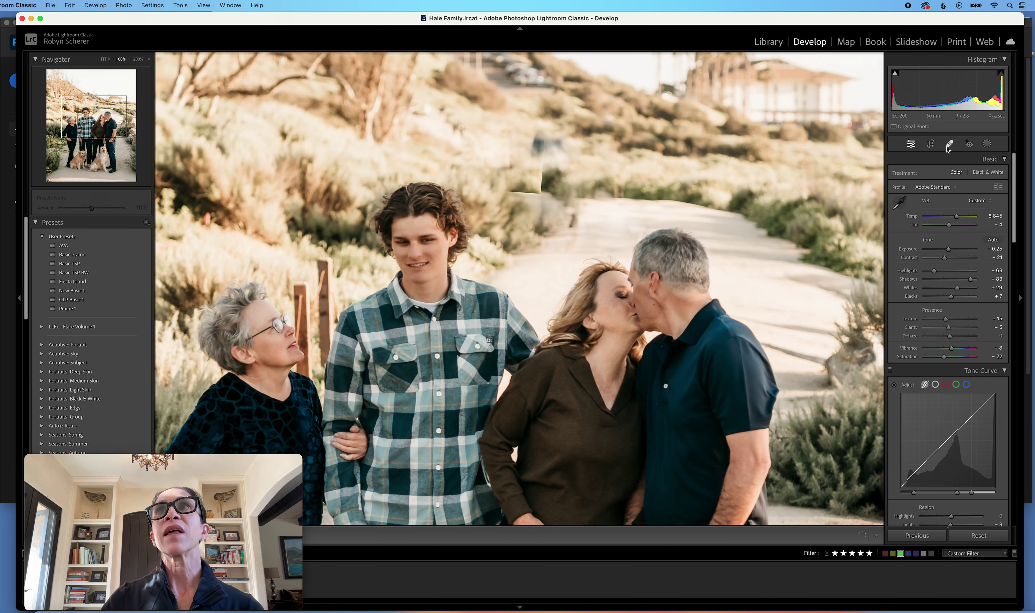
key(q)
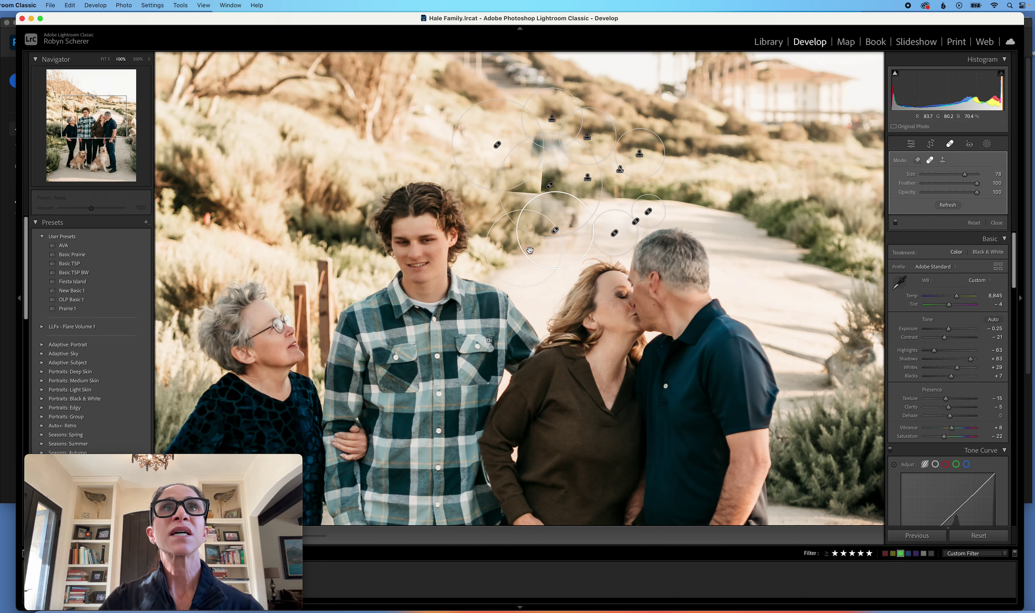
key(Delete)
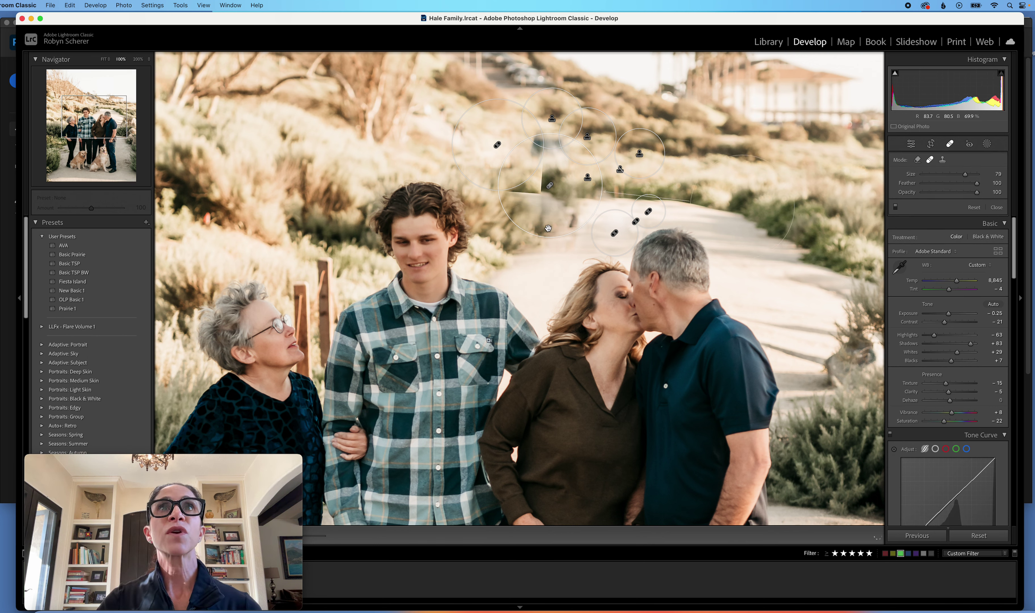
key(Delete)
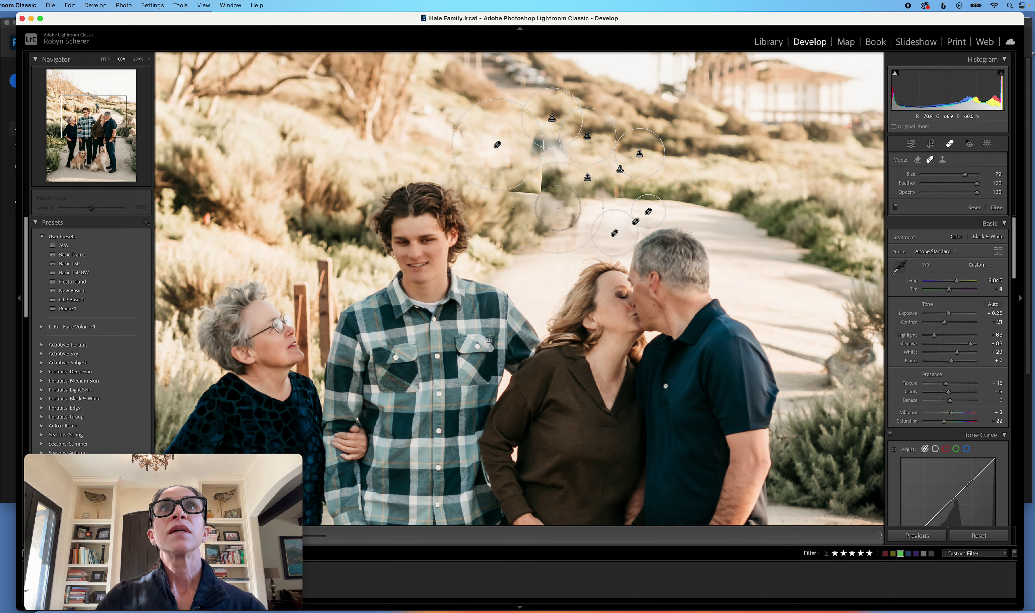
Heal over the upper body of the man in blue at size 79, and choose a new source for the patch.
click(548, 154)
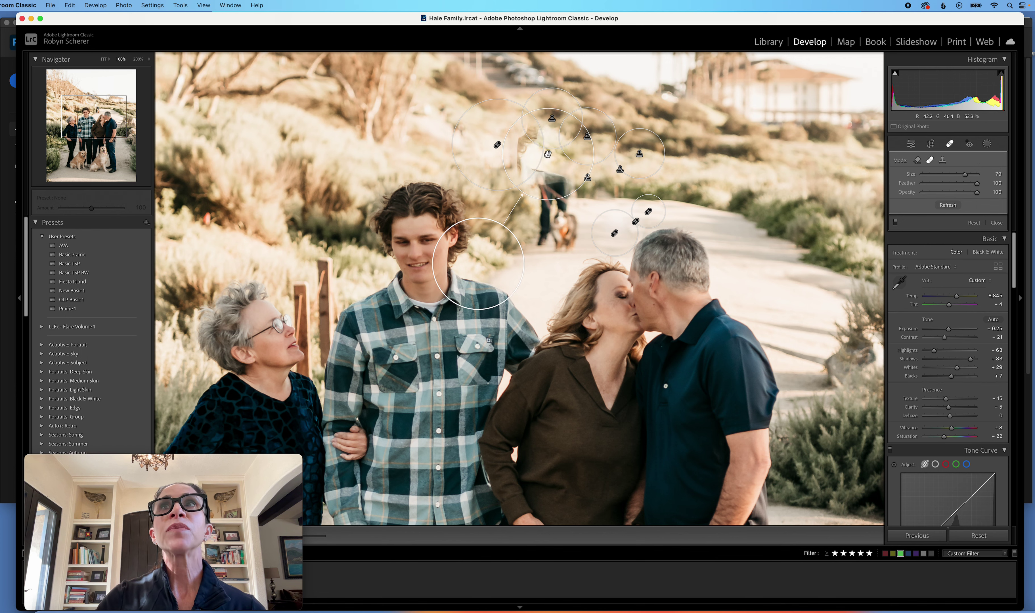
drag(468, 270, 456, 148)
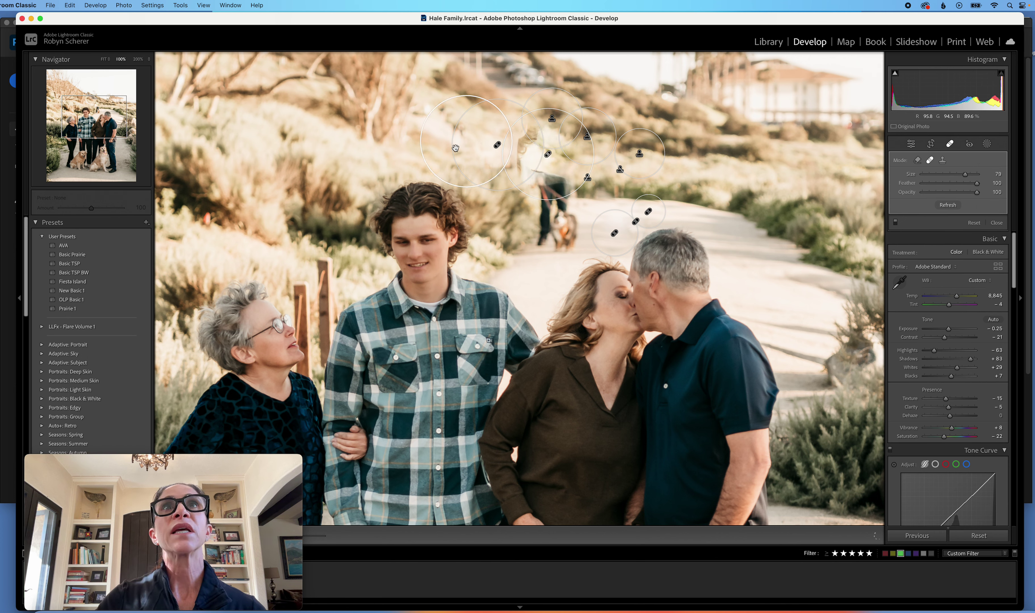
key(slash)
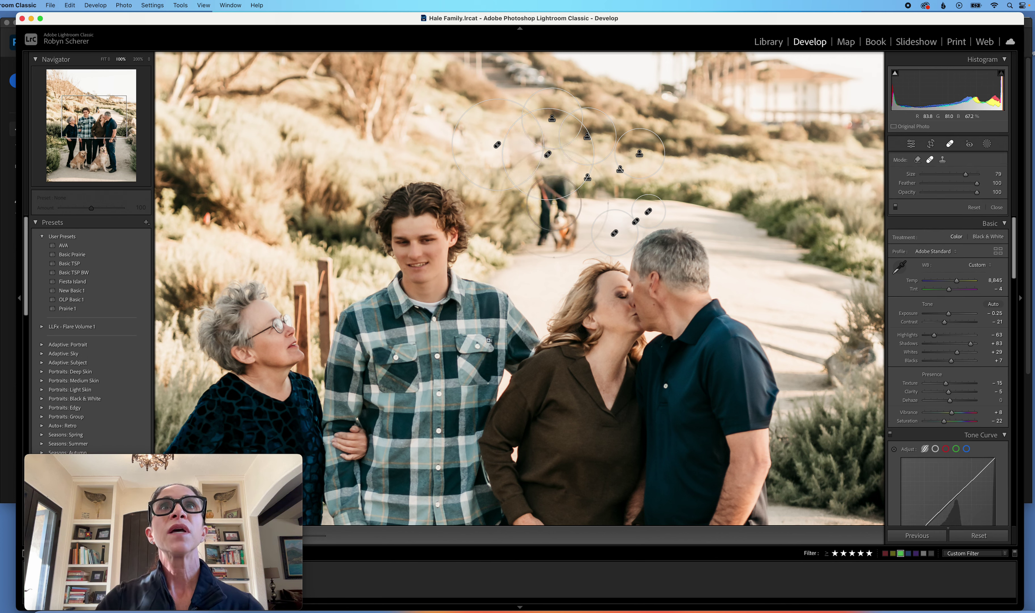
Heal over the legs of the man in blue and his dog at size 79, sampling from the shrubs beside the path.
click(554, 203)
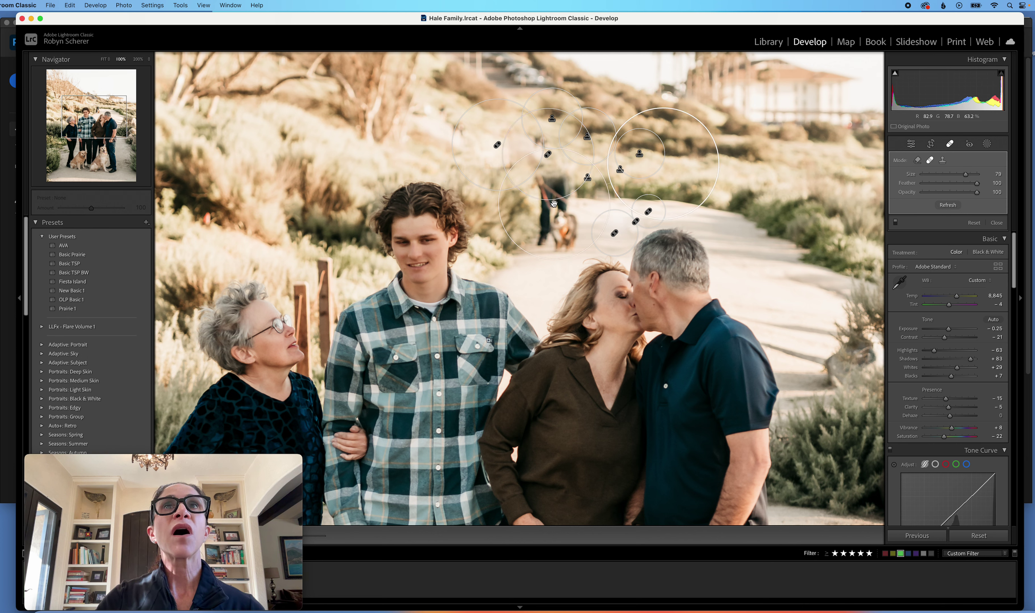
mouse_move(668, 179)
mouse_down()
mouse_move(534, 211)
mouse_move(488, 162)
mouse_move(493, 152)
mouse_up()
key(Escape)
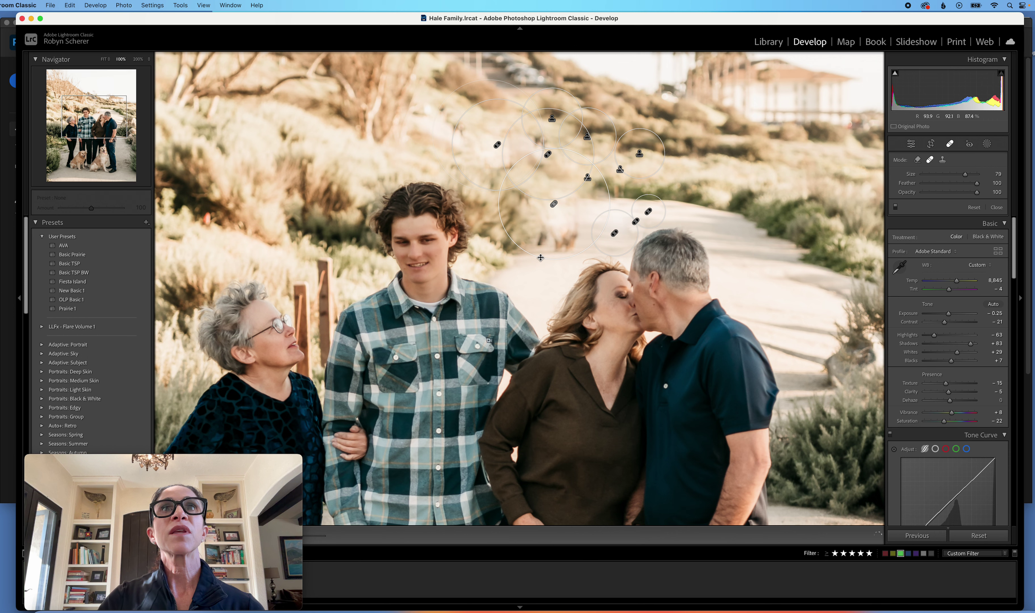
Heal the remaining trace of the dog on the path with a patch at size 77.
scroll(541, 263, down, 2)
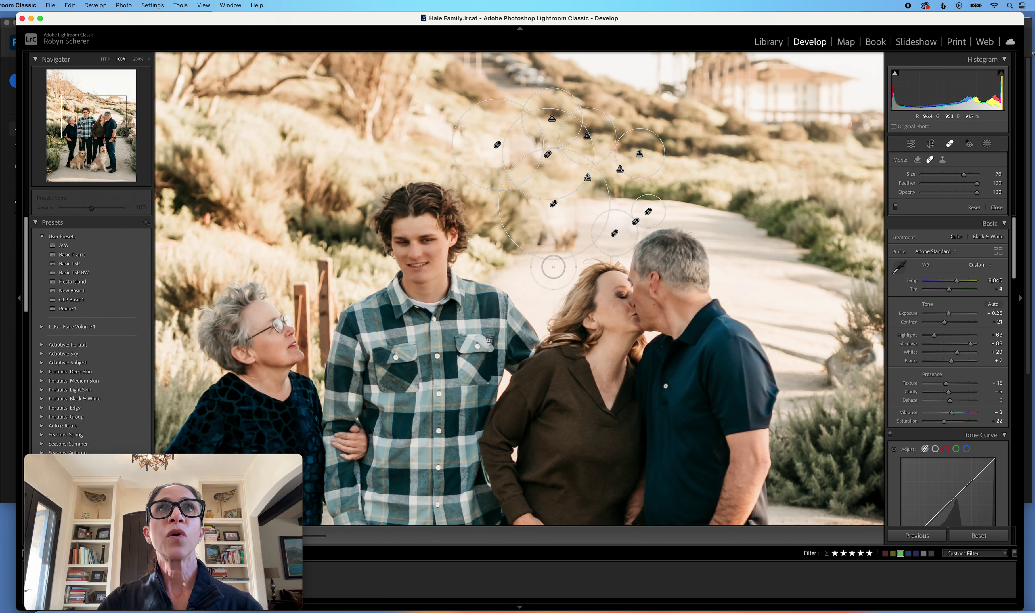
click(548, 235)
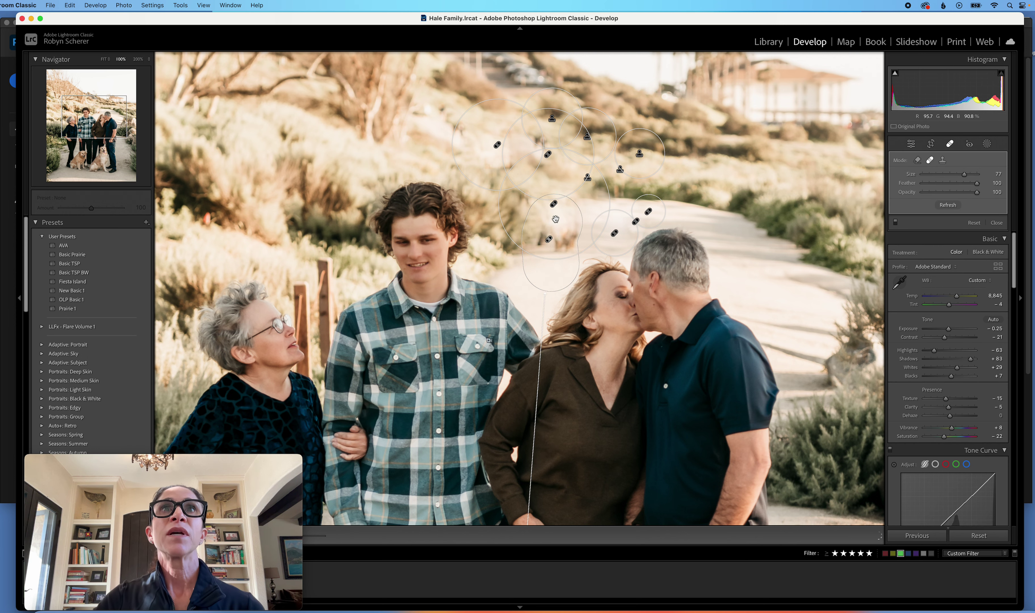
key(super+z)
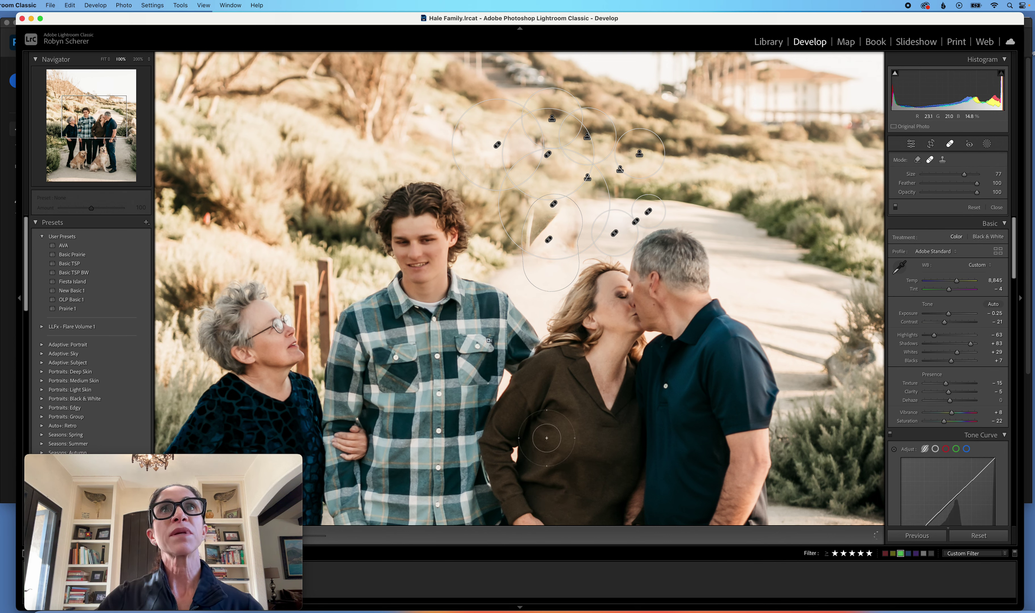
Paint a second size 77 heal patch, move it over the dog's trace, and place its source on the clean path.
drag(746, 231, 751, 266)
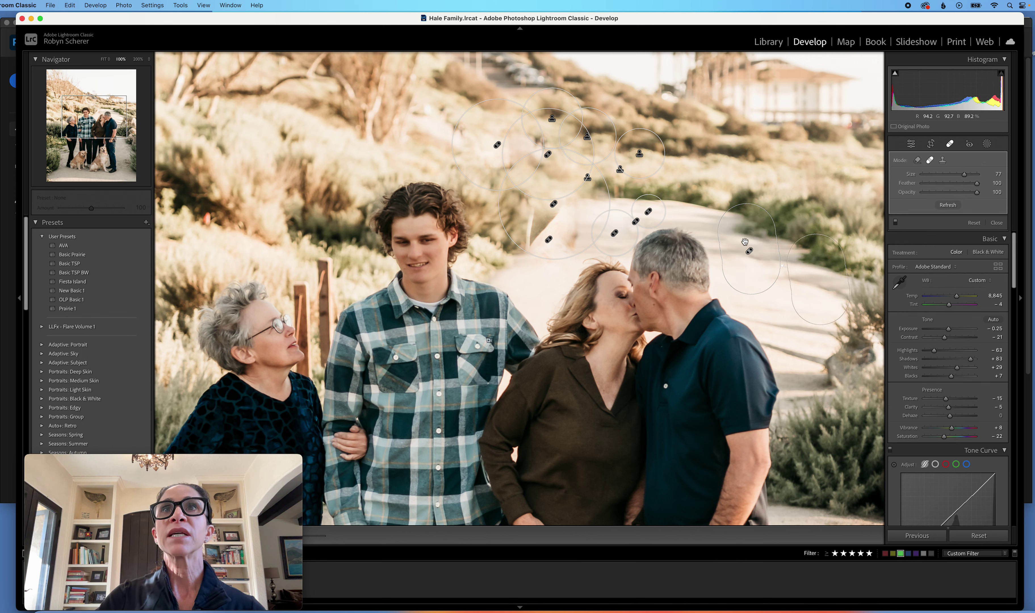
mouse_move(745, 242)
mouse_down()
mouse_move(592, 225)
mouse_move(542, 230)
mouse_move(554, 230)
mouse_up()
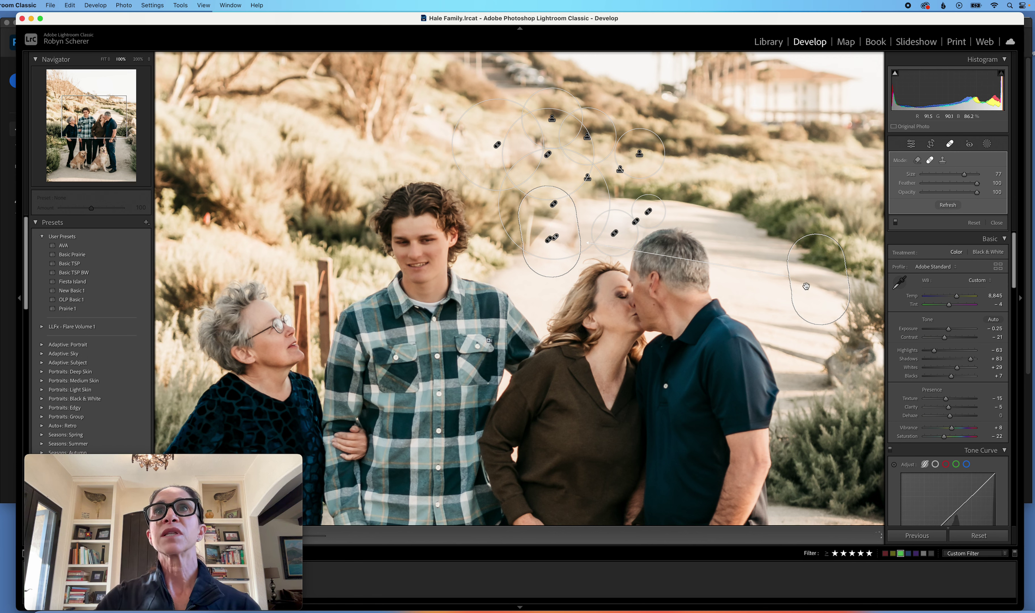
drag(806, 287, 717, 237)
click(512, 218)
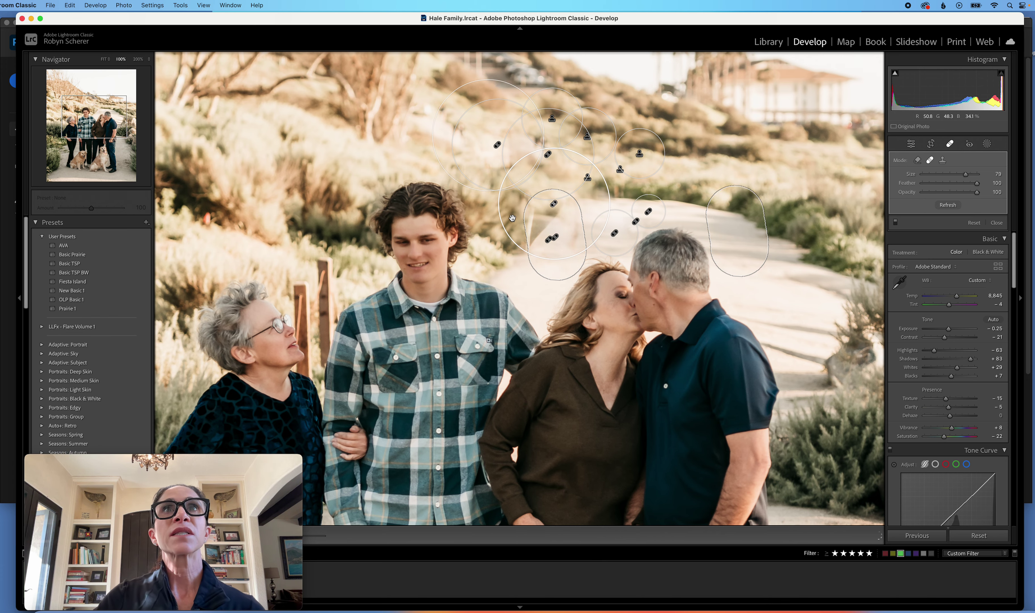
Close the retouching tool and compare the full photo before and after the edits.
click(996, 223)
click(863, 237)
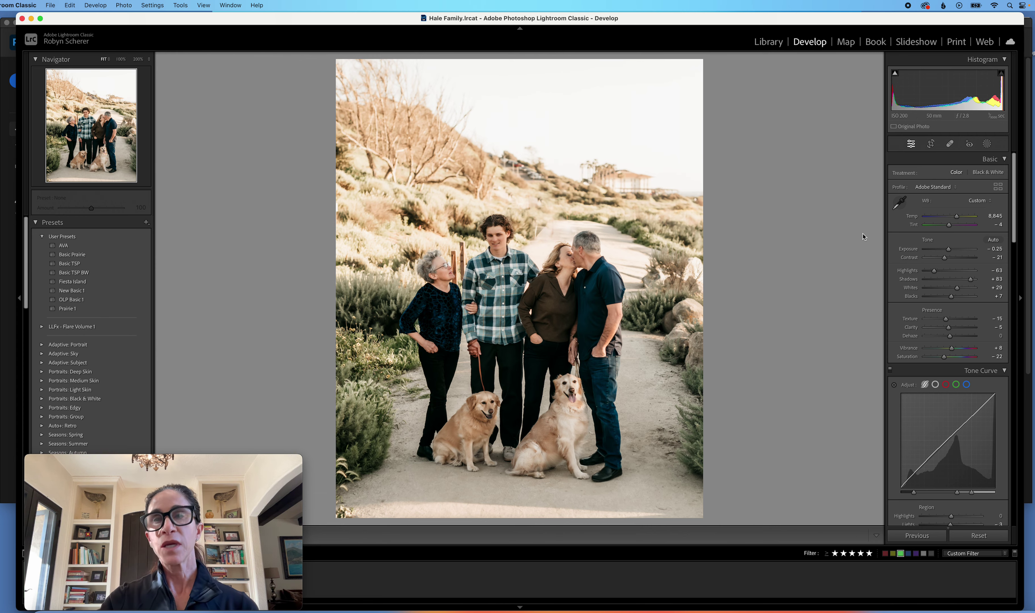
key(backslash)
key(backslash)
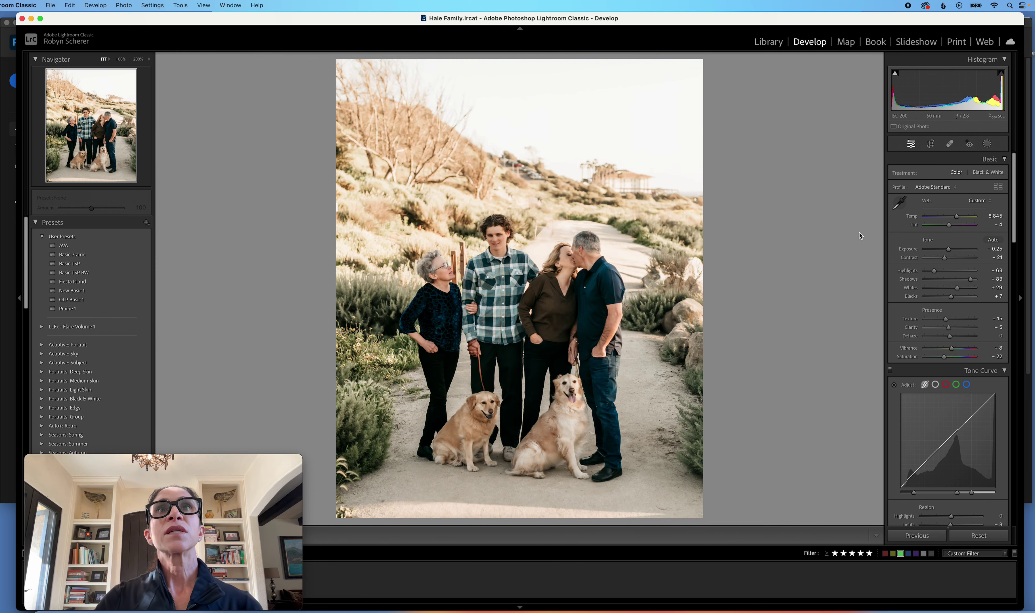
Heal the leftover blemish at the shrub line by the far edge of the path at size 76.
click(590, 226)
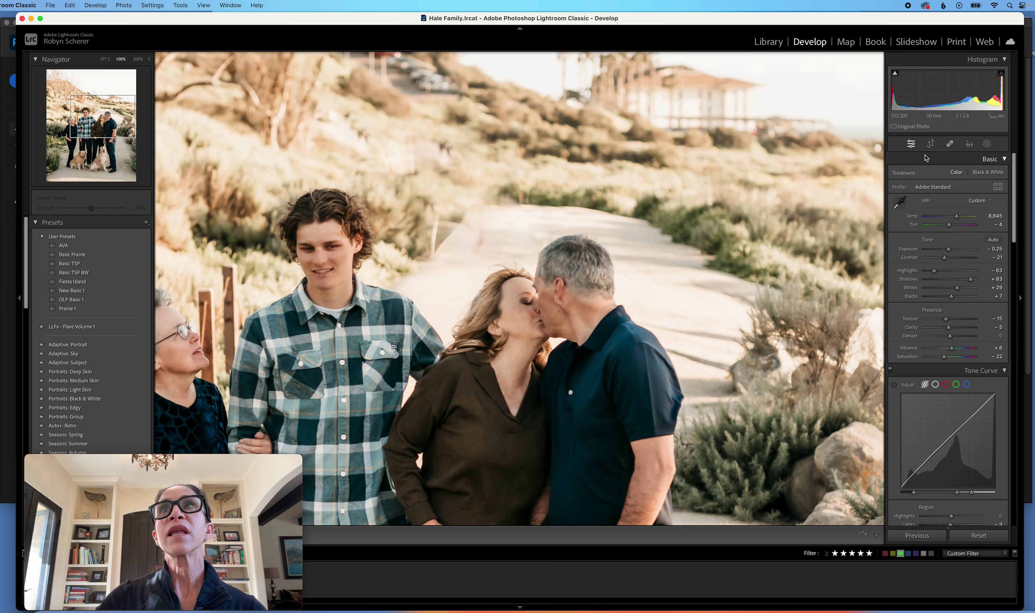
click(949, 144)
scroll(547, 191, down, 1)
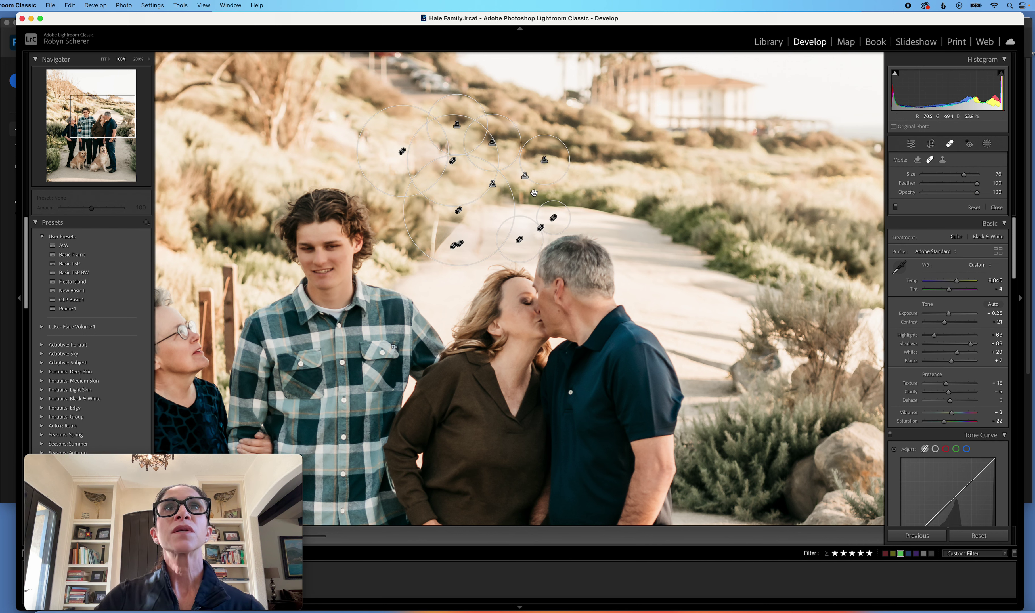
click(530, 194)
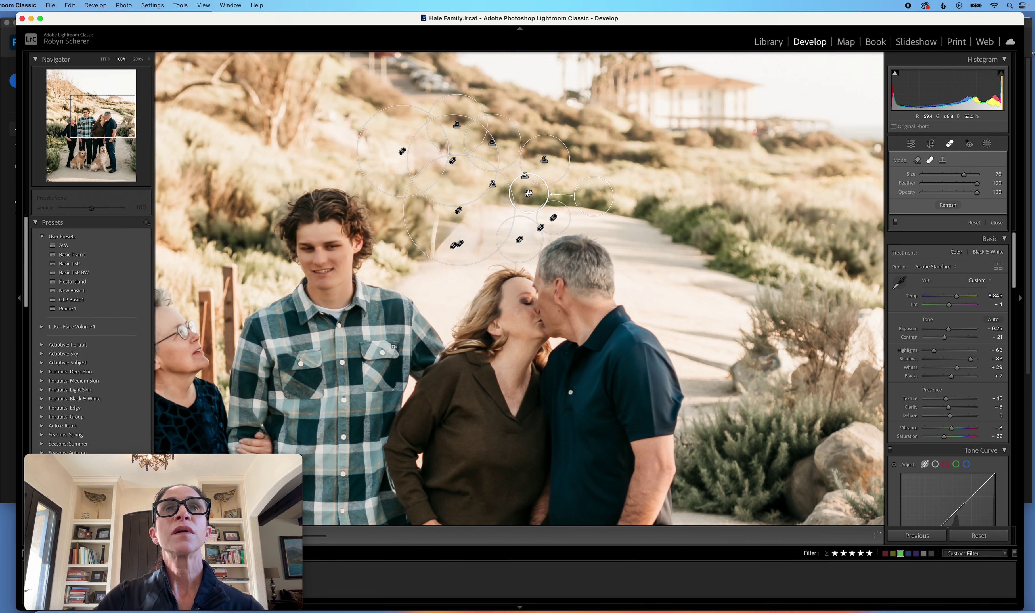
Move the source of the path patch onto the clean path beside the kissing man's head, and close the tool.
click(457, 244)
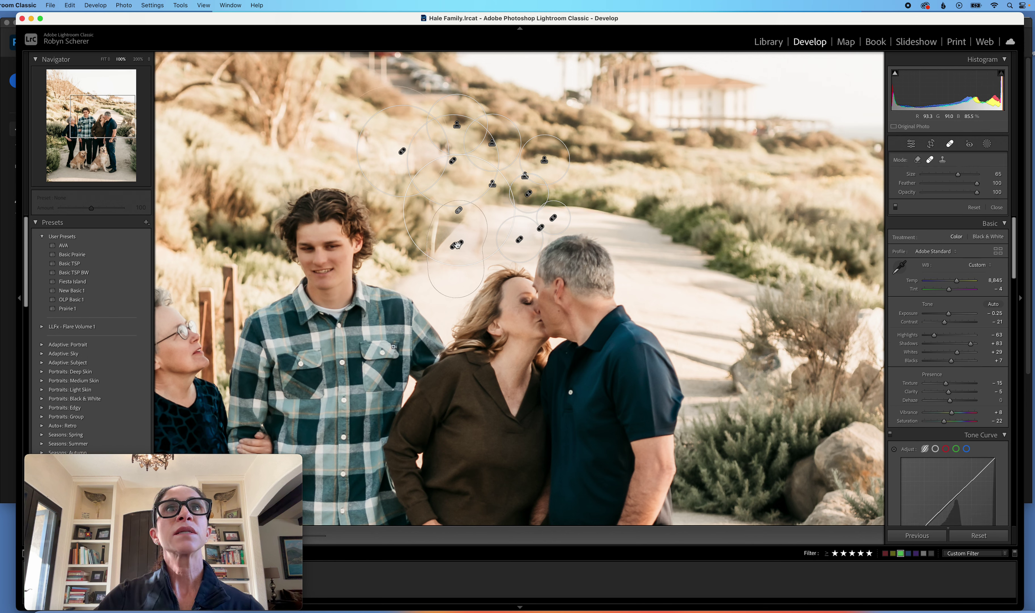
click(451, 274)
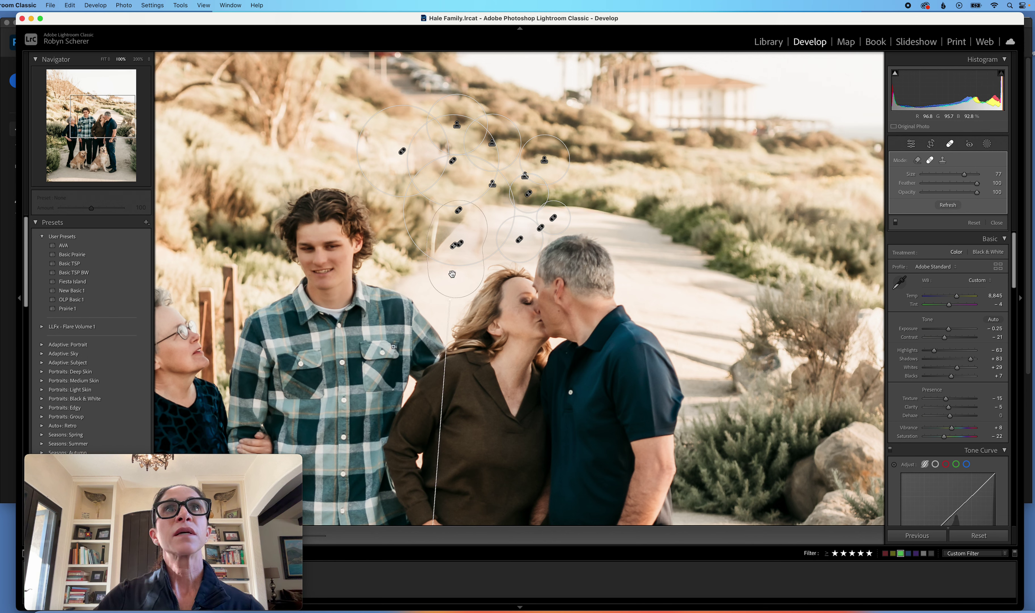
click(996, 223)
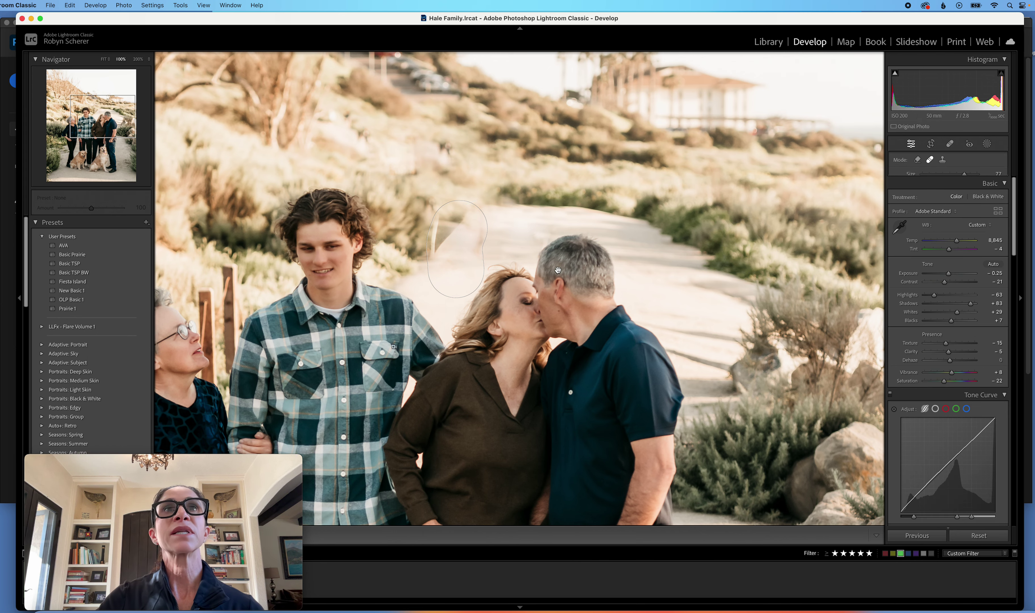
click(563, 268)
click(949, 144)
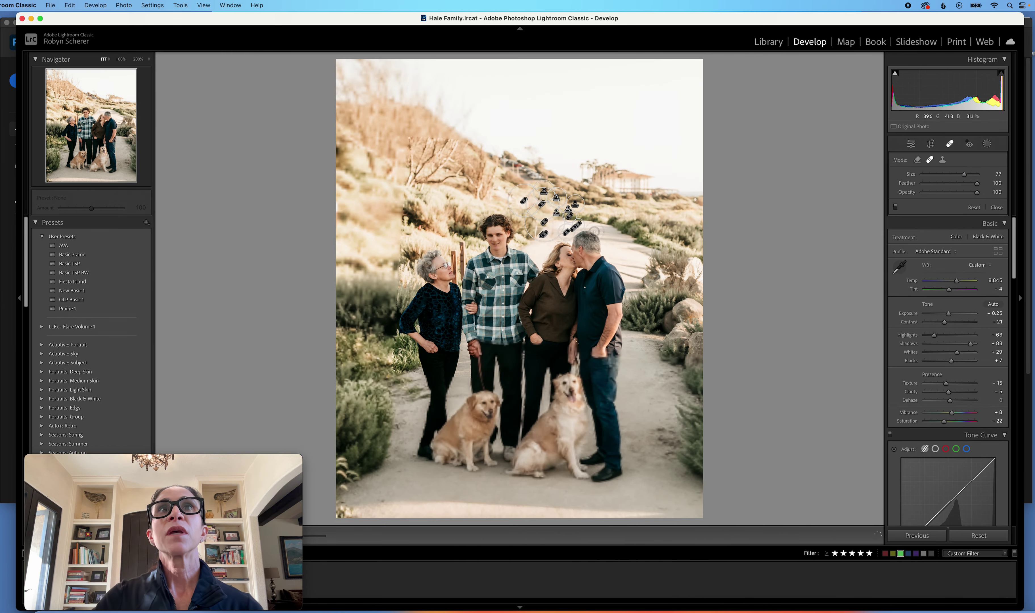
mouse_move(539, 237)
mouse_down()
mouse_move(524, 445)
mouse_move(543, 299)
mouse_move(576, 243)
mouse_move(618, 238)
mouse_up()
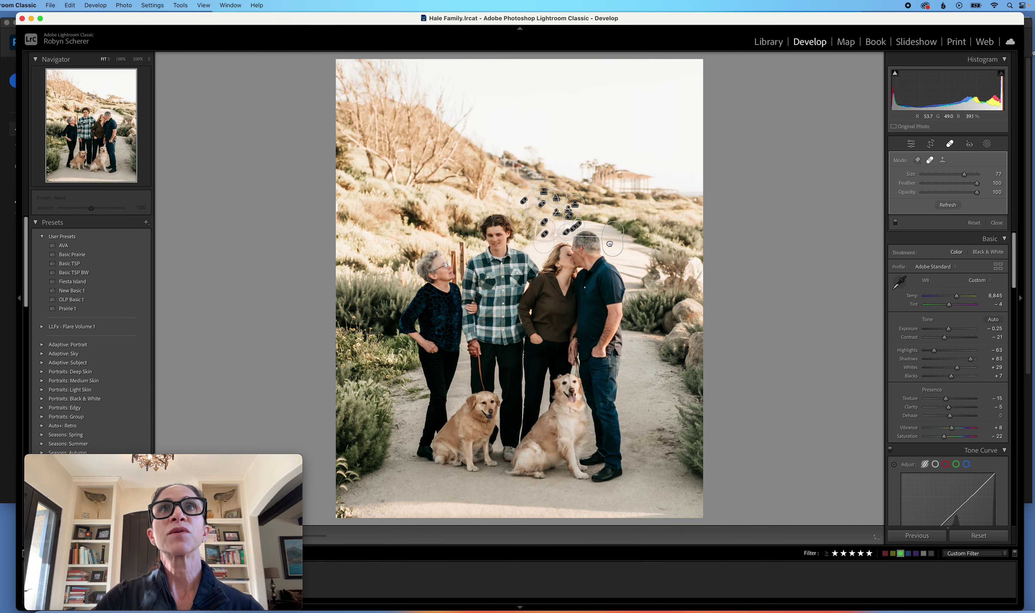
click(995, 223)
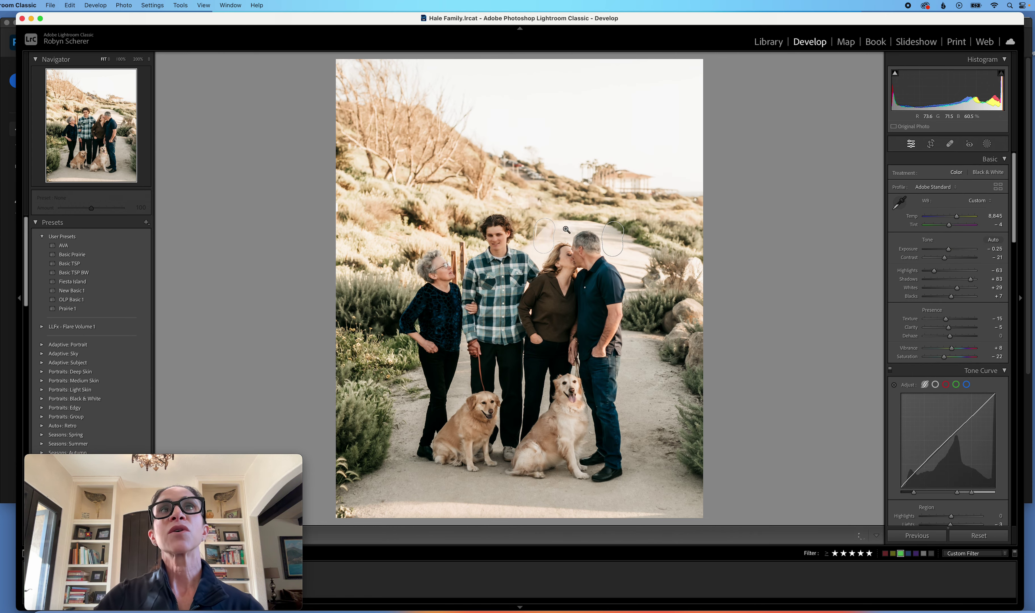
Heal the streak along the path's edge beside the young man at size 54, source it just beside the stroke, and close the tool.
click(552, 234)
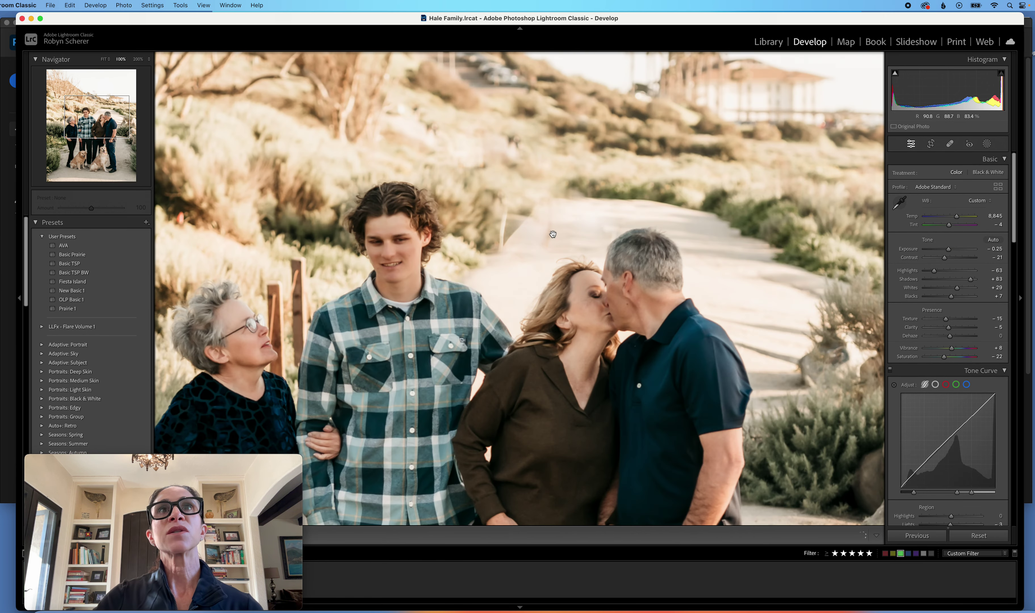
click(949, 143)
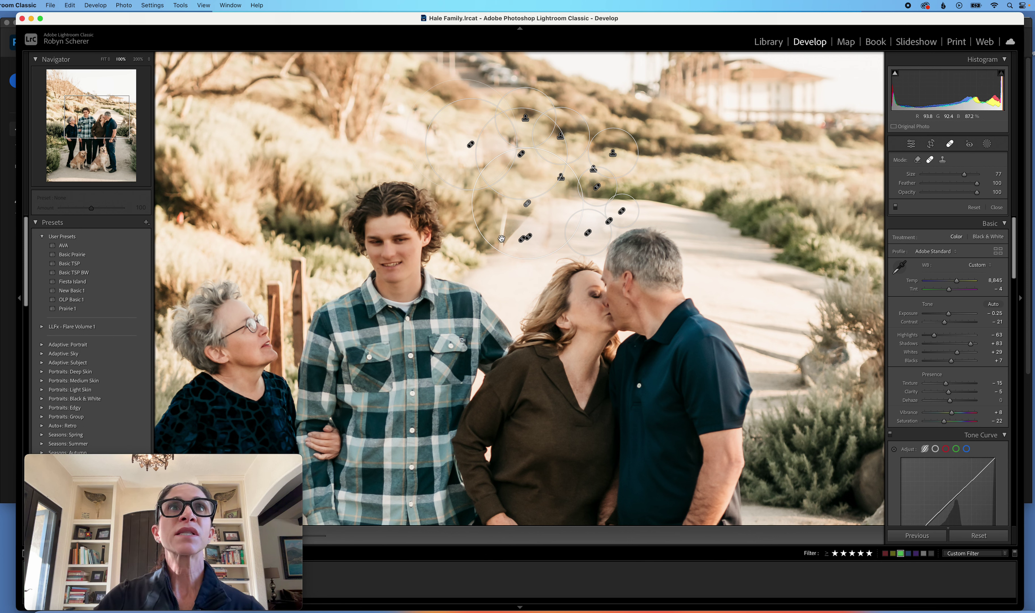
scroll(497, 273, down, 5)
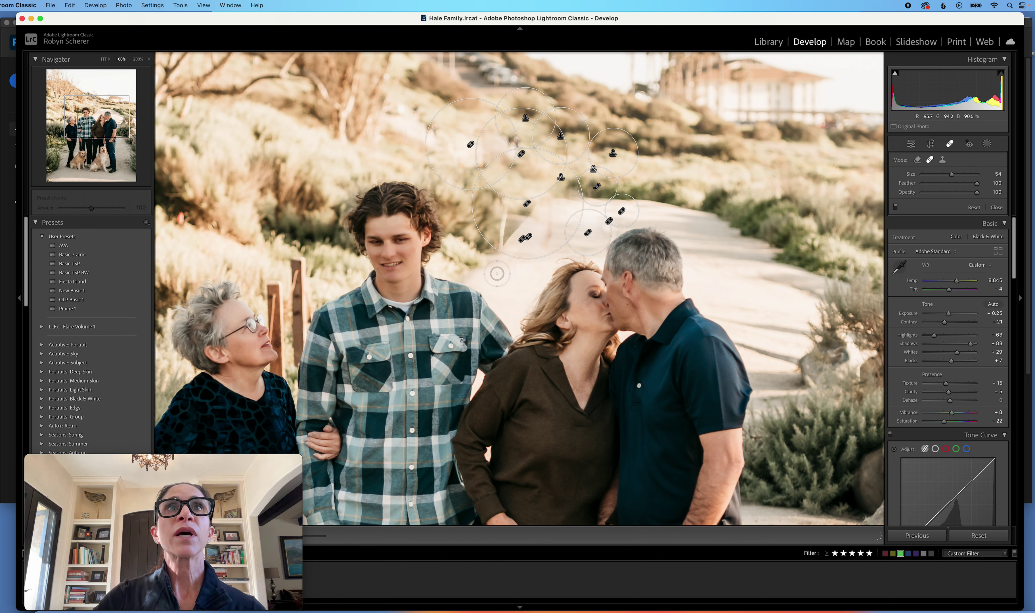
drag(498, 273, 503, 203)
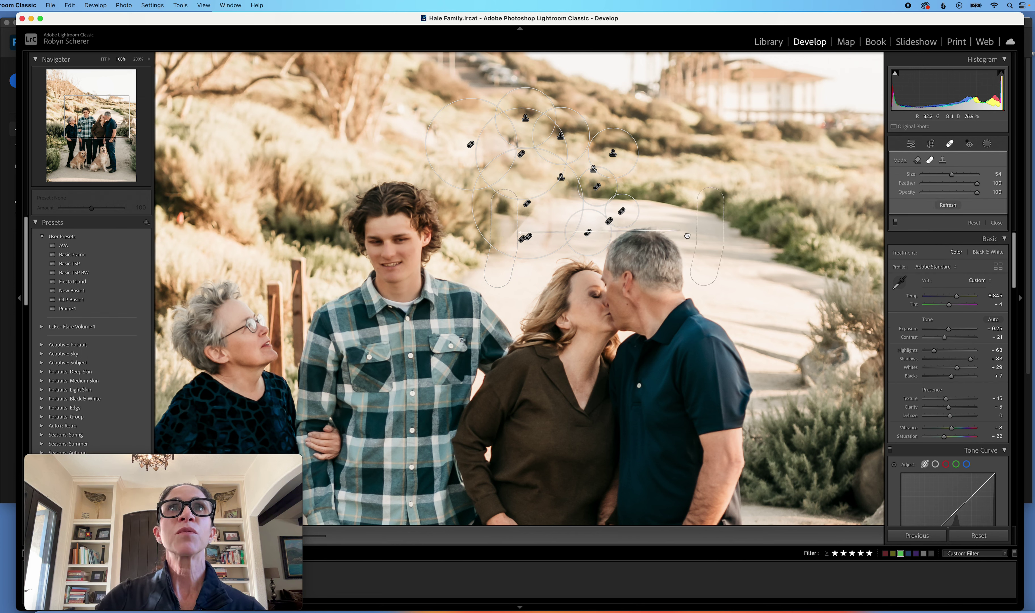
drag(550, 252, 486, 247)
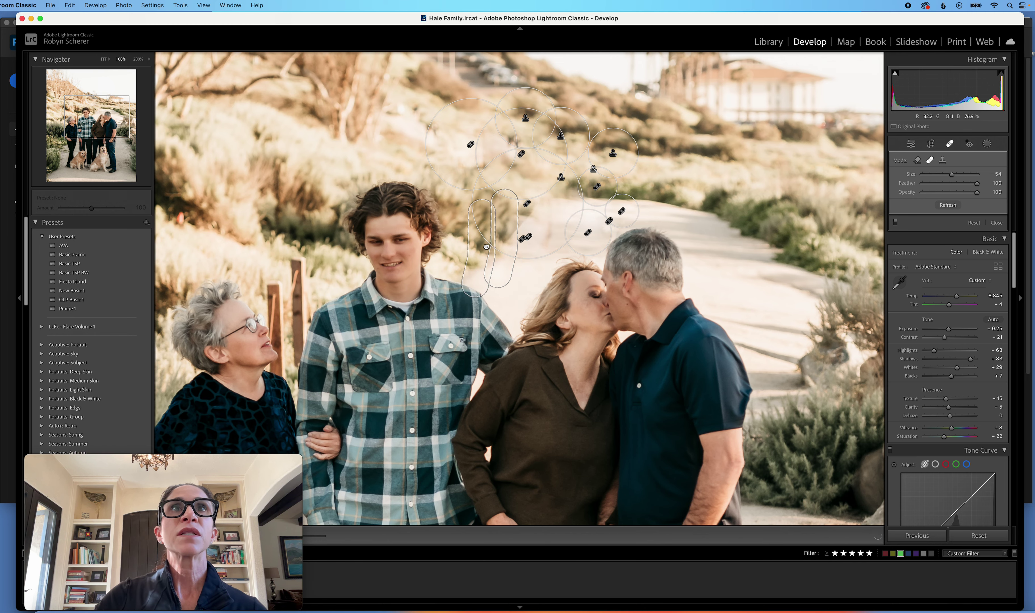
click(997, 223)
click(723, 299)
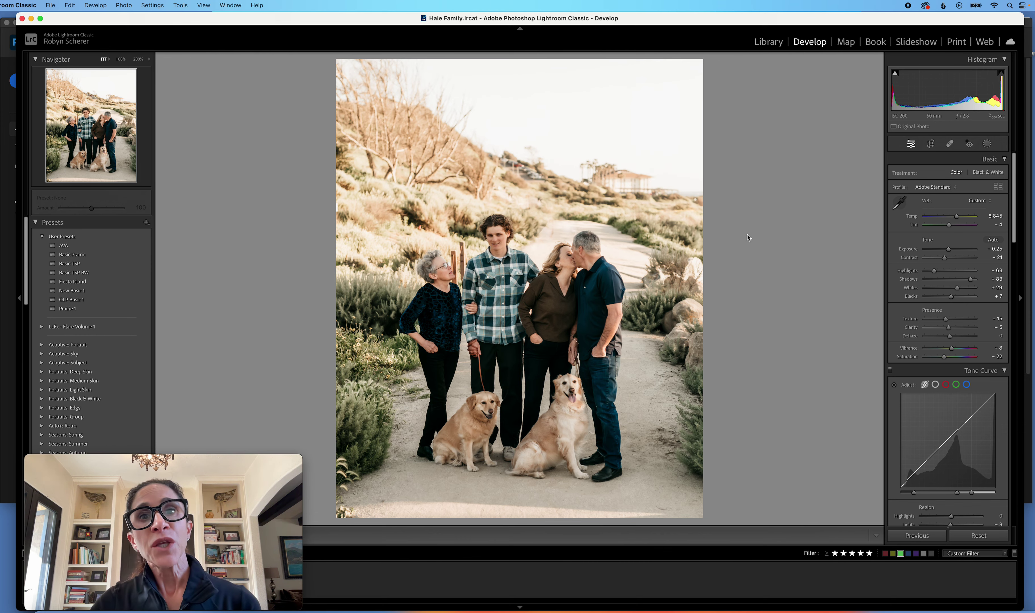
Heal the path spot above the woman's head at size 69, sourced from clean path beyond the man's head, and compare before and after.
click(556, 235)
key(q)
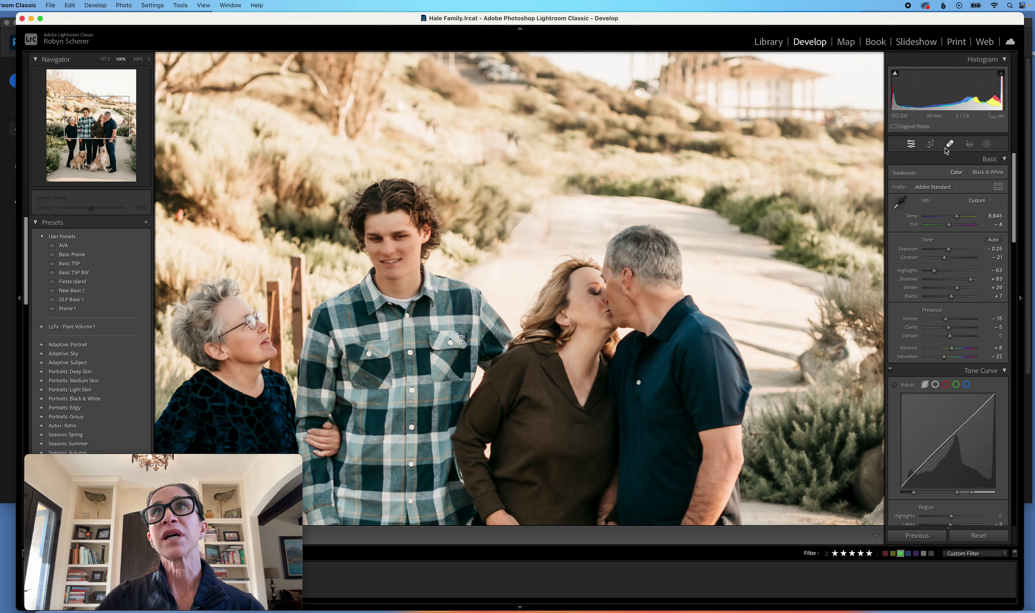
scroll(699, 231, up, 3)
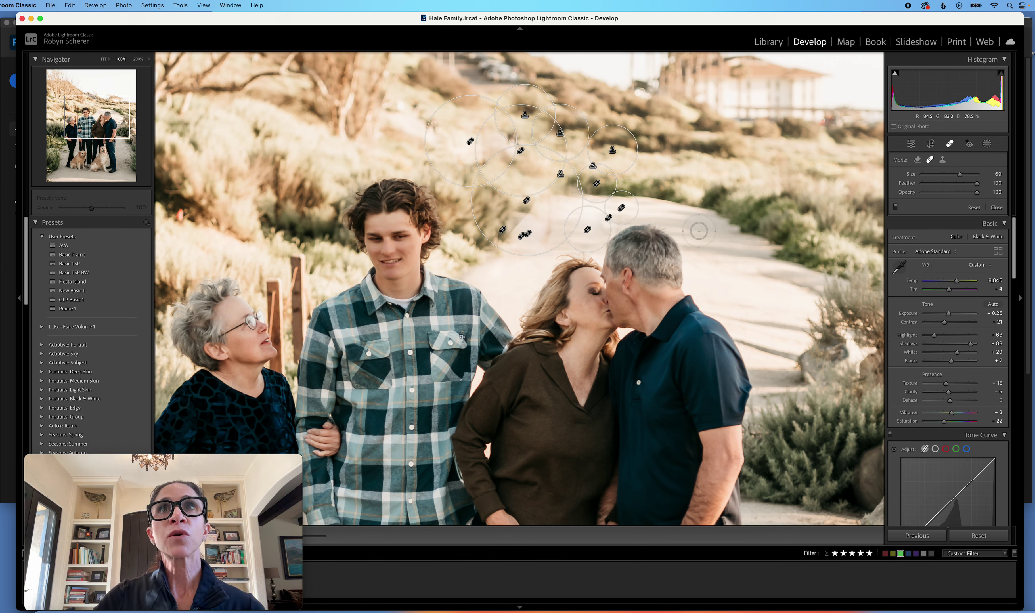
click(699, 231)
drag(698, 231, 551, 231)
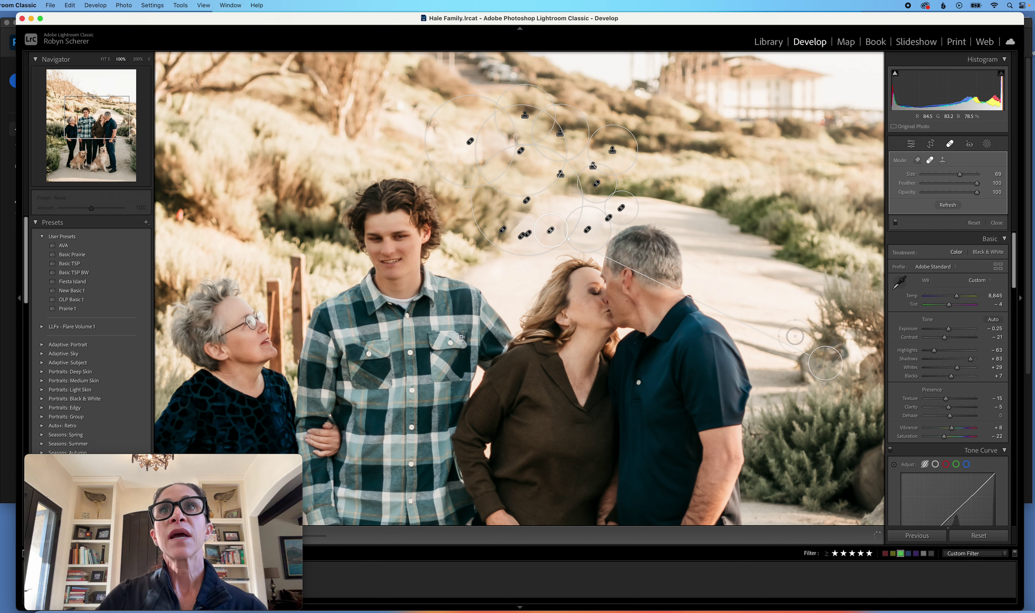
mouse_move(824, 365)
mouse_down()
mouse_move(643, 269)
mouse_move(707, 239)
mouse_up()
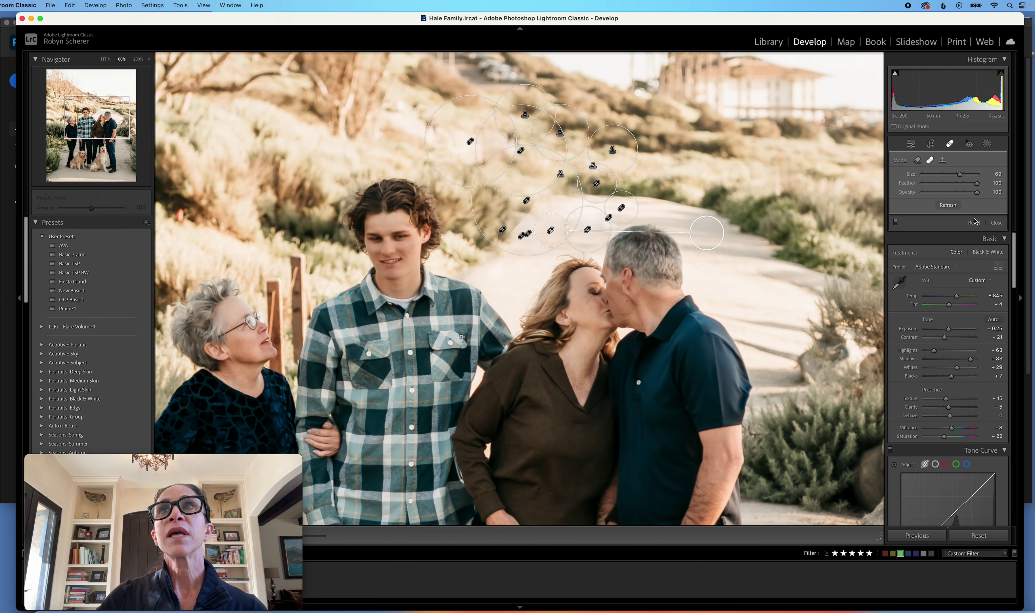
click(997, 222)
click(863, 240)
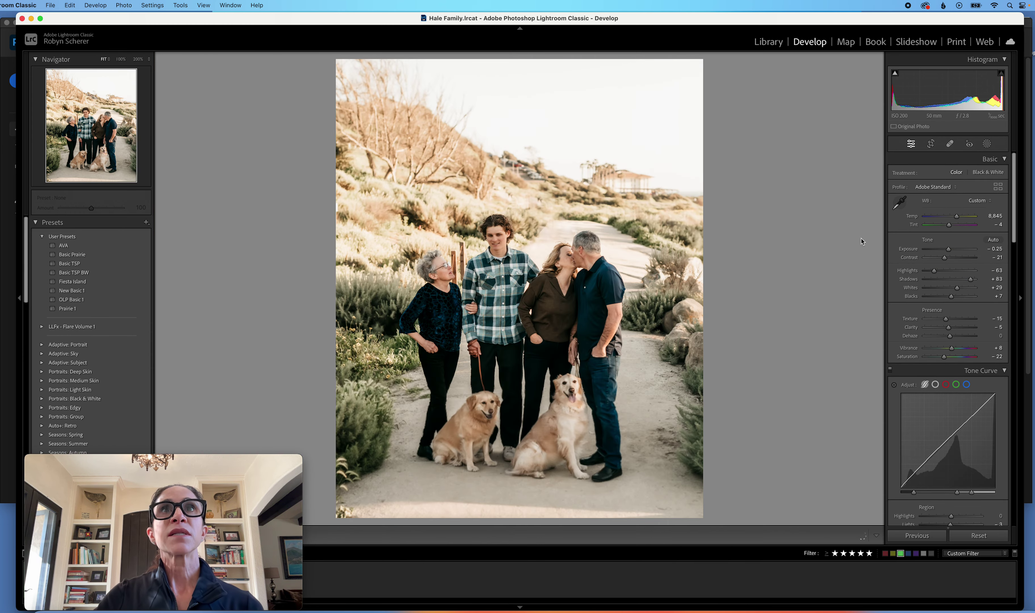
key(backslash)
key(backslash)
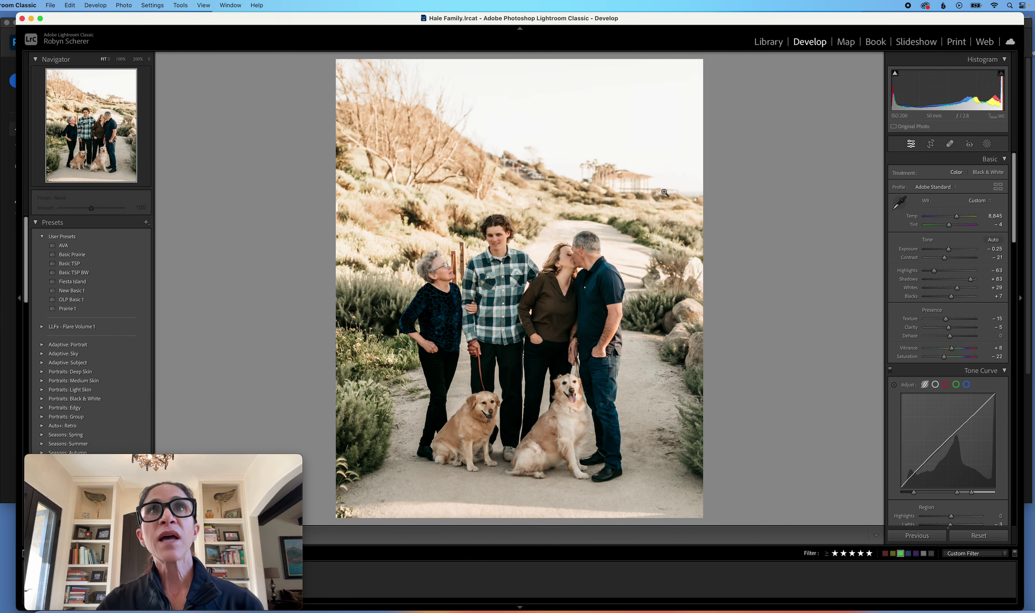
Heal the hillside brush above the path at size 69, sourced from shrubs above the young man's head, and compare with the original.
click(526, 205)
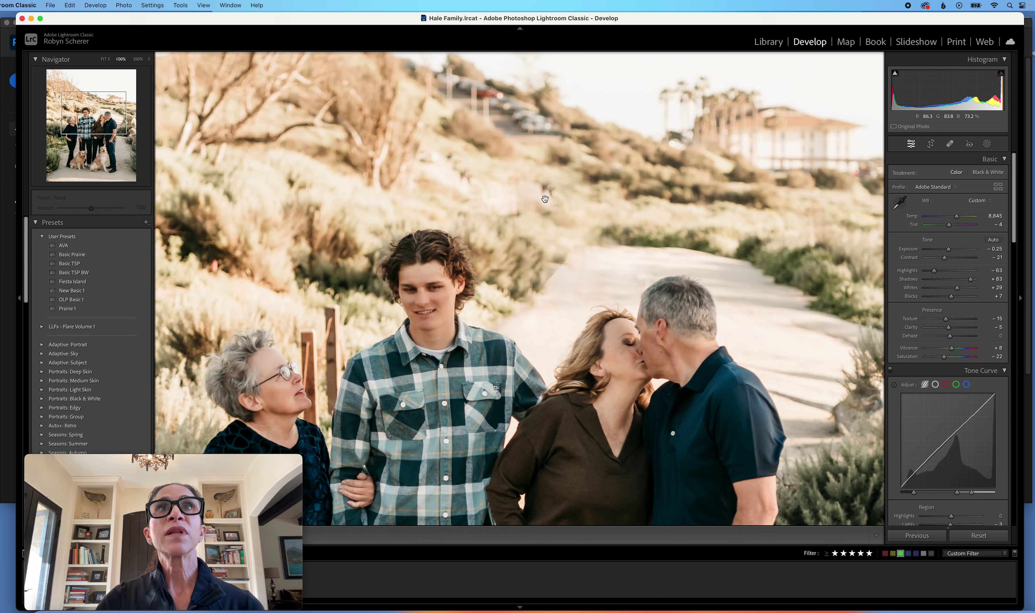
click(953, 147)
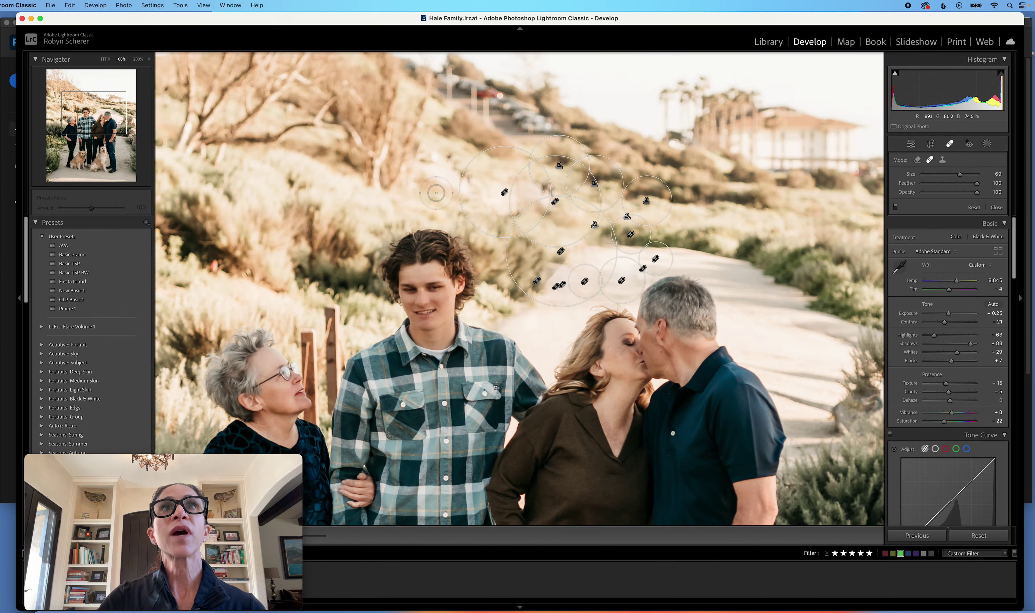
click(538, 189)
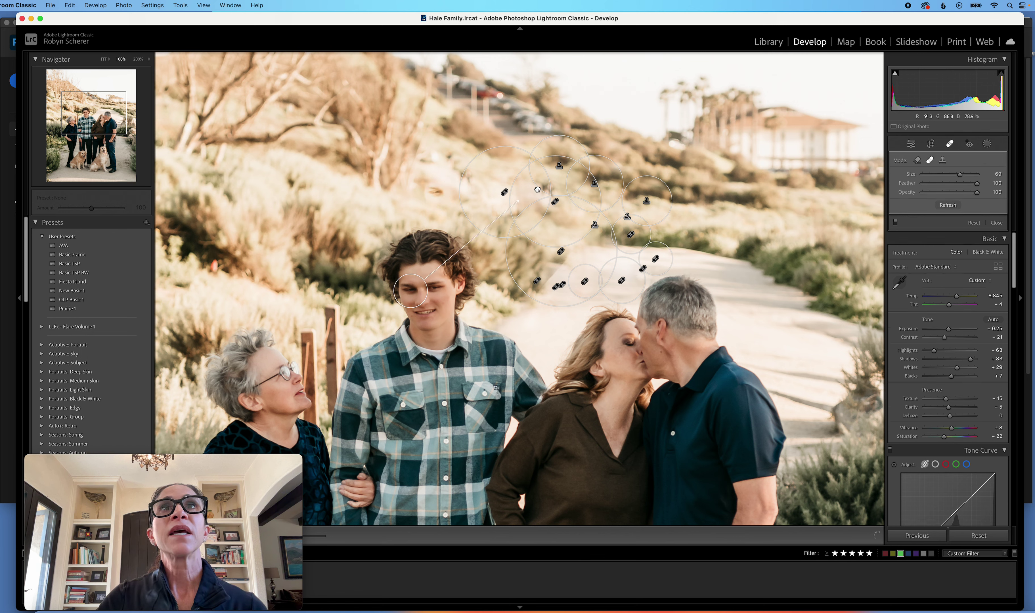
drag(411, 291, 443, 187)
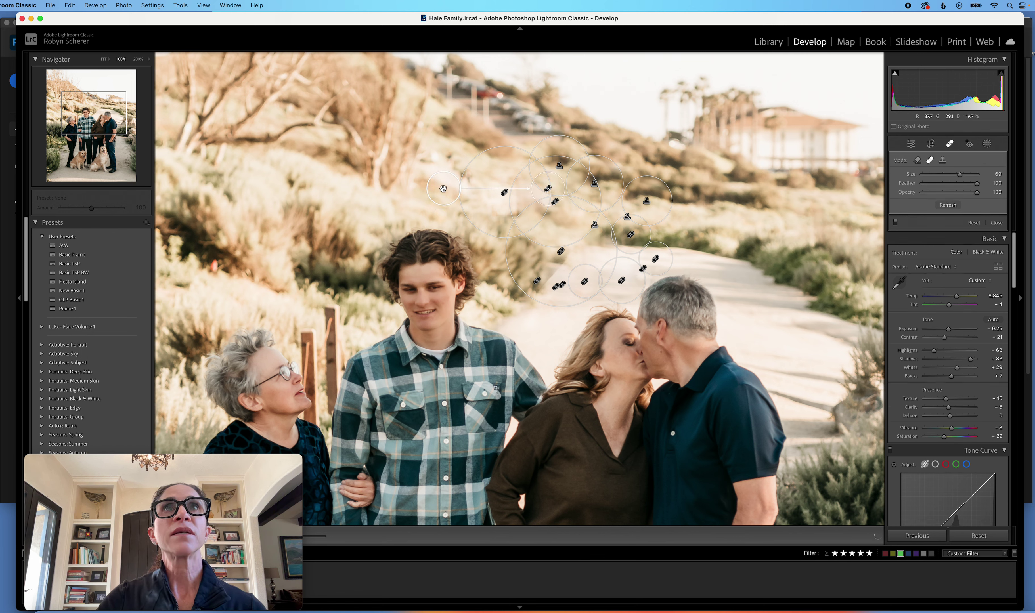
click(995, 223)
click(827, 274)
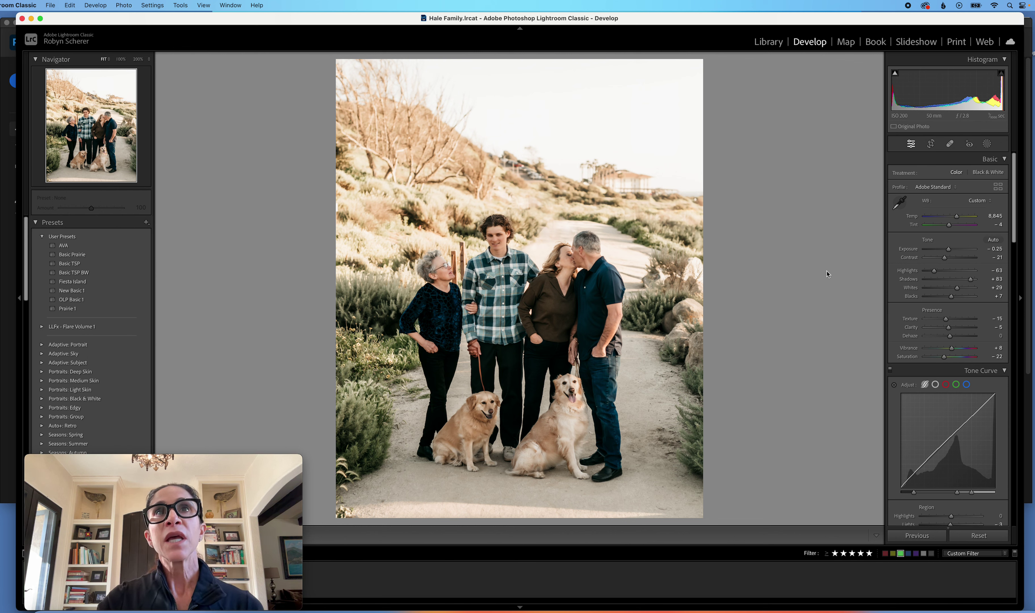
key(backslash)
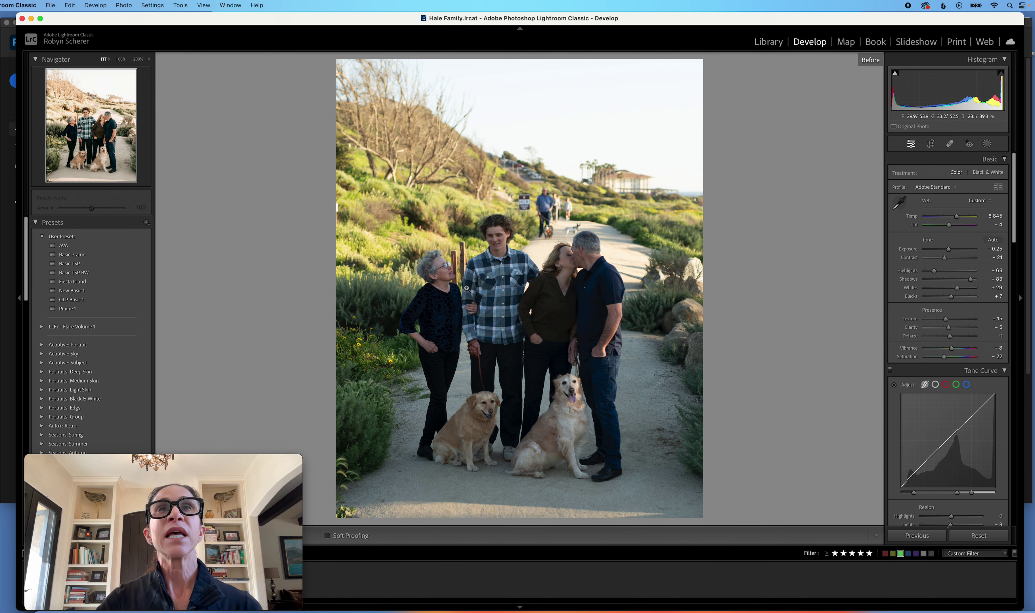
key(backslash)
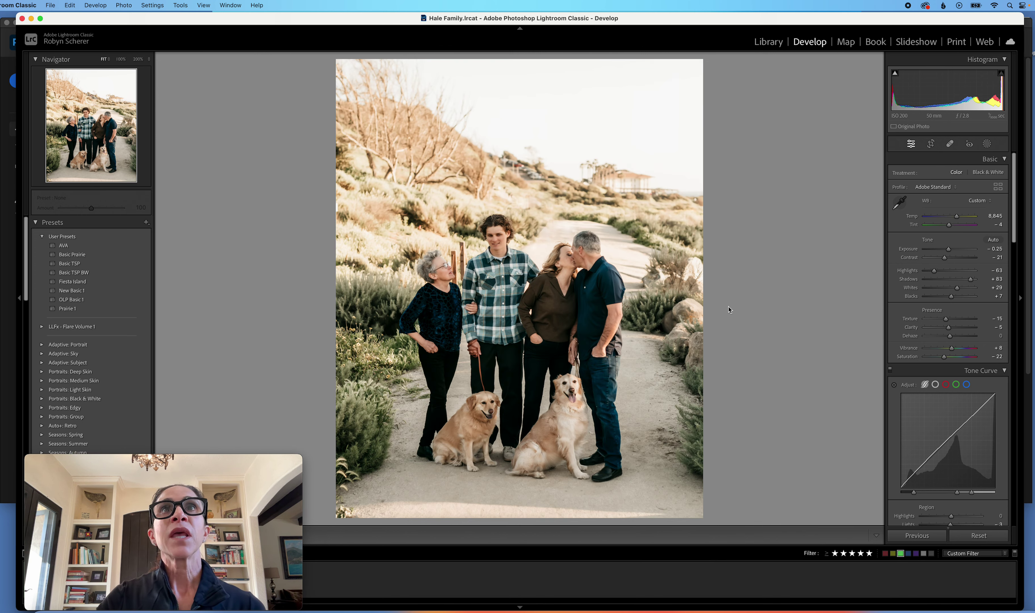
Open masking to examine the existing mask's pins on the faces, and close it again.
click(986, 144)
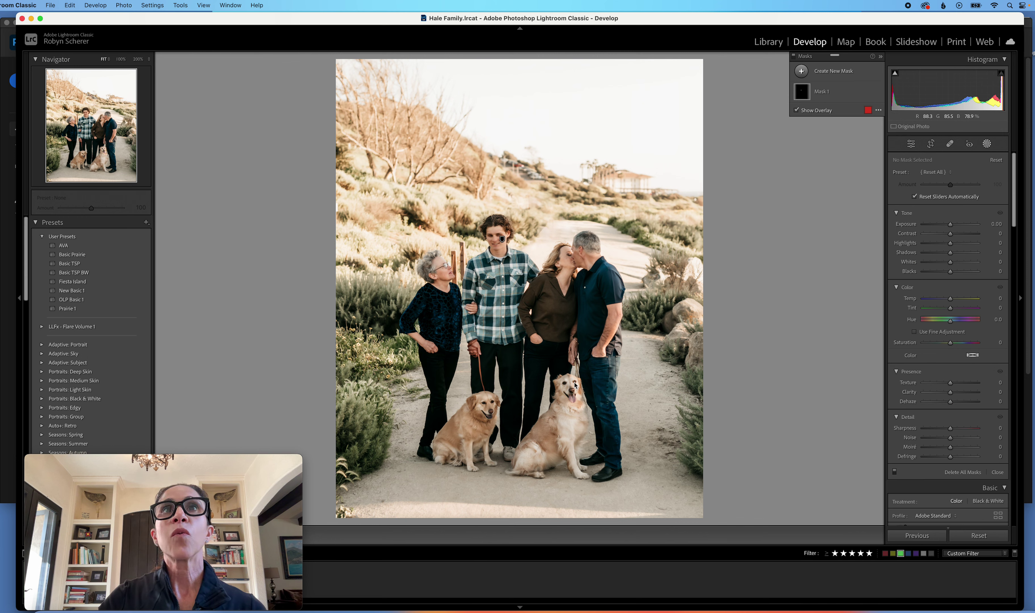
mouse_move(499, 243)
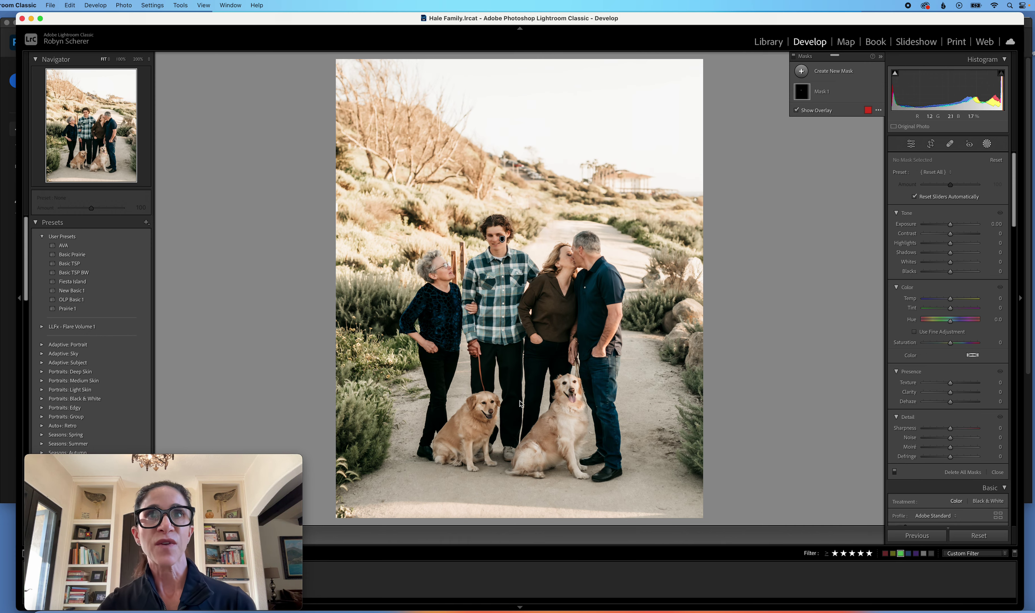
click(987, 145)
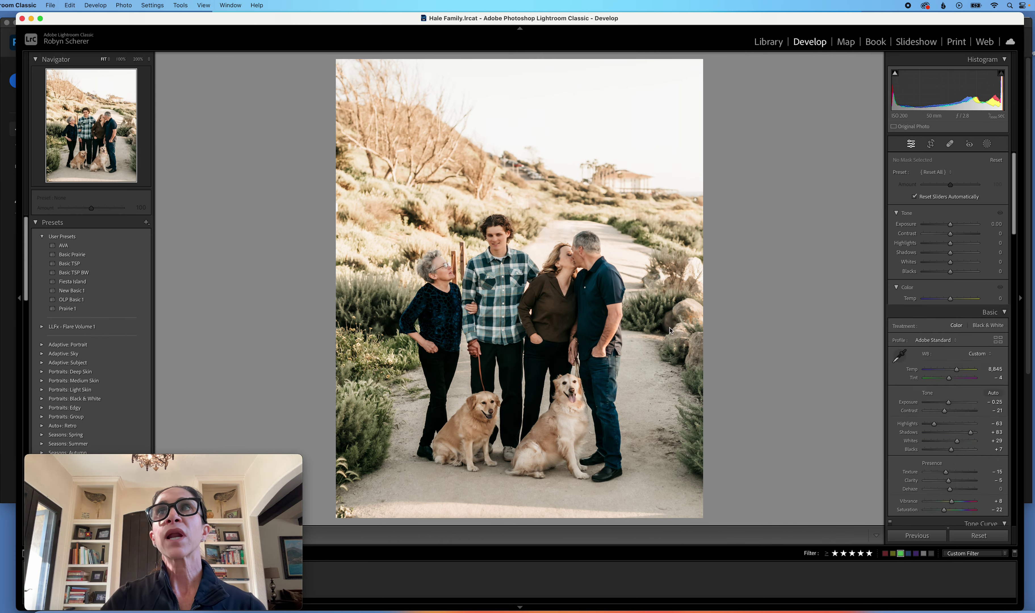
Create a new brush mask with the Sharp Eyes preset for the dogs and review its slider settings.
click(589, 394)
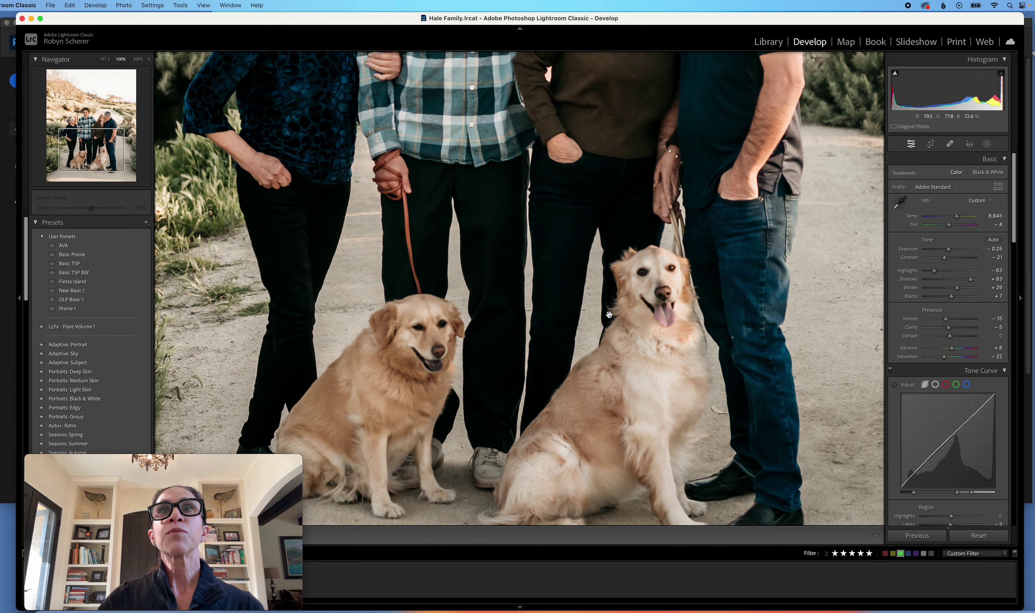
click(986, 144)
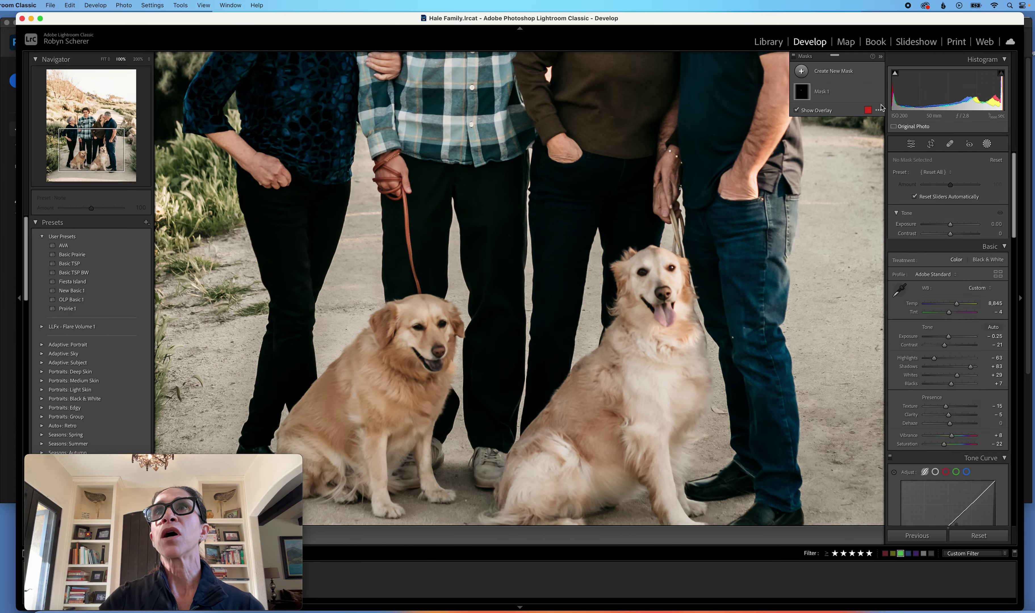
click(835, 72)
click(842, 156)
click(932, 243)
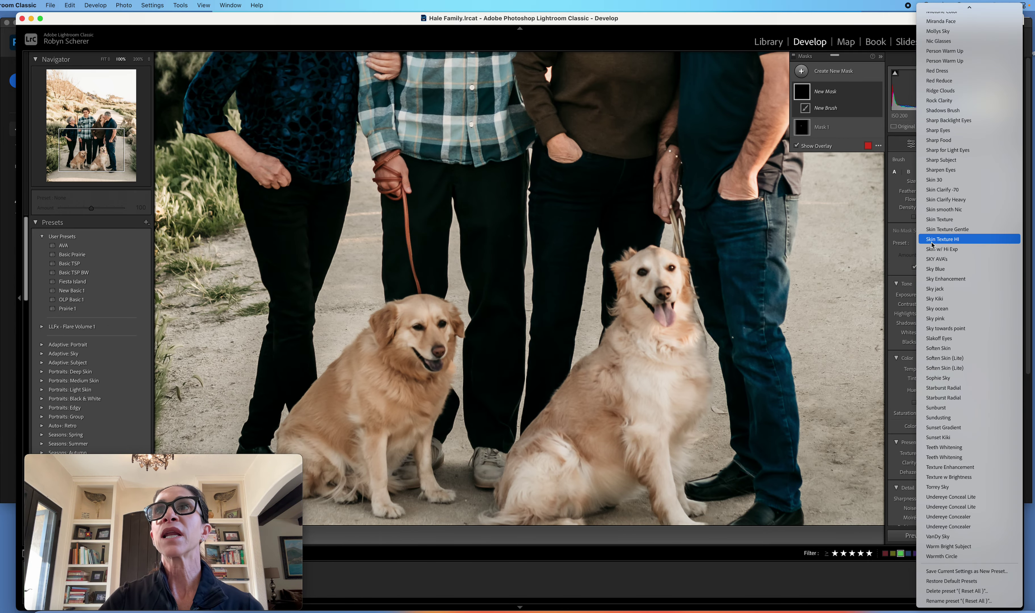
click(943, 133)
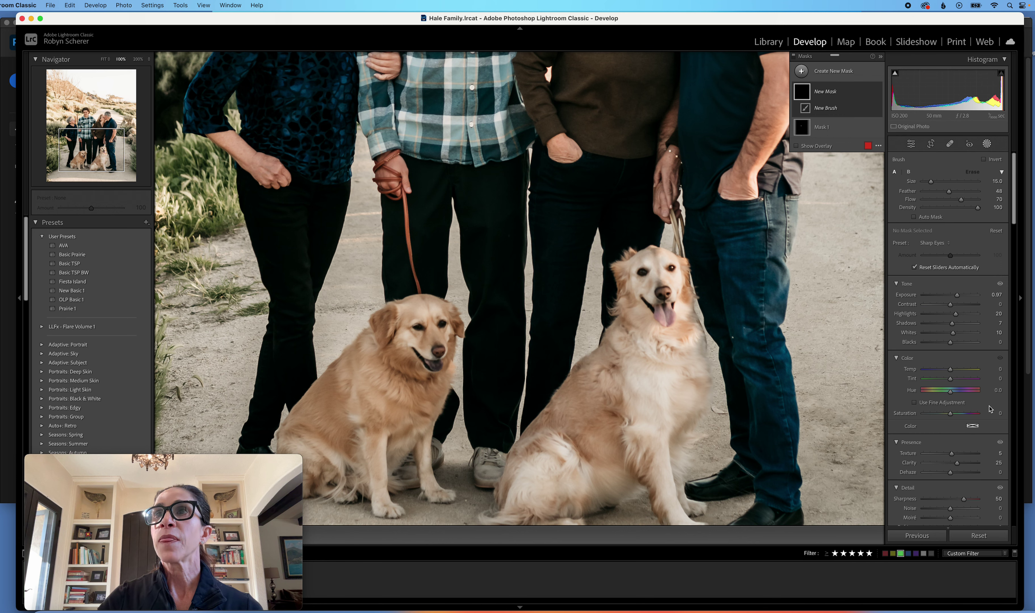
scroll(989, 409, down, 5)
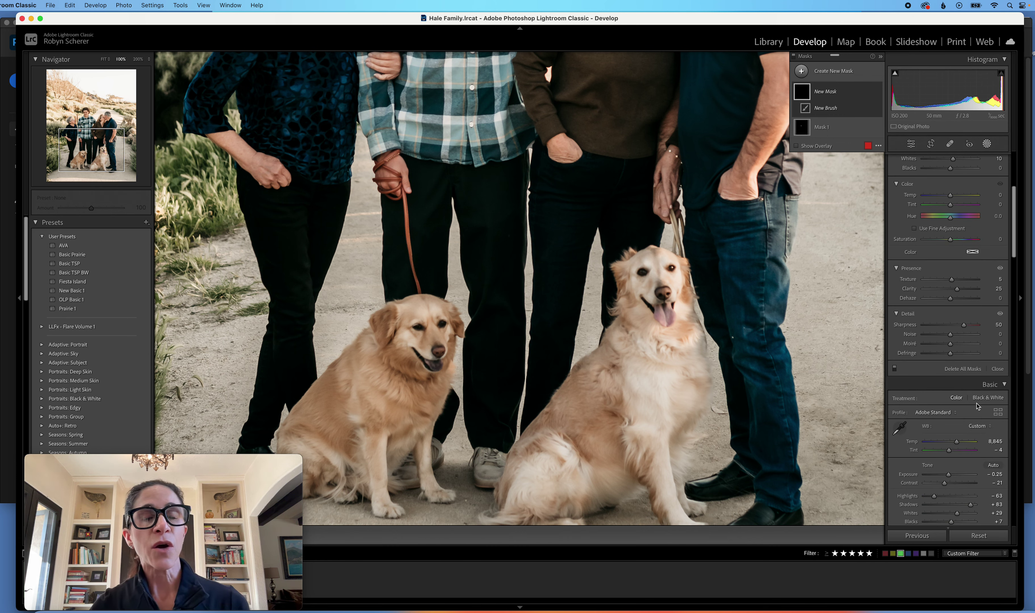
scroll(977, 406, up, 8)
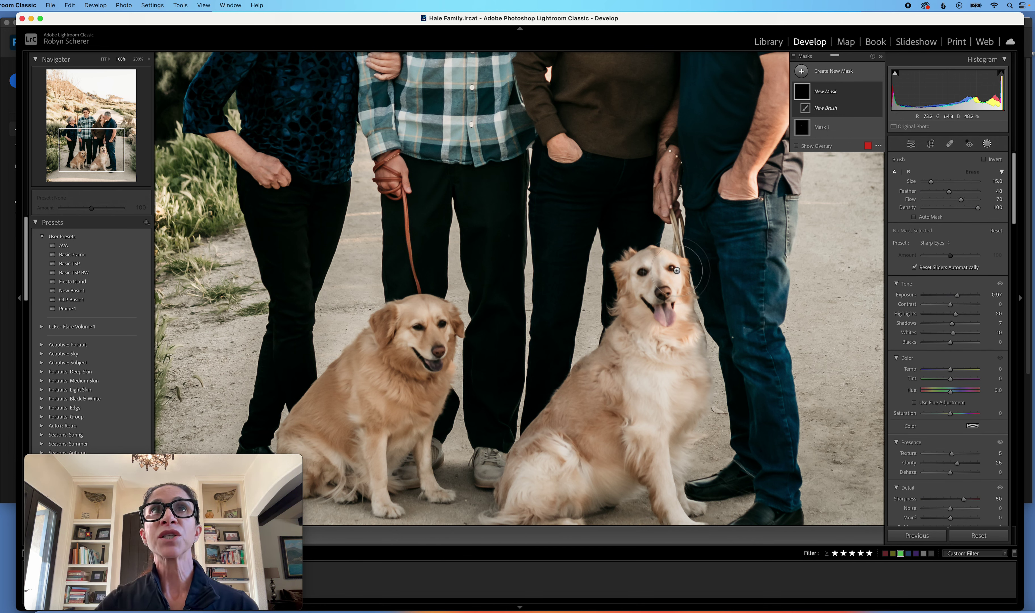
Paint the Sharp Eyes brush at size 4.0 over the eye of the dog beside the man in jeans, and close masking.
scroll(675, 271, down, 3)
click(673, 269)
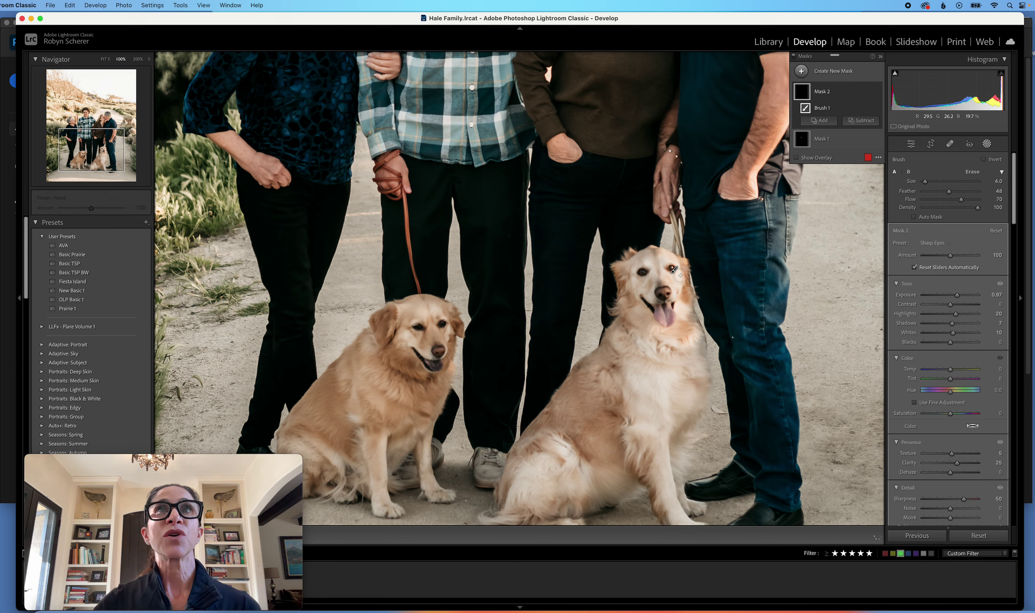
click(987, 144)
click(804, 273)
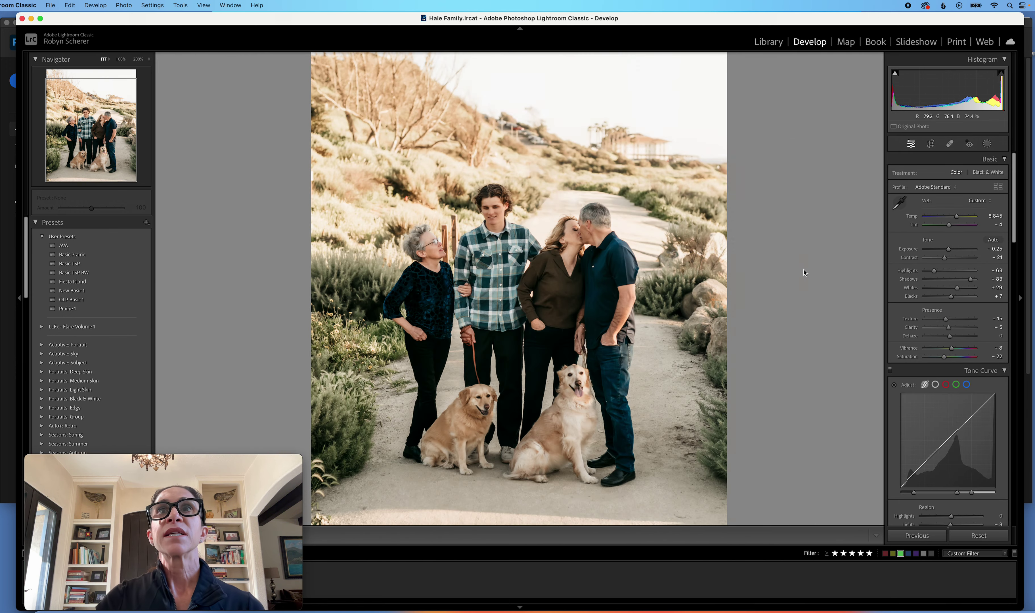
Heal the small spot on the man's jeans near the knee at size 27 and close the tool.
click(611, 392)
key(q)
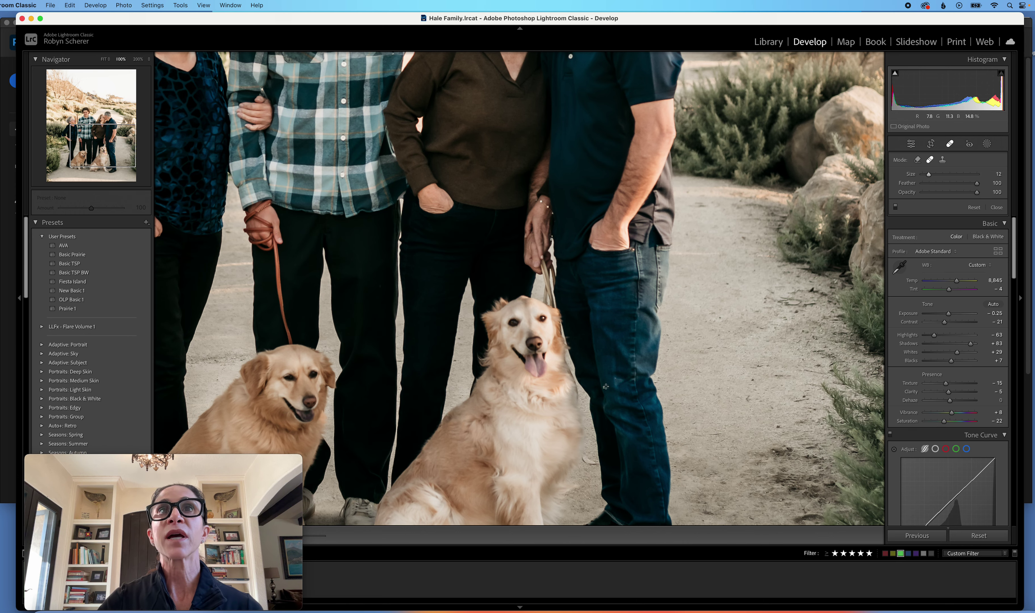
click(603, 388)
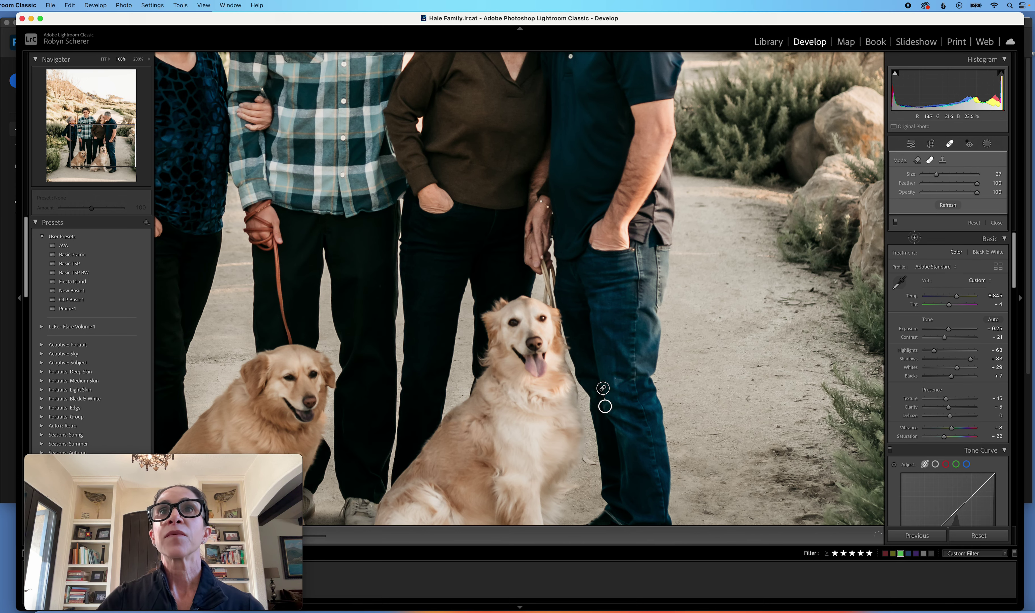
click(996, 223)
click(657, 290)
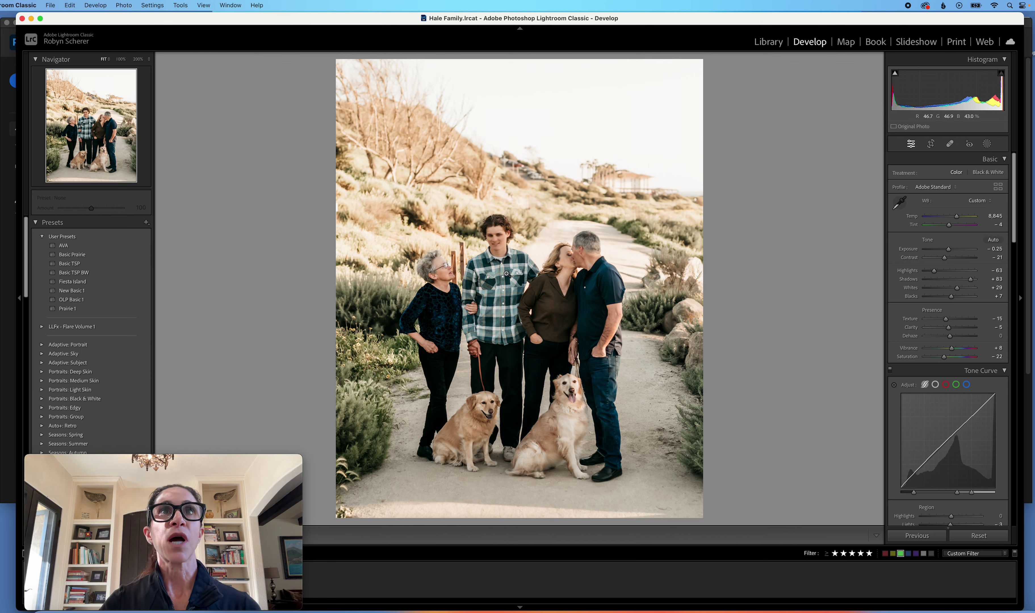
Select the other family photo, with the dog walker in the background, and open it in Develop.
click(775, 46)
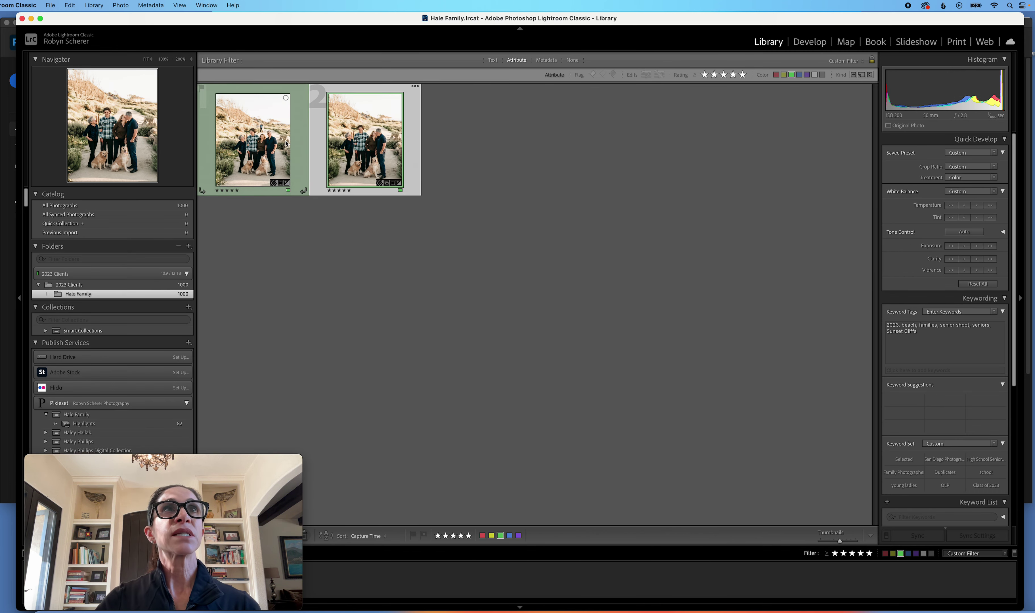
click(263, 152)
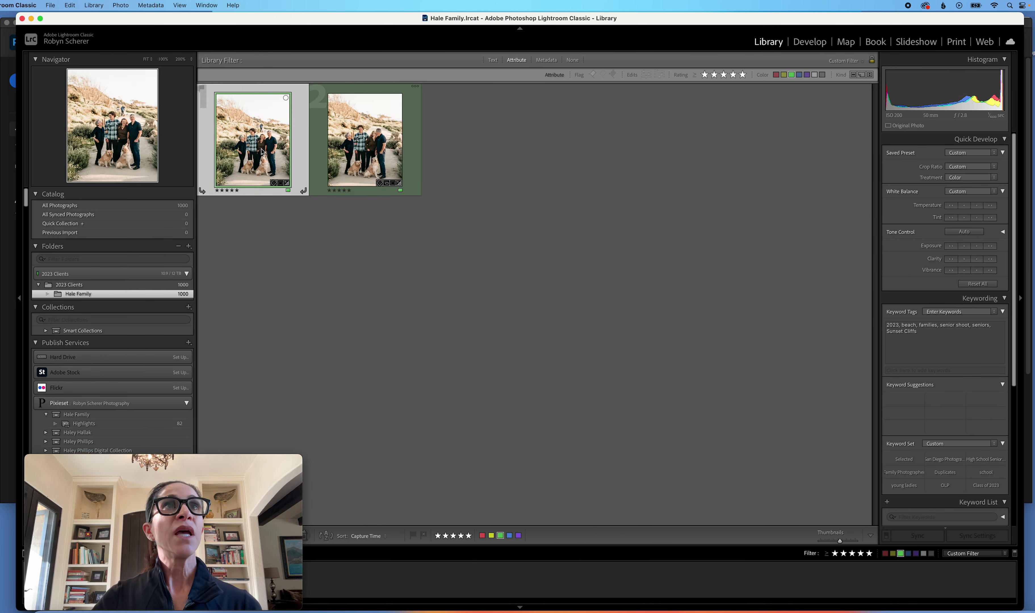
click(810, 42)
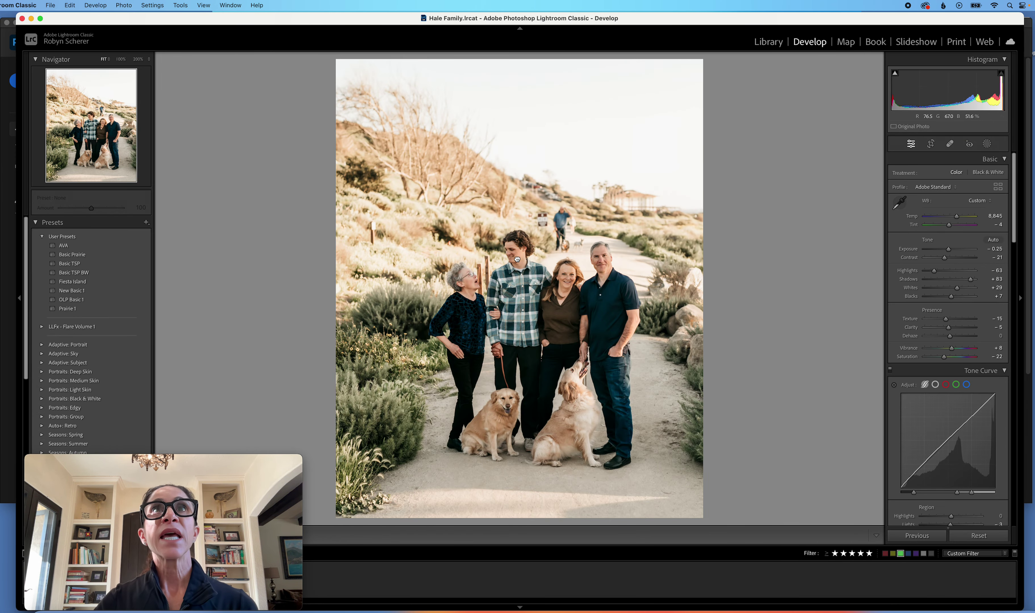
Create a new brush mask with the Skin smooth Nic preset for the young man's face.
click(517, 259)
click(988, 144)
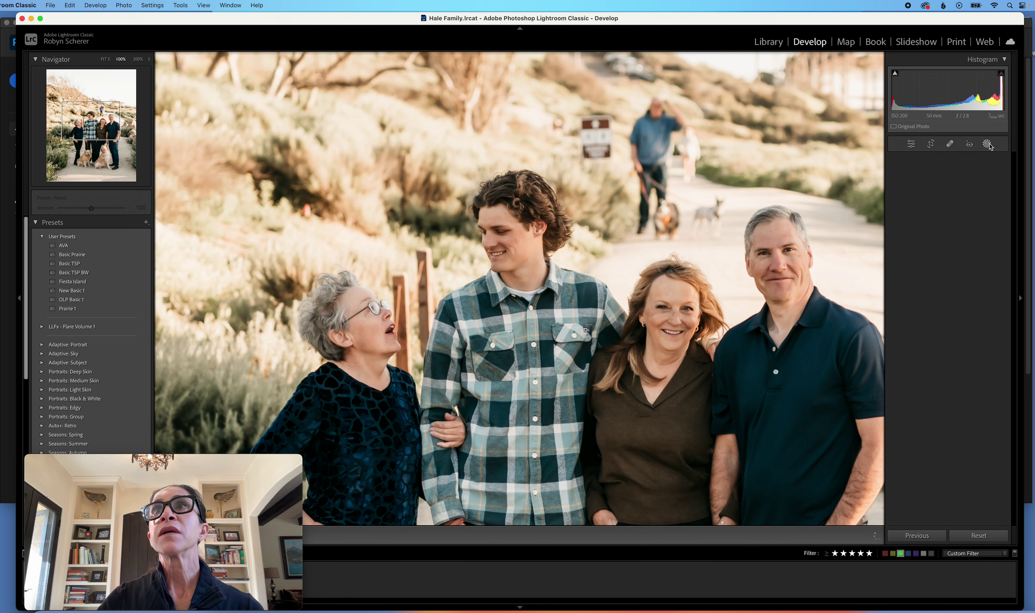
click(914, 234)
click(932, 244)
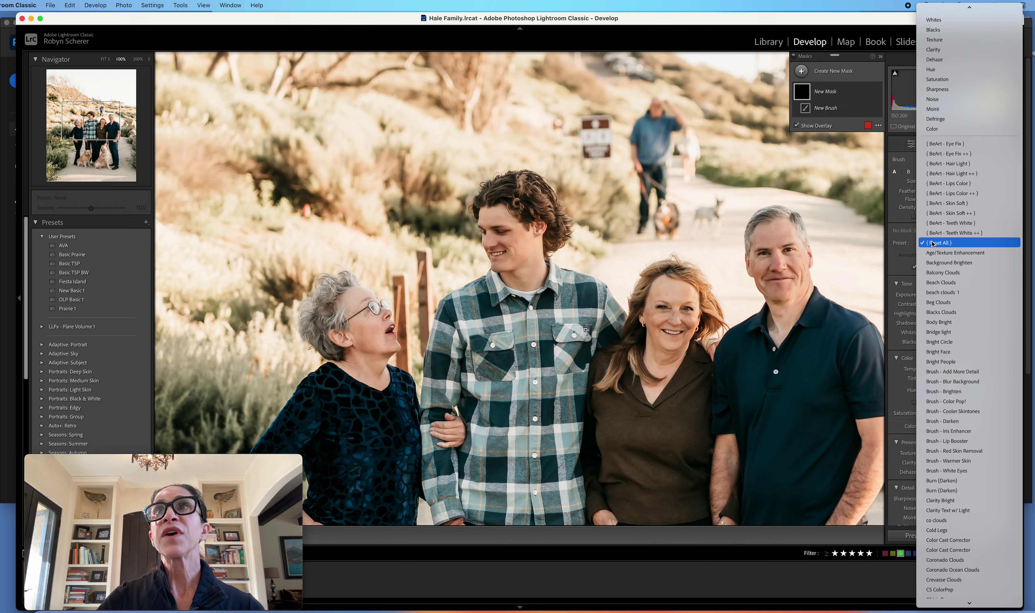
scroll(932, 244, down, 20)
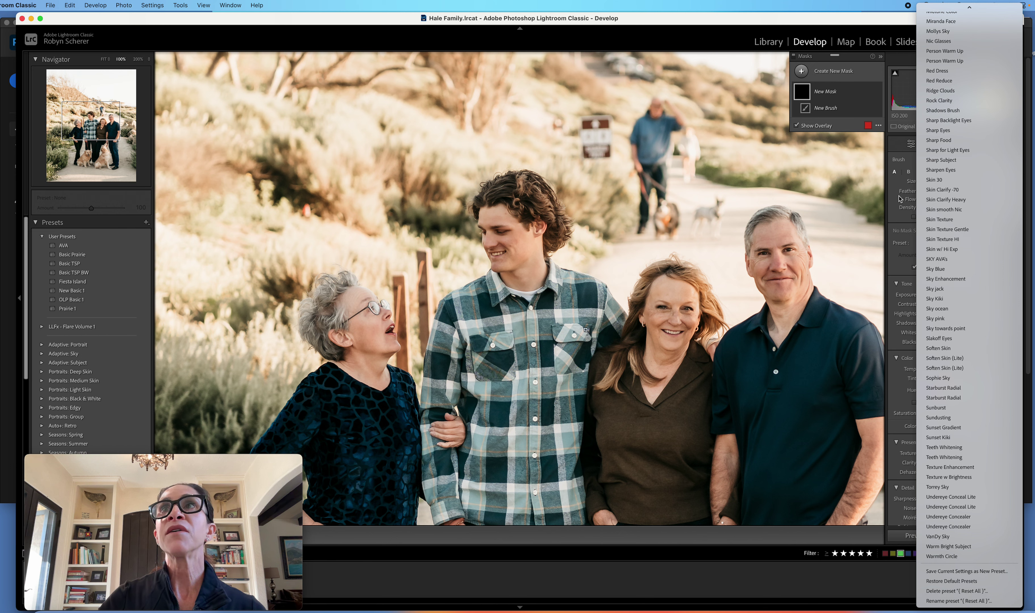
click(944, 209)
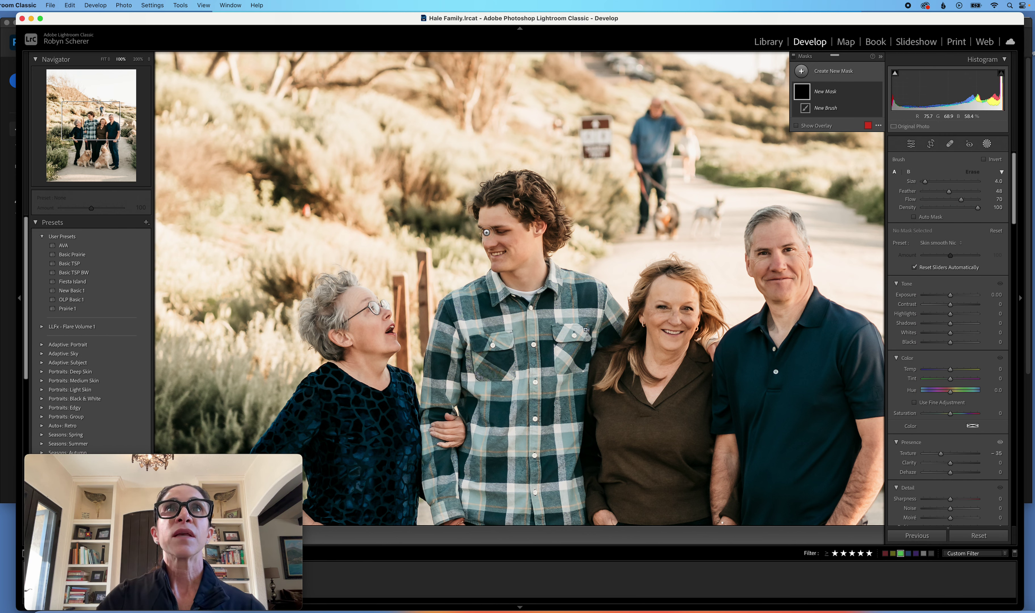
Paint the skin-smoothing brush at size 4.0 over the young man's face, and close masking.
click(486, 232)
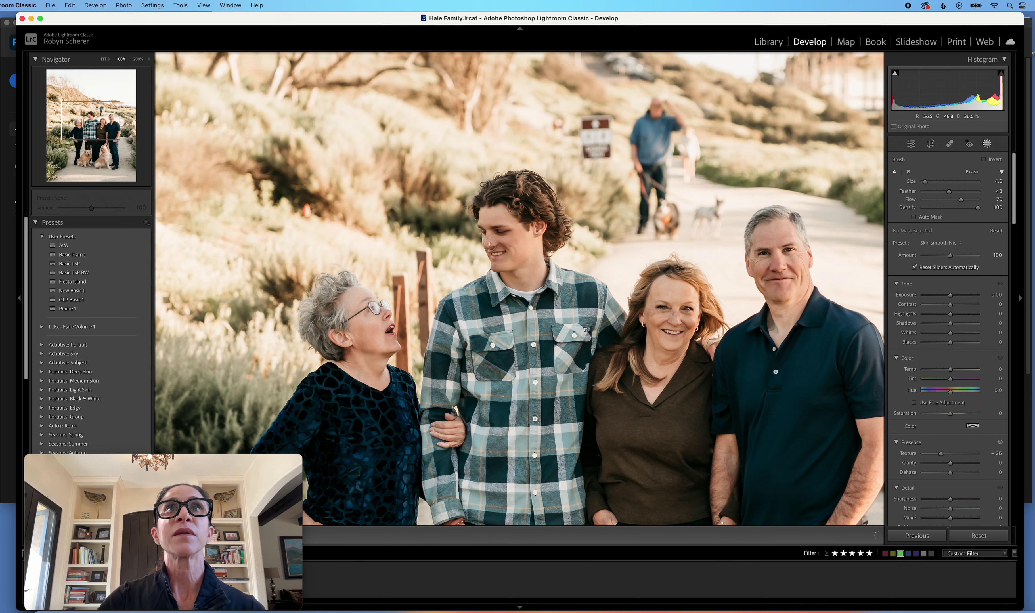
click(511, 272)
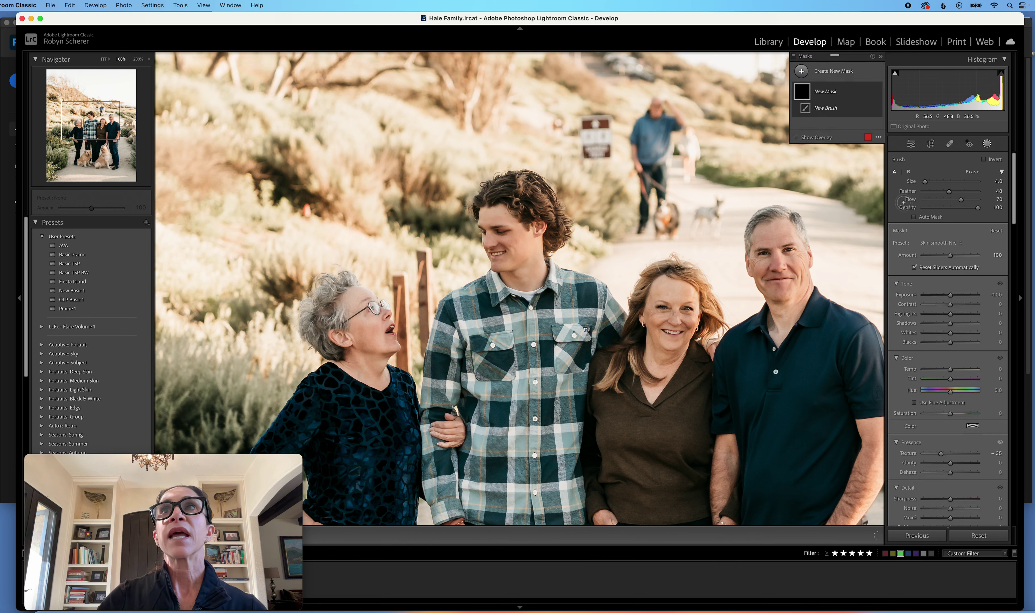
click(986, 144)
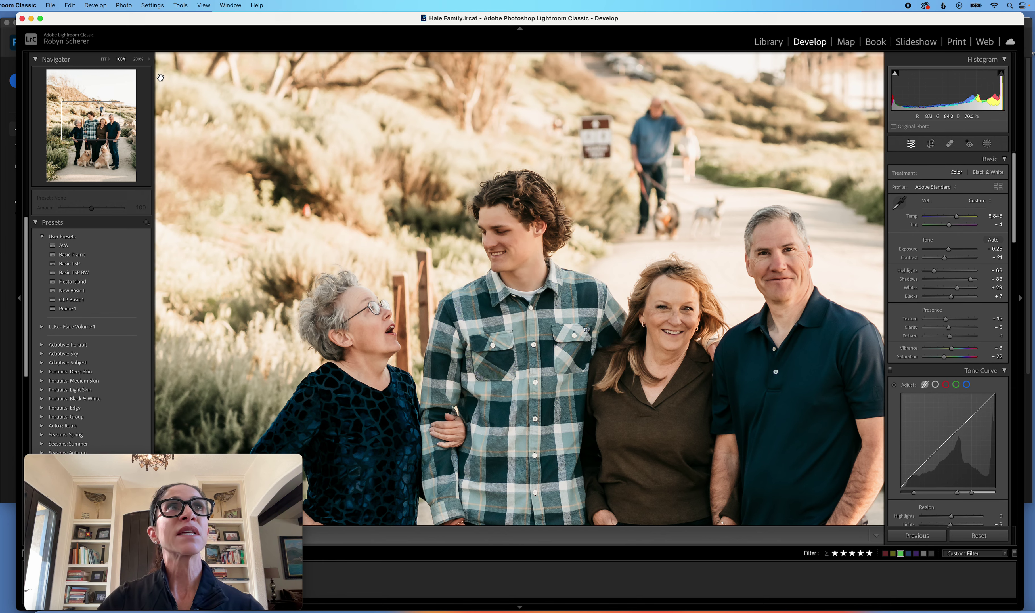
Heal the blemishes on the young man's cheek and chin at size 16, and close the tool.
click(139, 59)
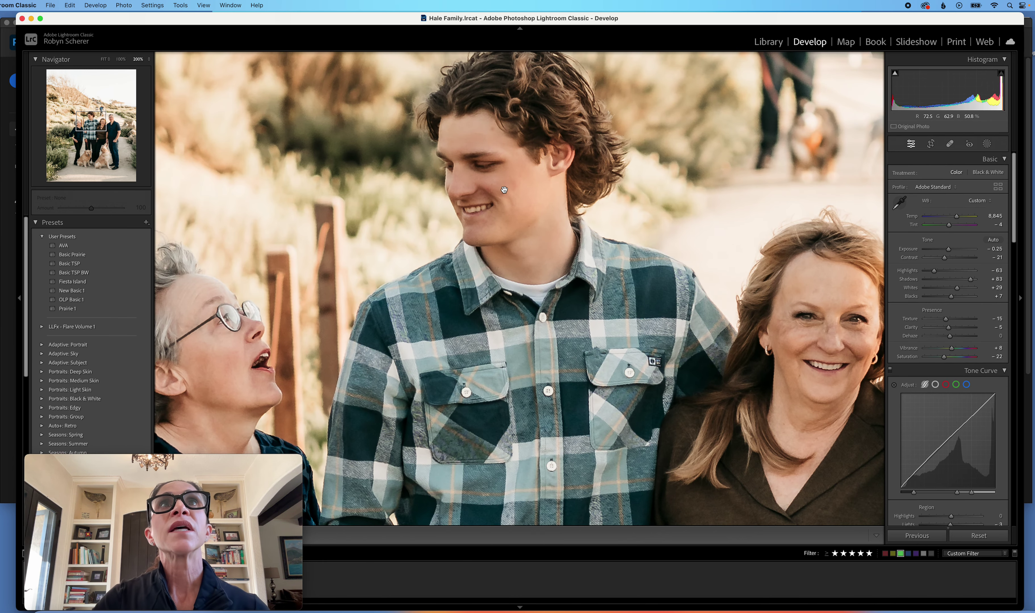
click(950, 143)
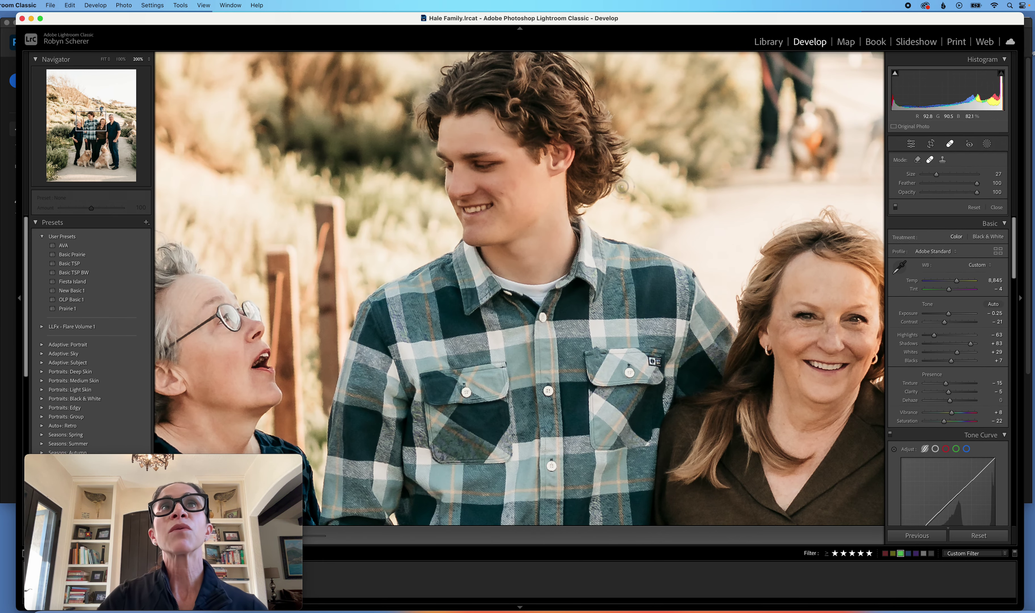
click(503, 192)
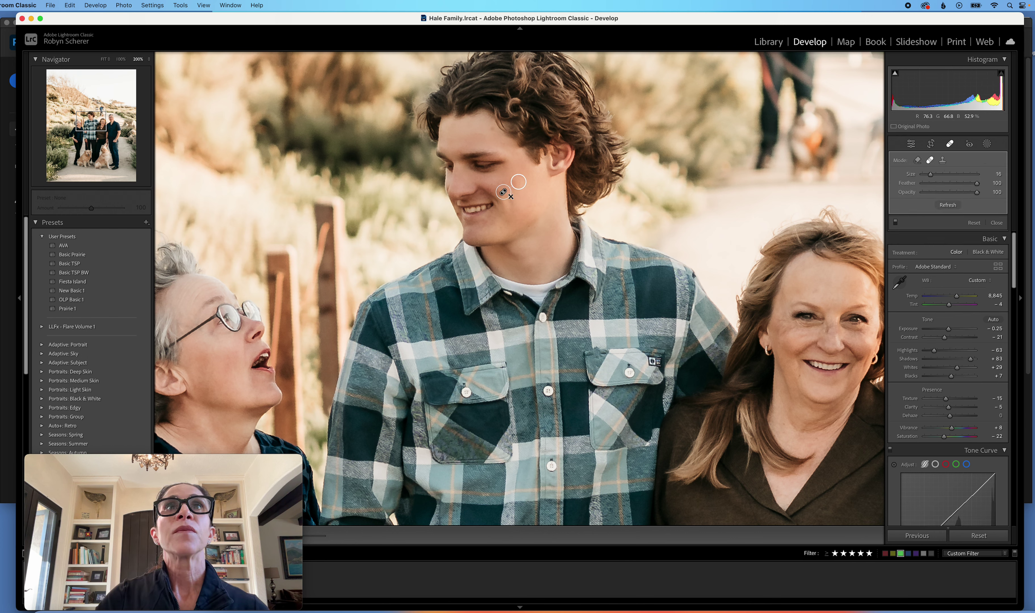
click(487, 223)
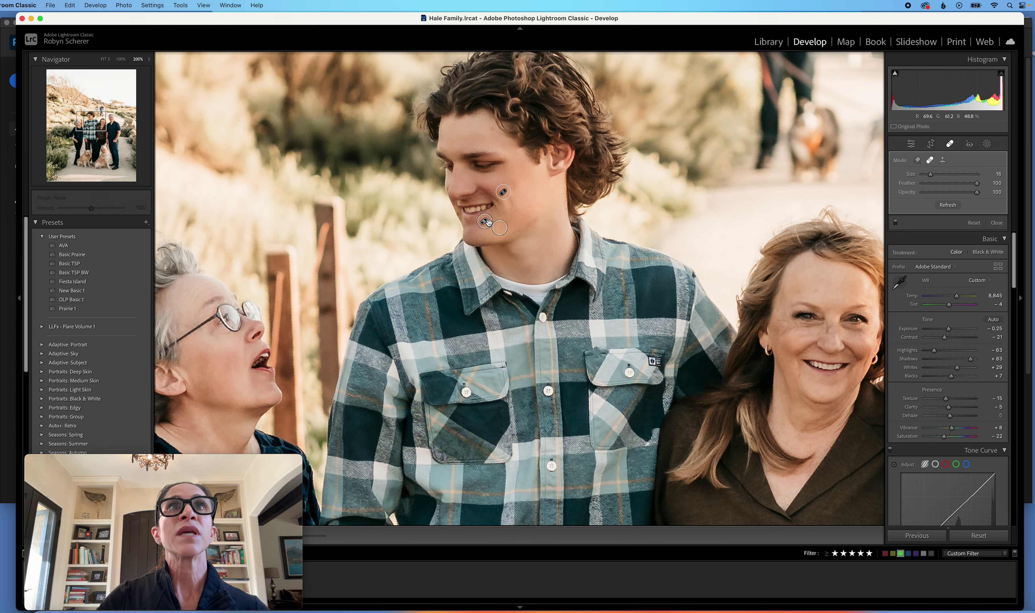
click(996, 223)
click(806, 226)
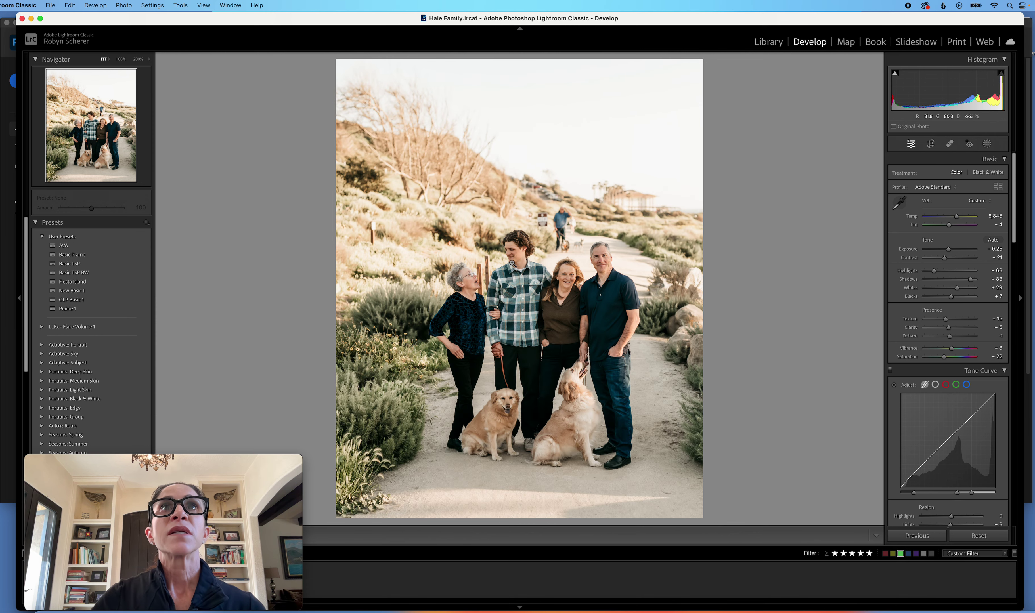
Select both family photos in the Library, open them in Adobe Photoshop 2023, and switch to Photoshop.
click(768, 41)
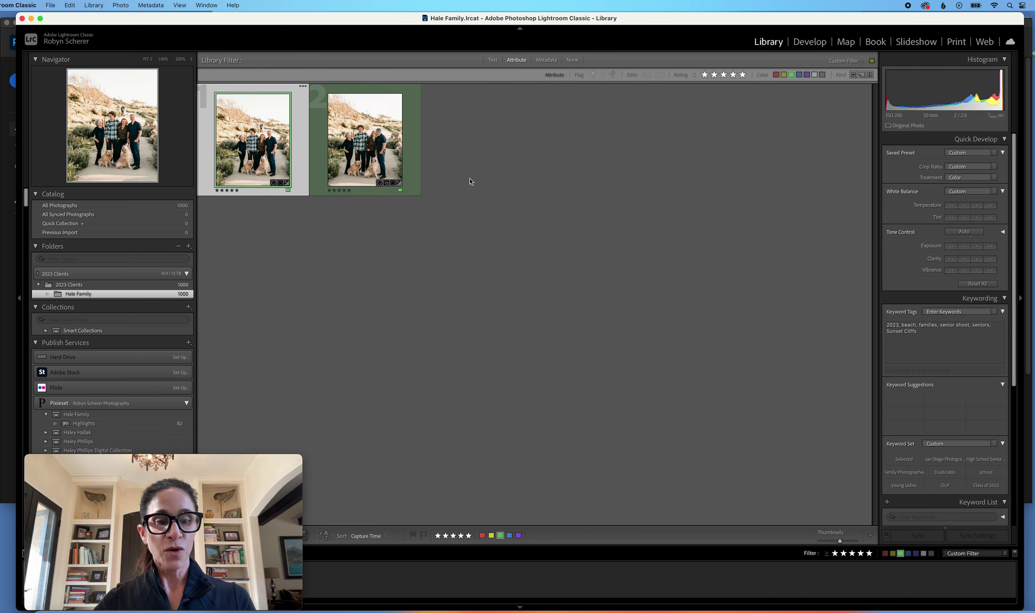
key(super+a)
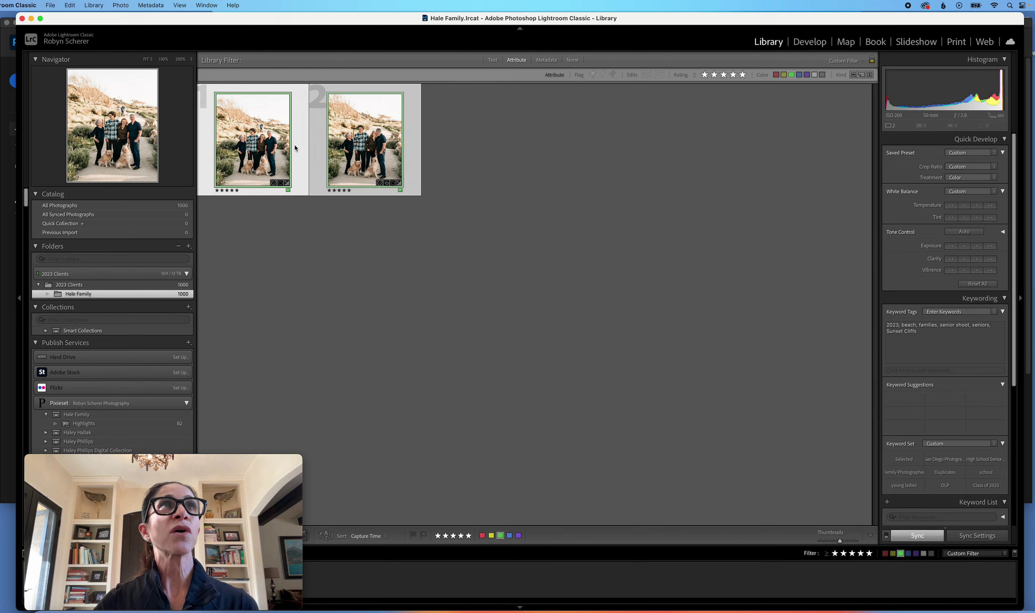
click(121, 5)
mouse_move(189, 93)
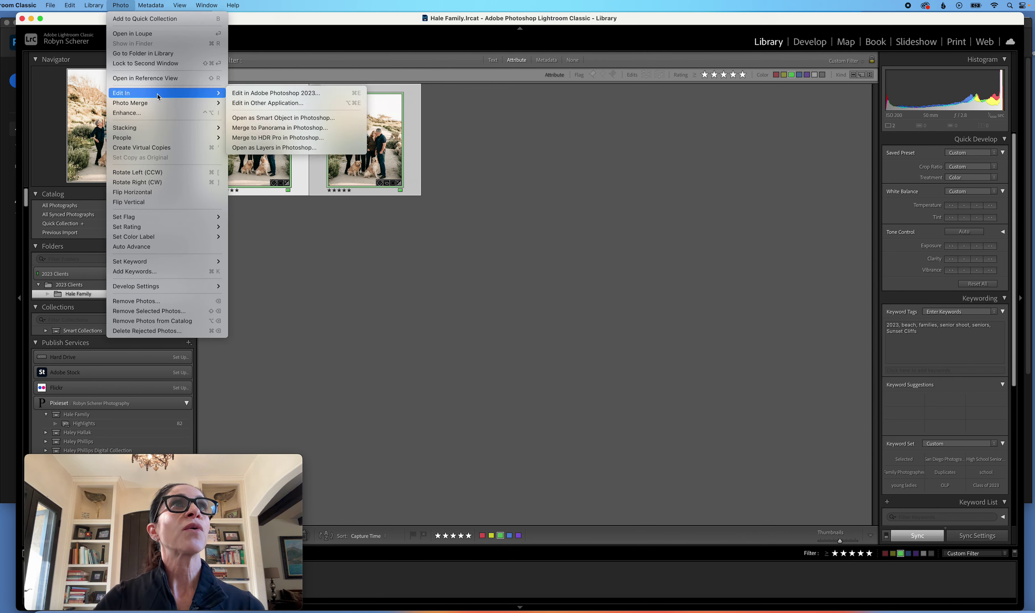
click(285, 96)
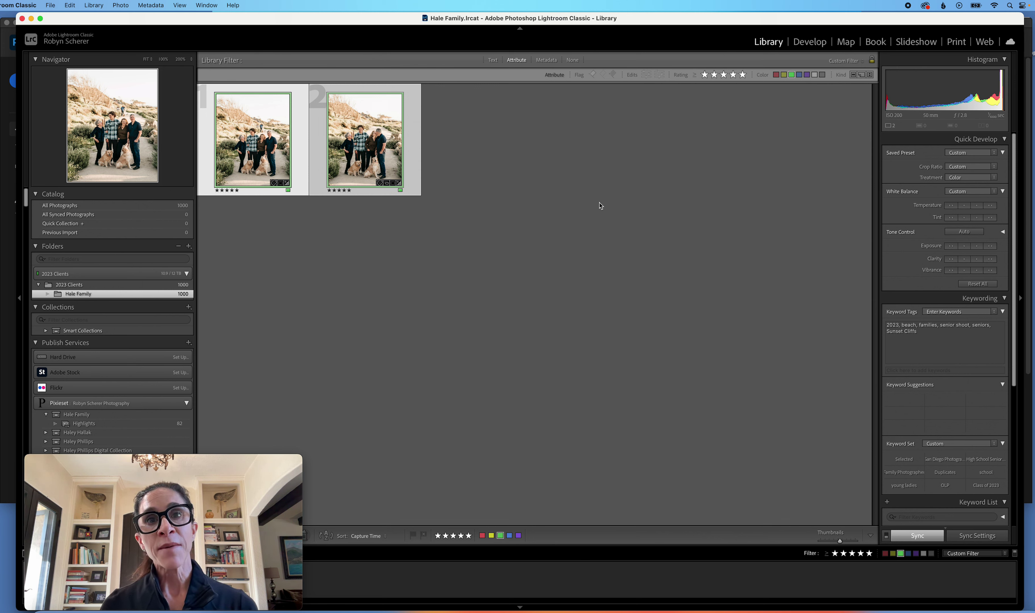
key(super+Tab)
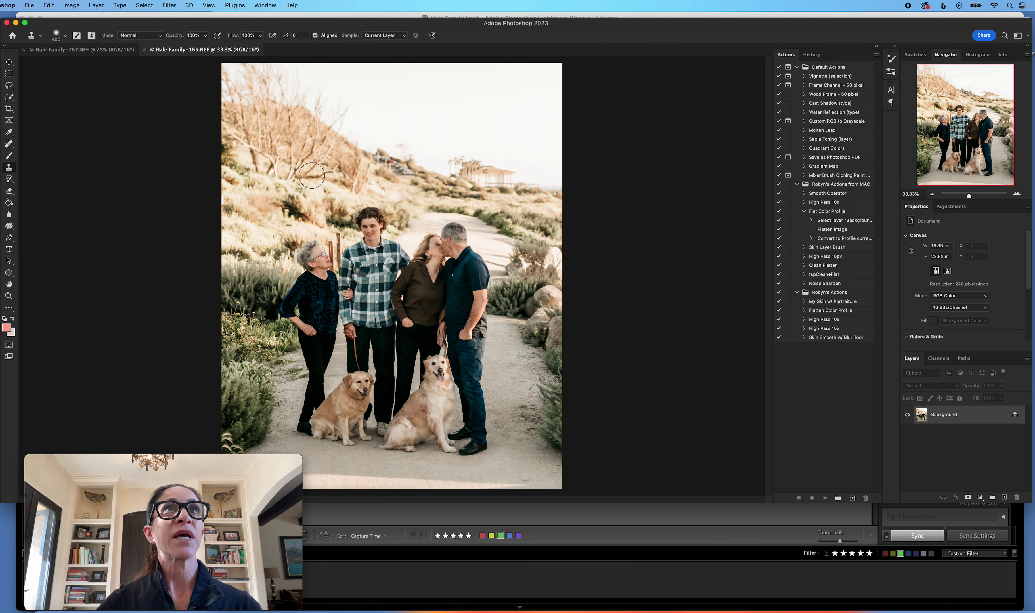
Compare the two open photos, enlarge the -787.NEF photo to 100% on the people, and activate the Lasso Tool.
click(113, 53)
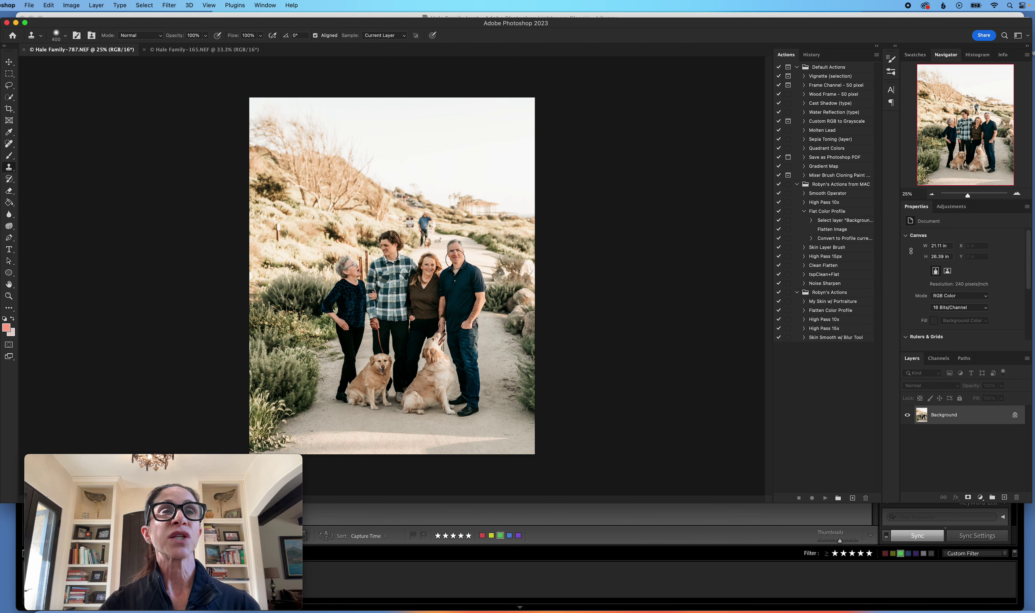
click(213, 51)
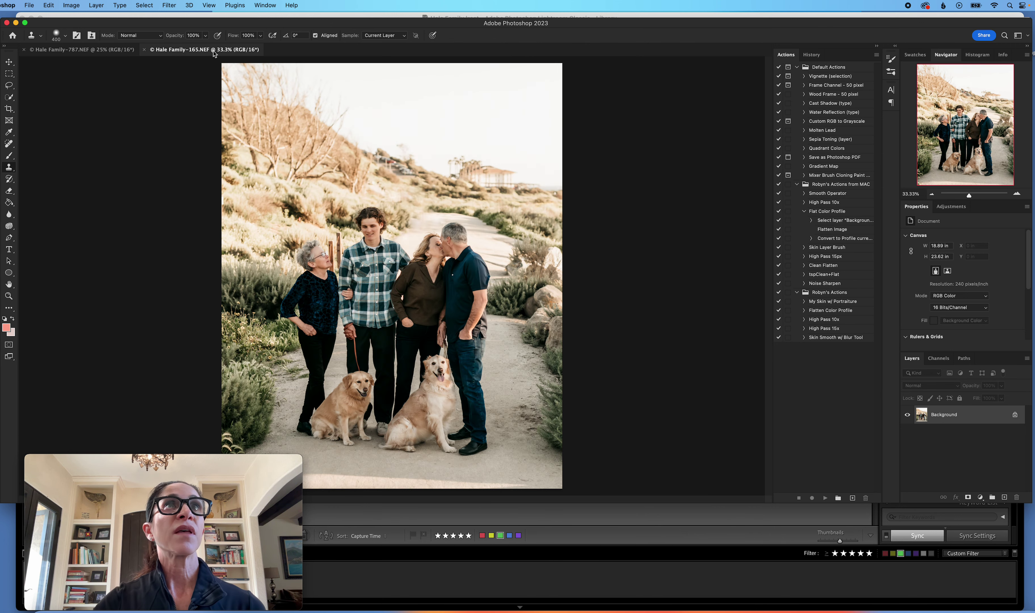
click(120, 53)
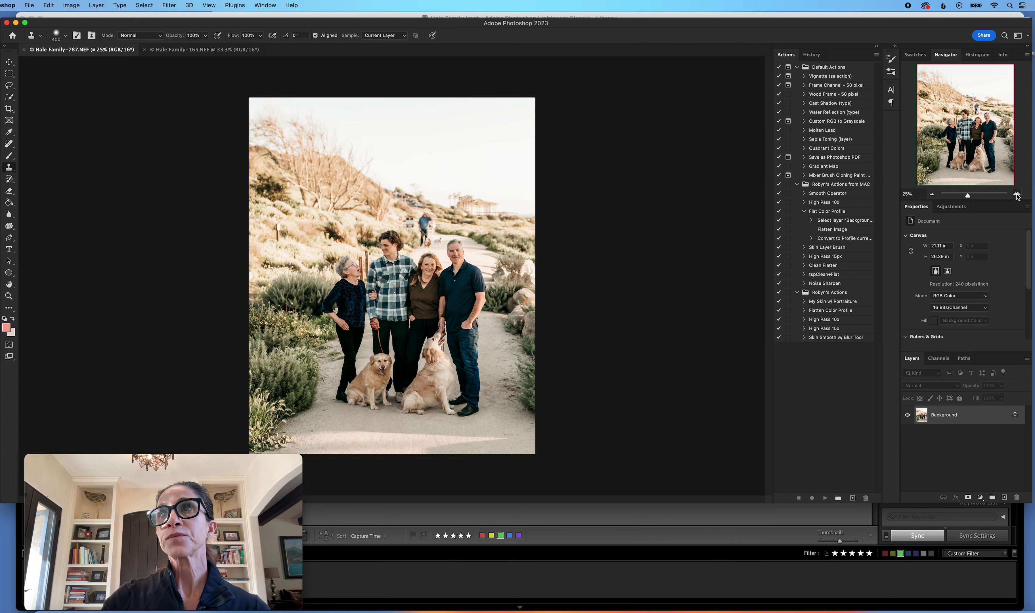
click(1017, 194)
click(1017, 195)
click(1016, 195)
click(1017, 195)
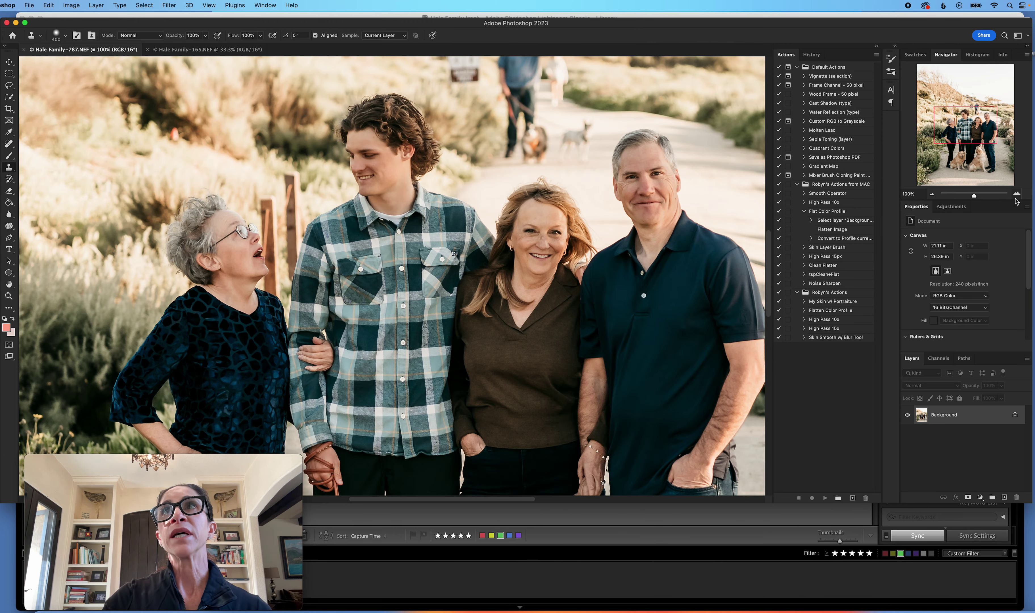
click(9, 85)
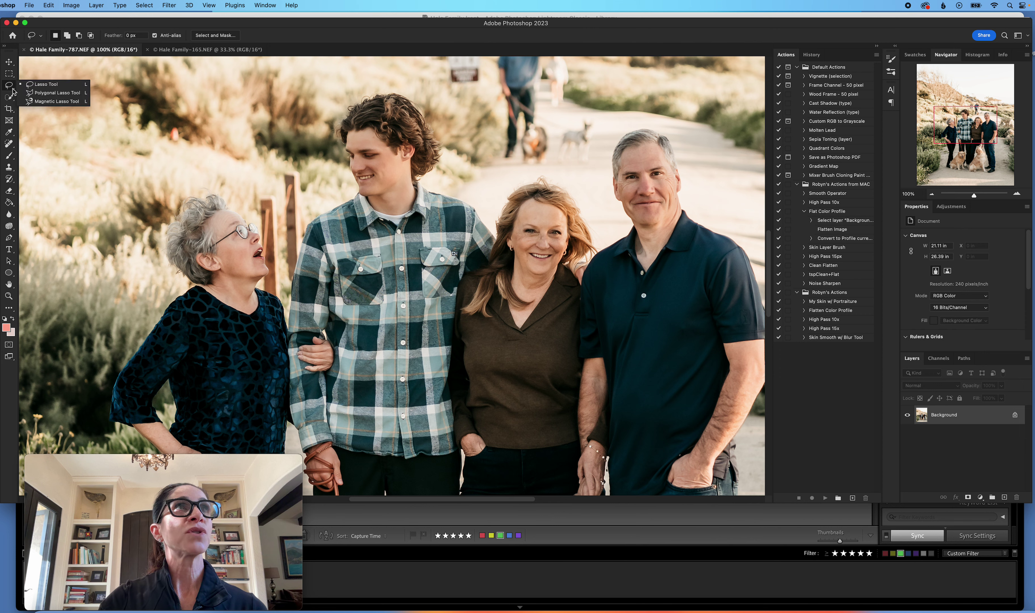
click(41, 87)
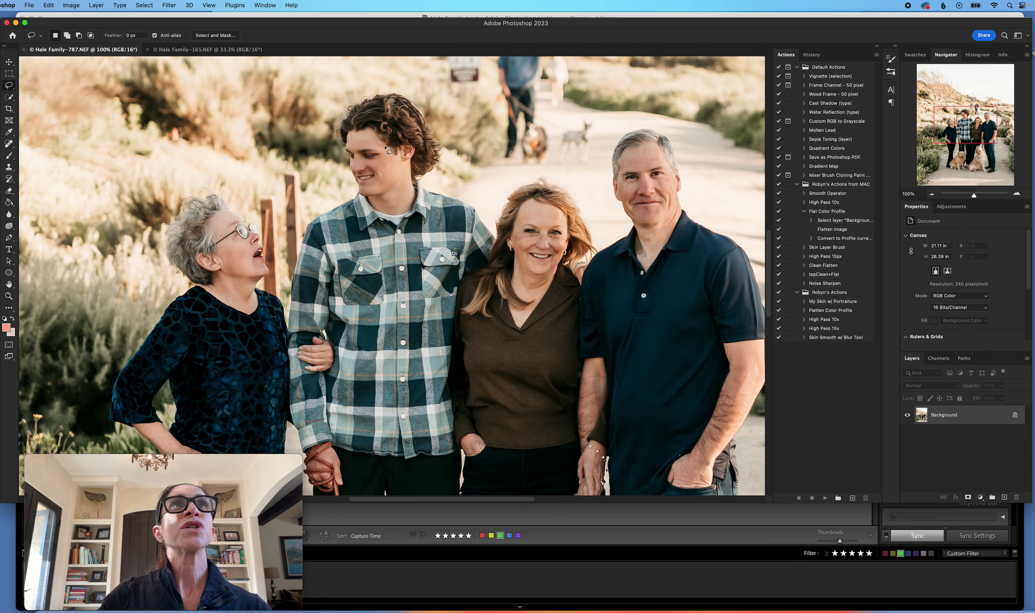
drag(390, 151, 363, 142)
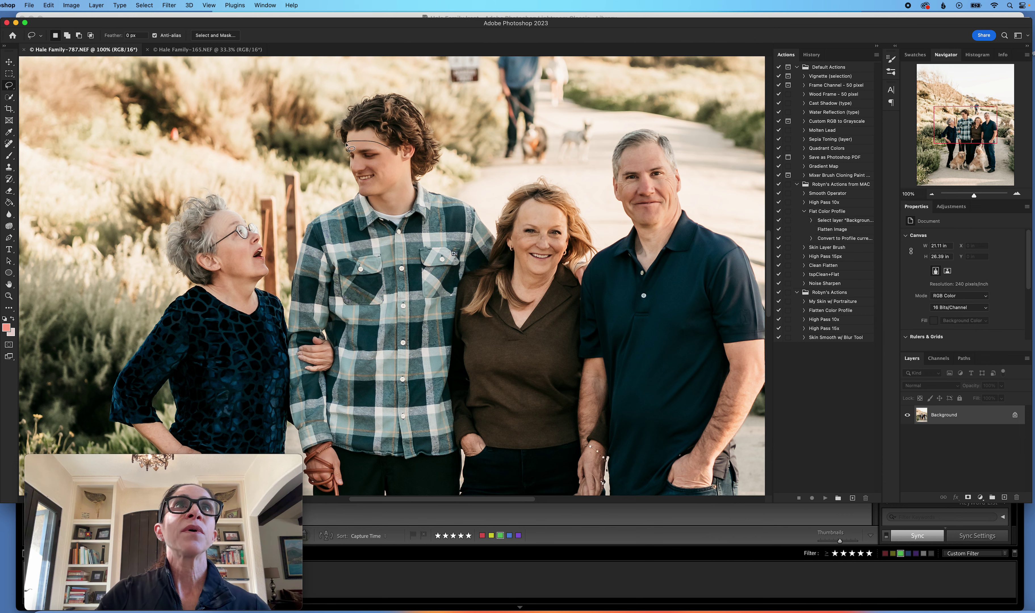
mouse_move(349, 154)
mouse_down()
mouse_move(375, 201)
mouse_move(399, 179)
mouse_move(389, 150)
mouse_up()
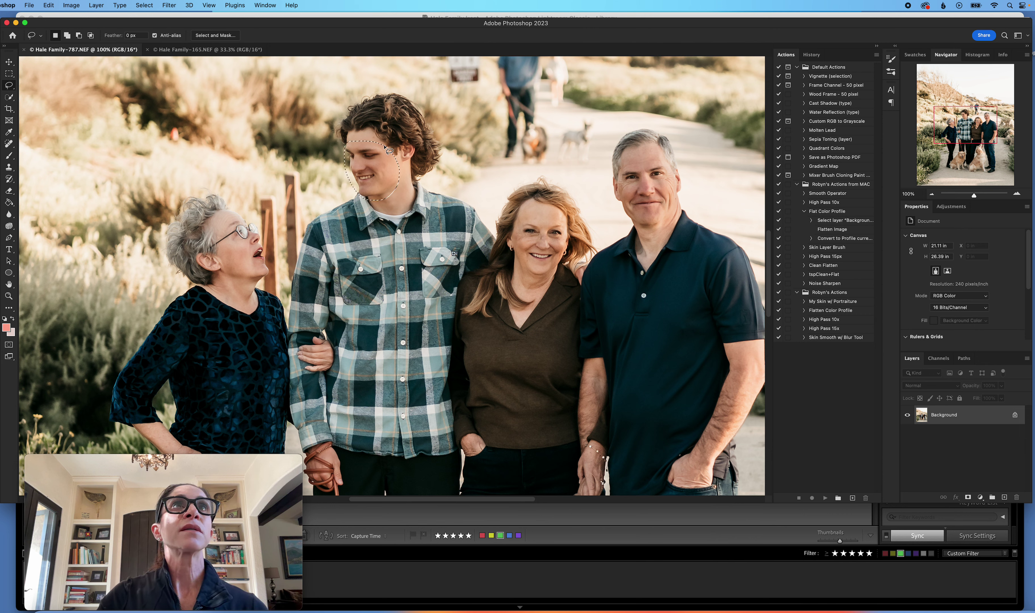
click(145, 5)
click(152, 26)
click(179, 50)
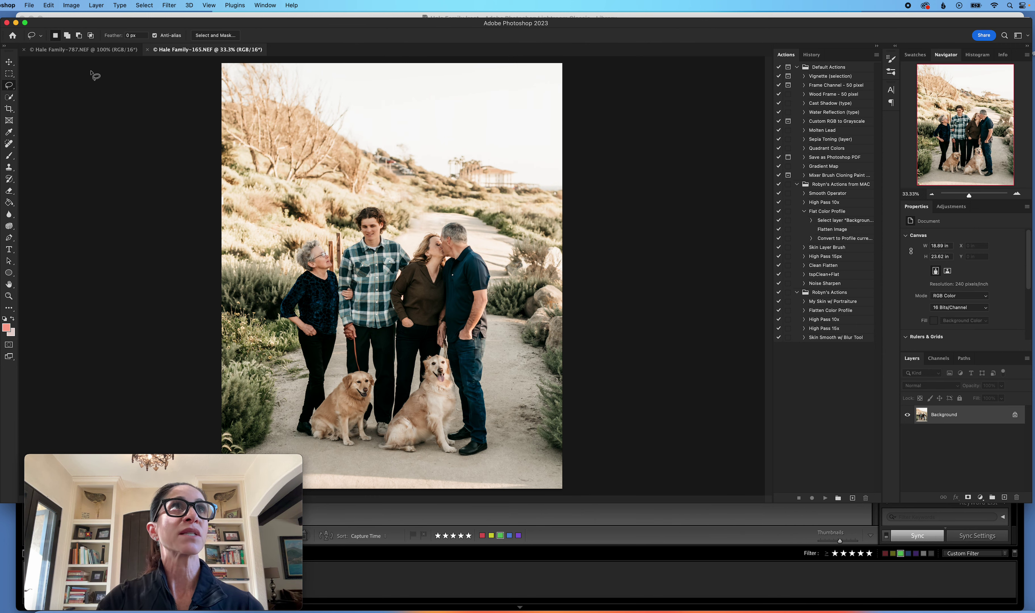
click(100, 51)
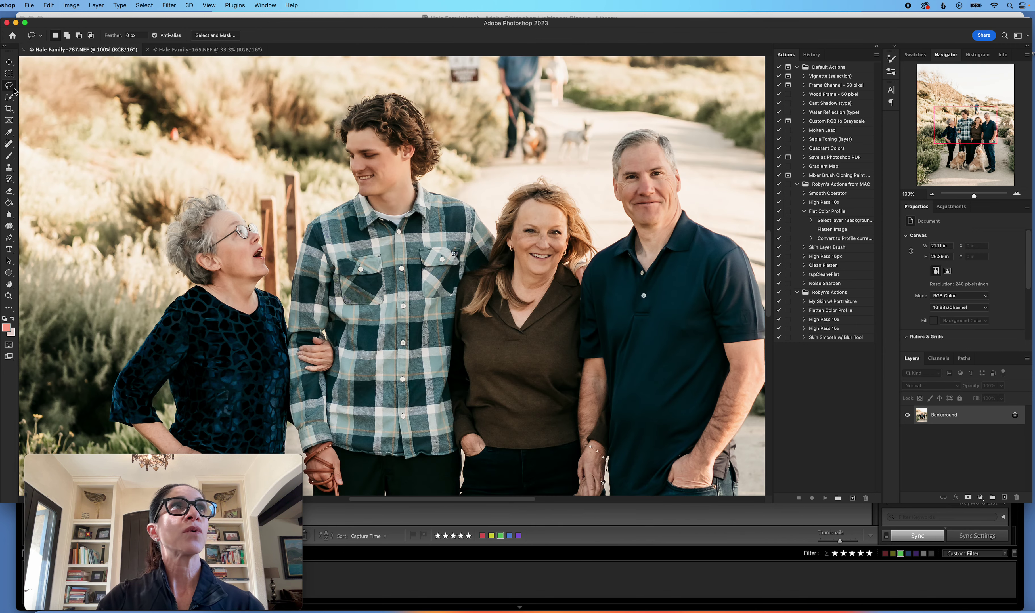
Lasso loosely around the young man's whole head, including his hair, in the -787.NEF photo and copy the selection.
mouse_move(427, 112)
mouse_down()
mouse_move(410, 96)
mouse_move(361, 93)
mouse_move(333, 108)
mouse_move(320, 137)
mouse_move(332, 170)
mouse_move(369, 199)
mouse_move(411, 193)
mouse_move(451, 157)
mouse_move(426, 110)
mouse_up()
click(49, 5)
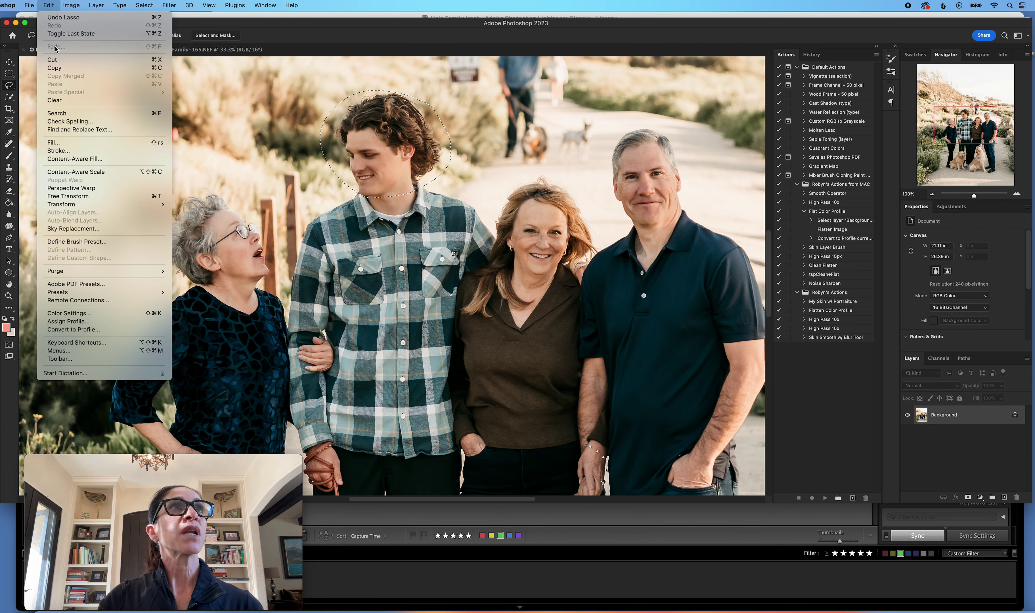
click(56, 68)
Paste the copied head into the -165.NEF photo as a new layer and activate the Move tool.
click(165, 50)
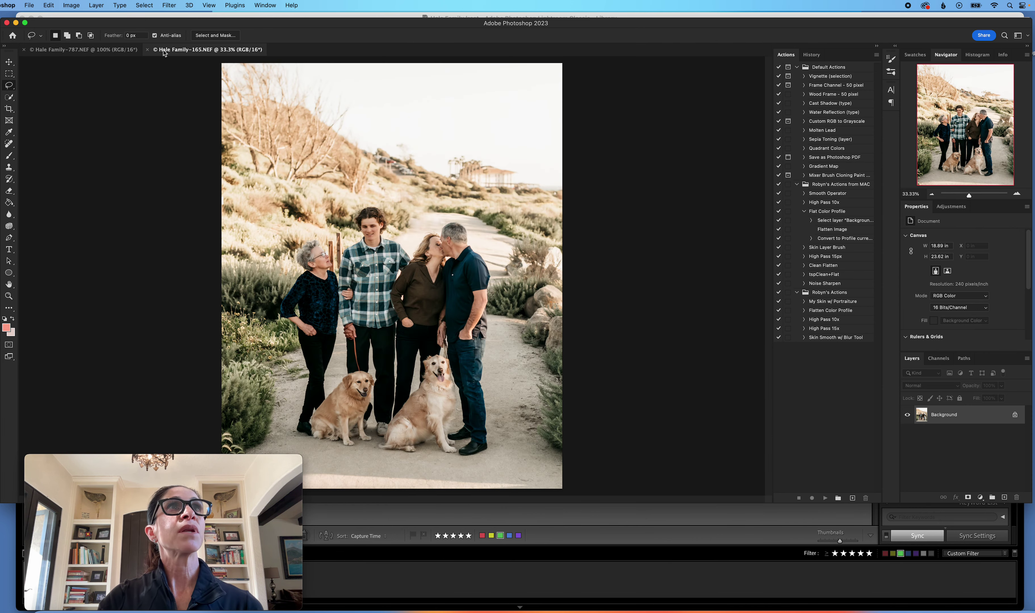
click(48, 5)
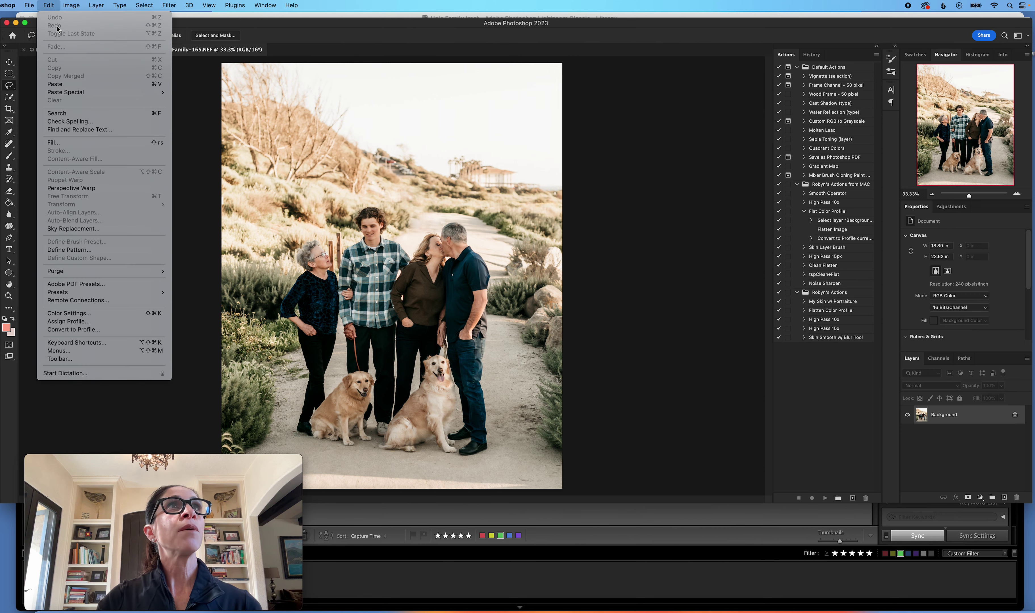
click(63, 85)
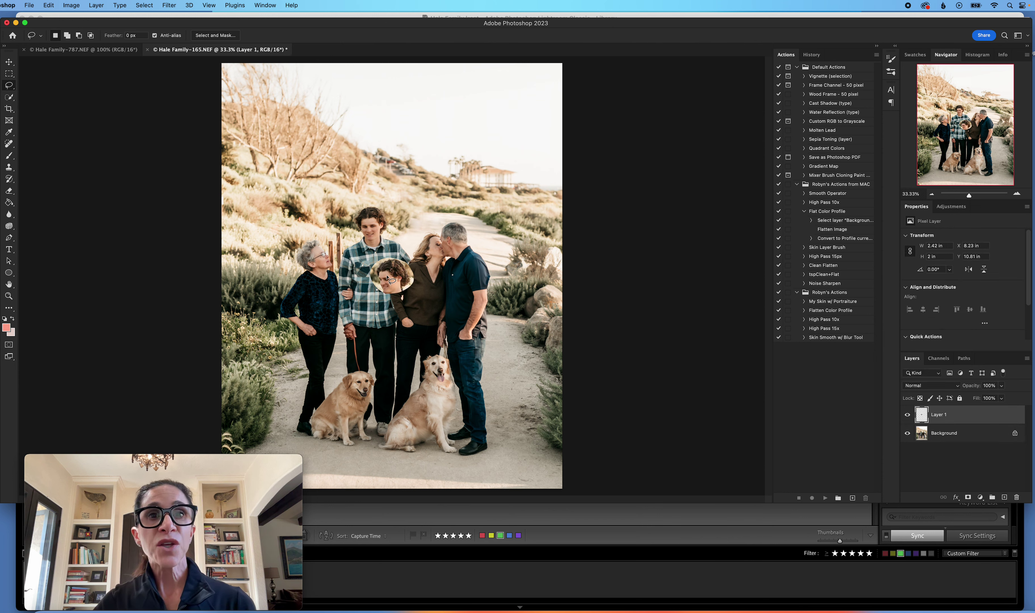
click(10, 63)
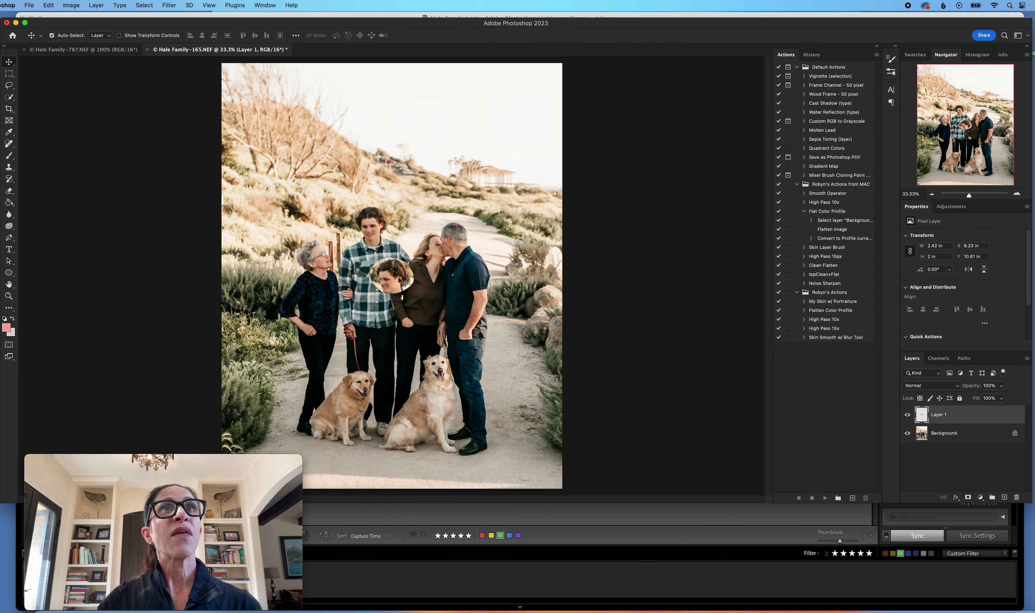
Move the pasted head onto the young man's head and refine its placement over his face and collar at 200% zoom.
drag(400, 275, 375, 218)
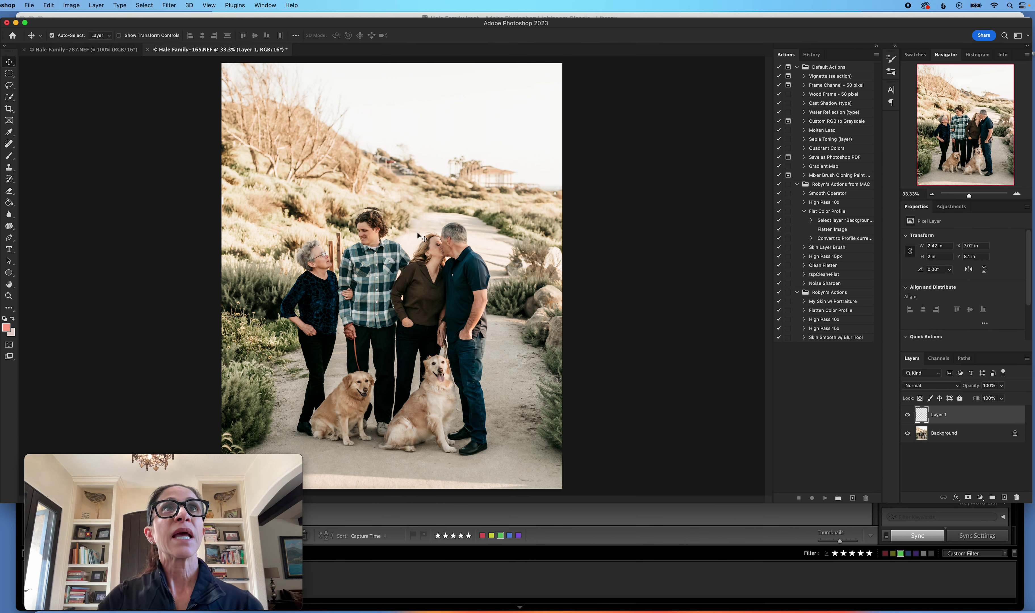
click(1017, 194)
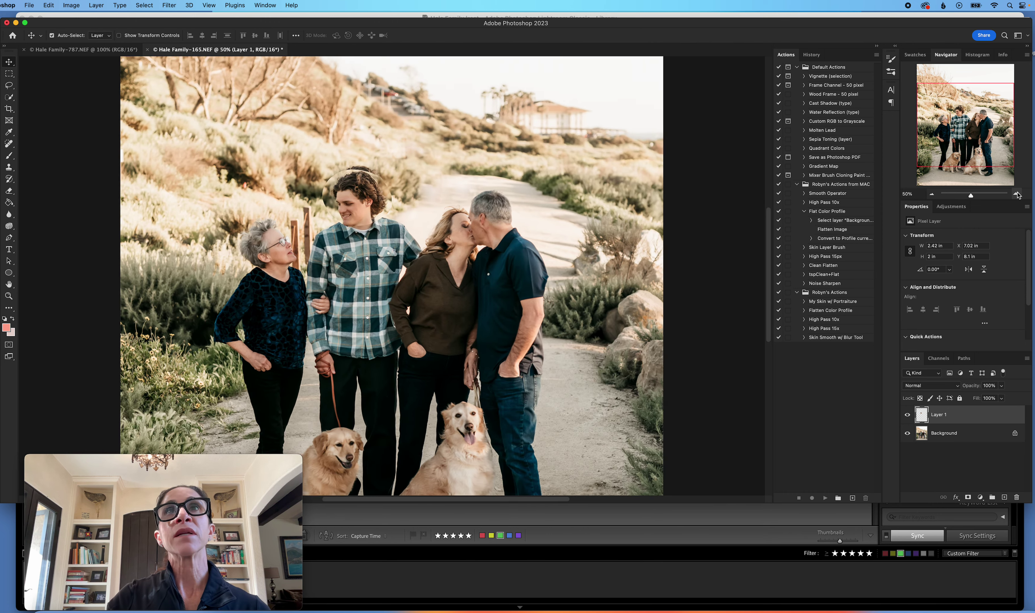
click(1017, 194)
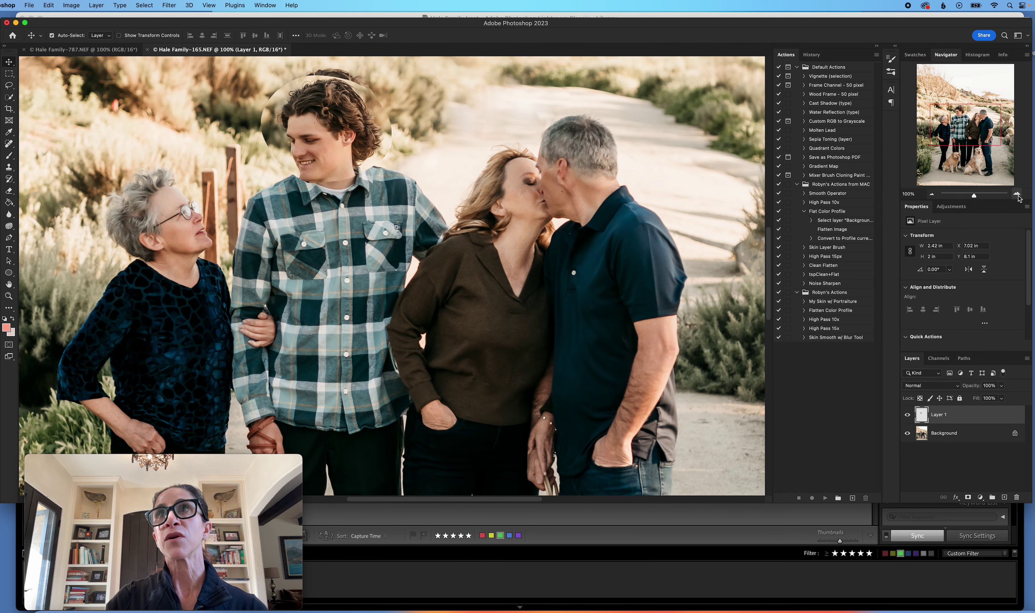
click(1017, 194)
drag(969, 131, 962, 119)
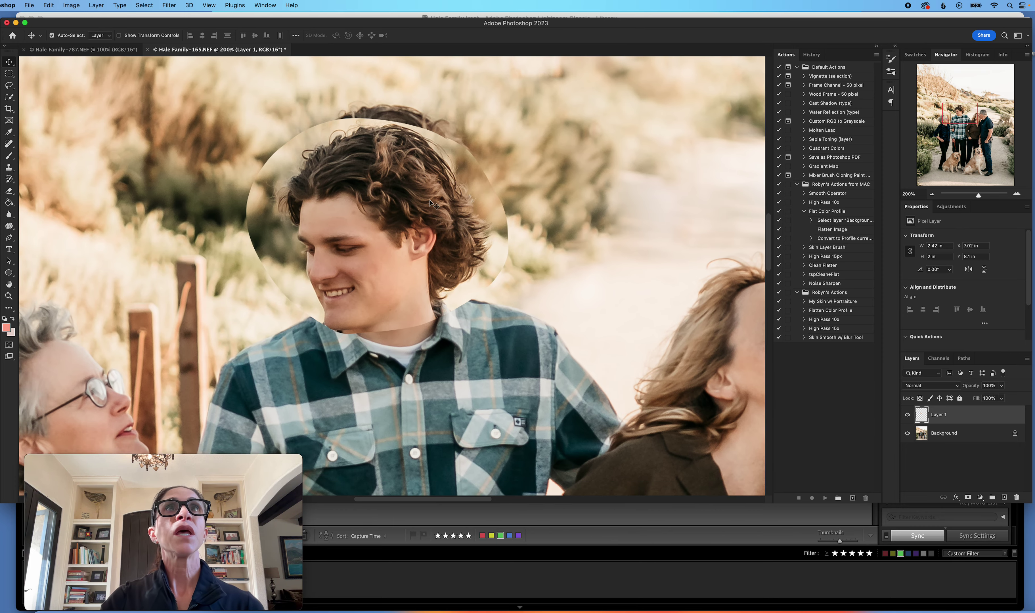
drag(430, 200, 403, 186)
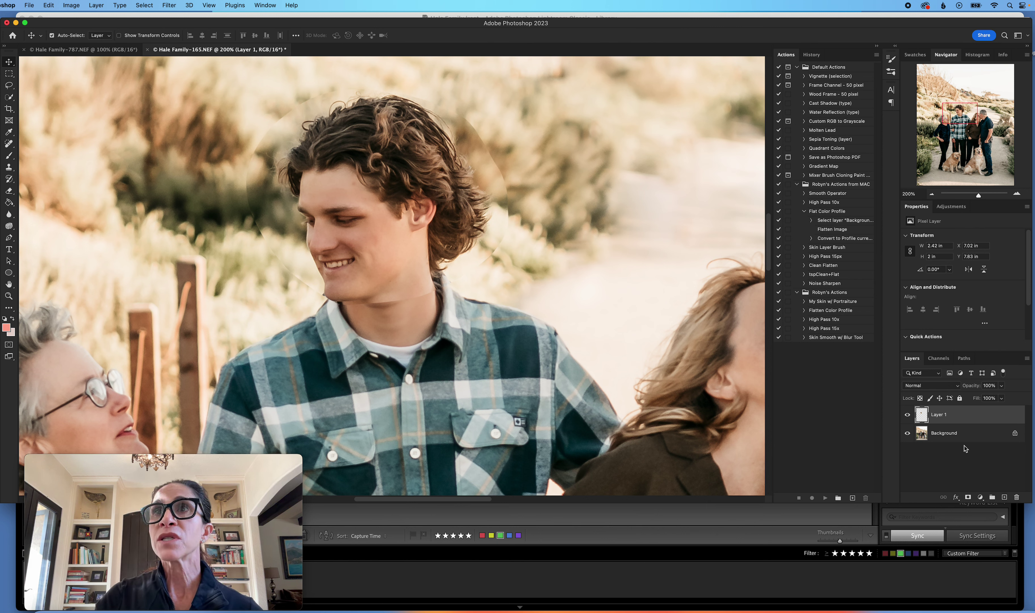
Lower the opacity of the pasted head layer to 60% so both heads can be compared.
click(1002, 387)
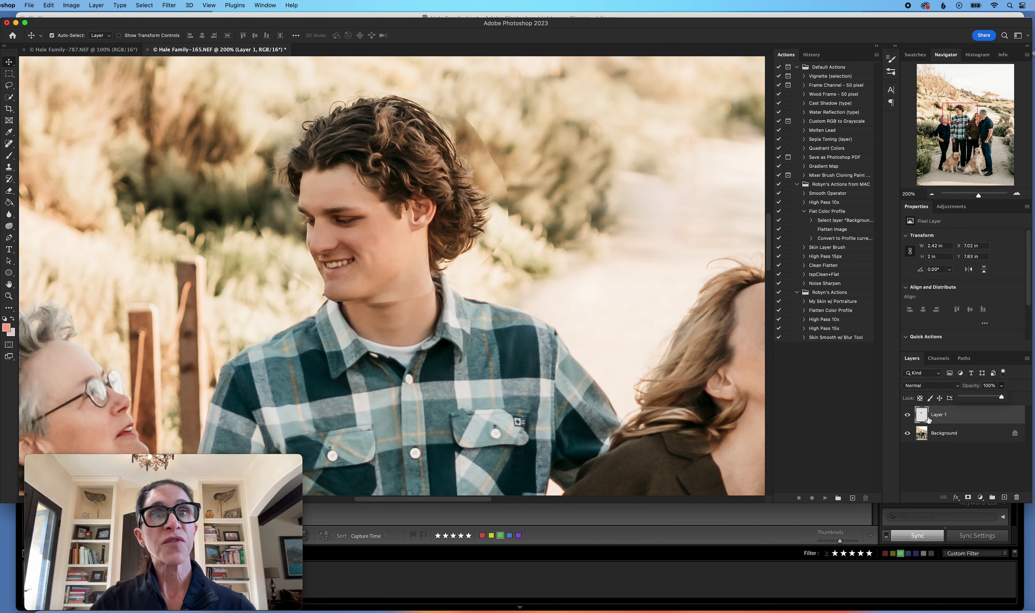
drag(1002, 400, 963, 399)
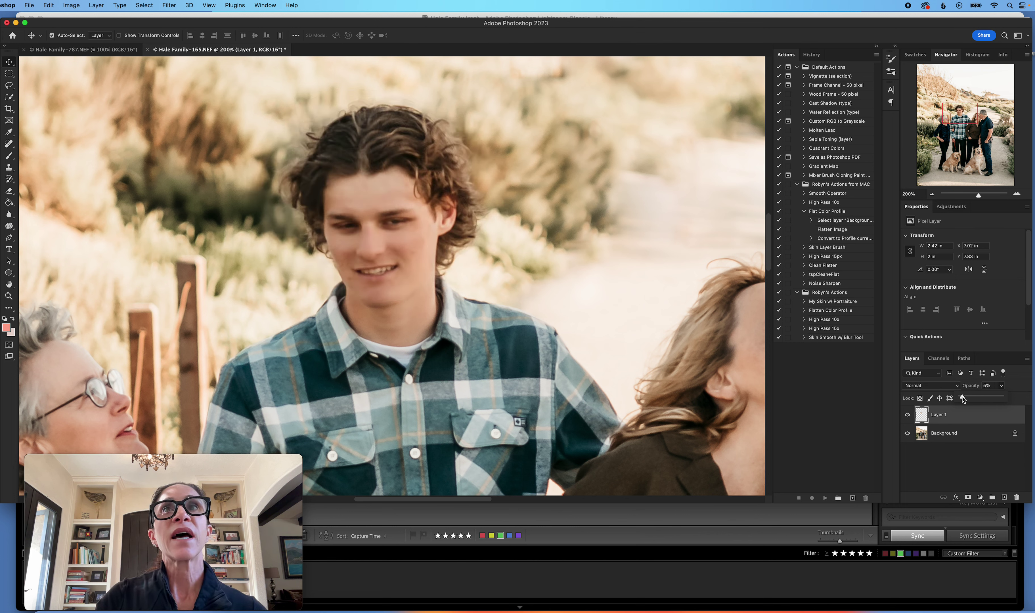
drag(963, 399, 986, 399)
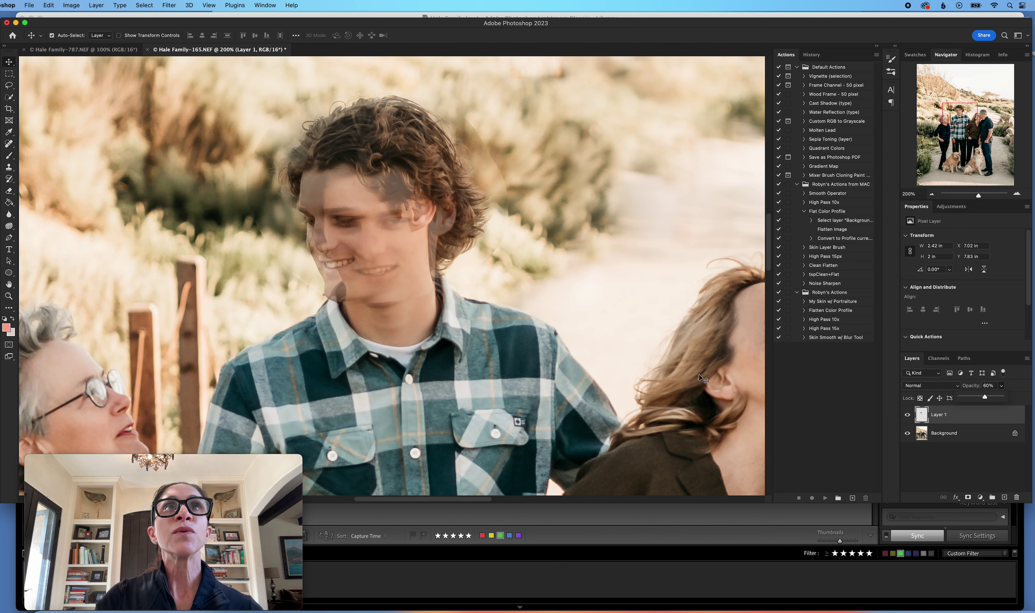
click(414, 236)
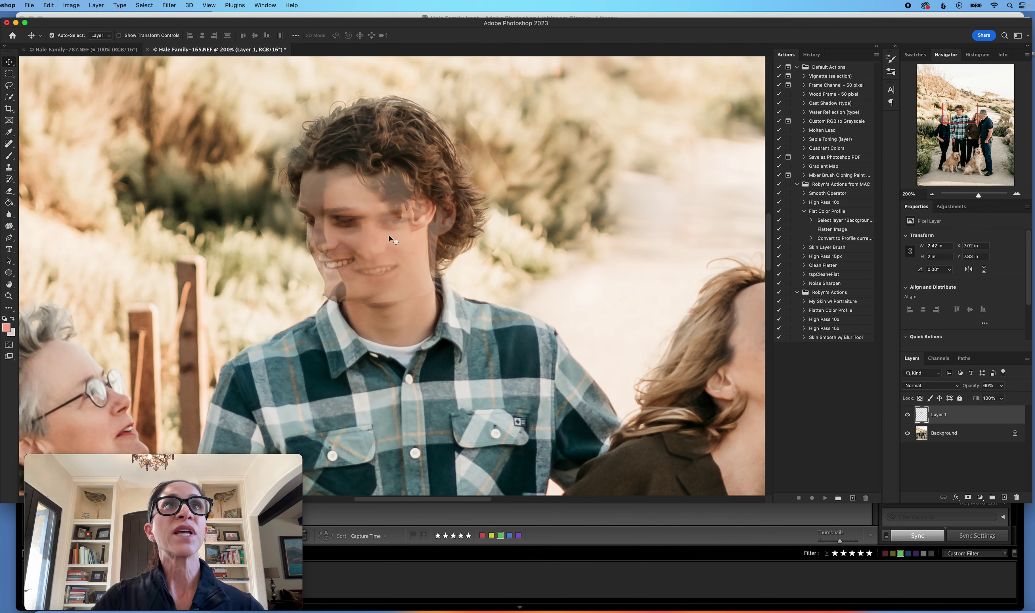
Nudge the semi-transparent head down and right over the original, to X 7.1 in and Y 7.9 in.
key(Down)
key(Down)
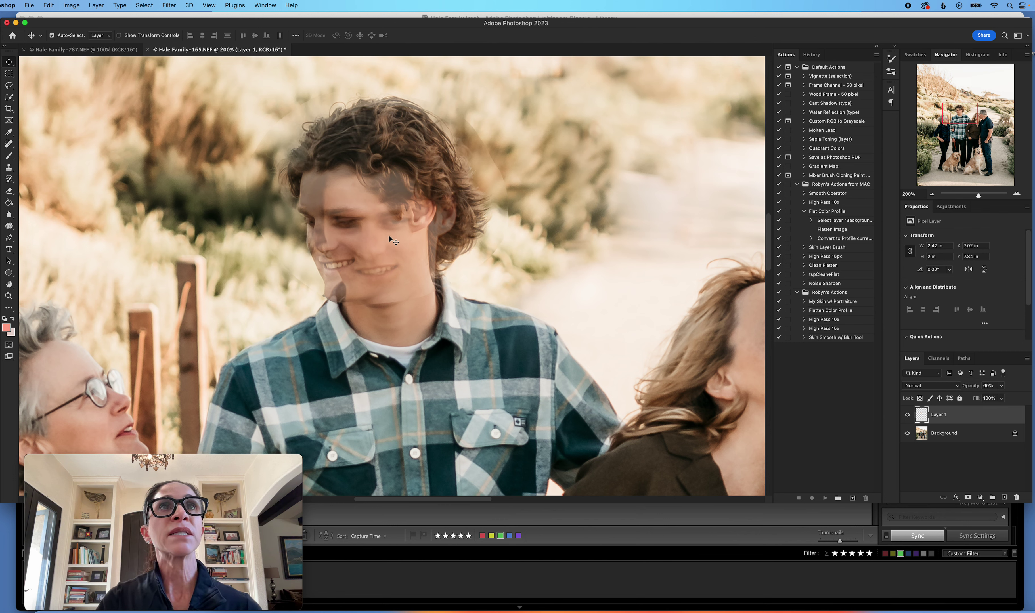
key(Down)
key(Down)
key(Down)
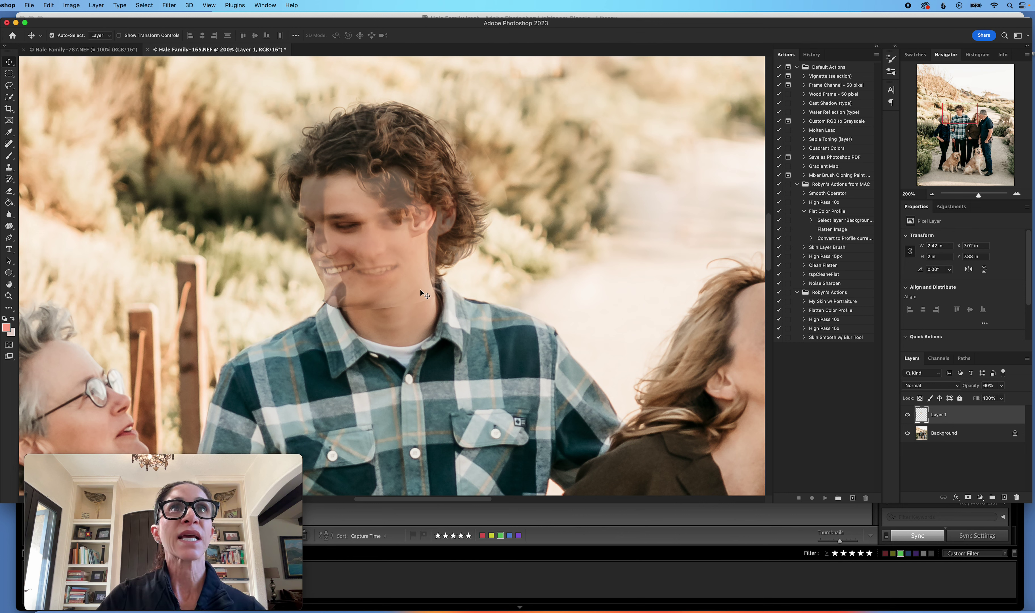
key(Down)
key(Down)
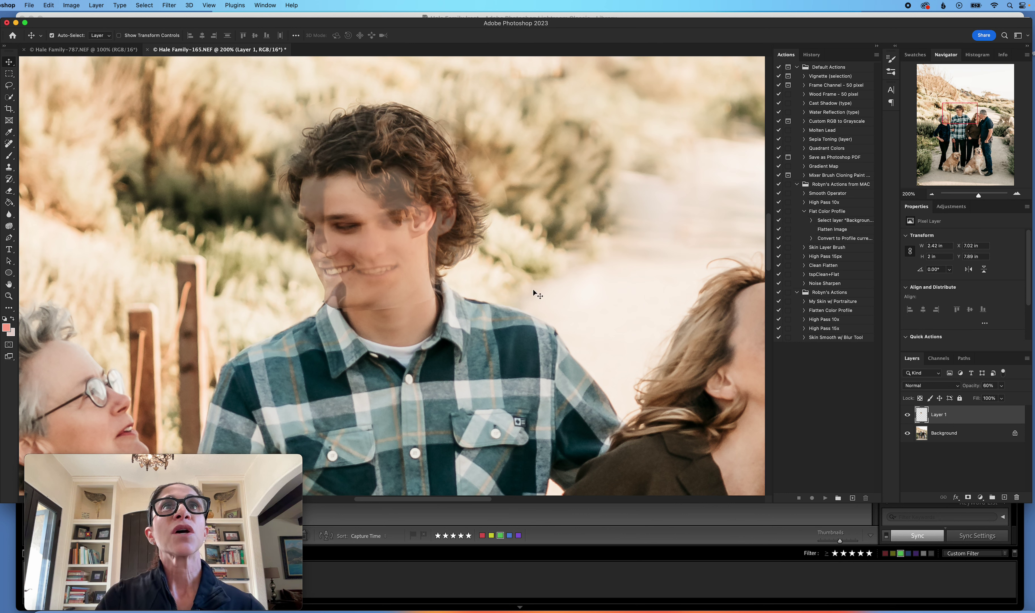
key(Right)
key(Right)
key(Right)
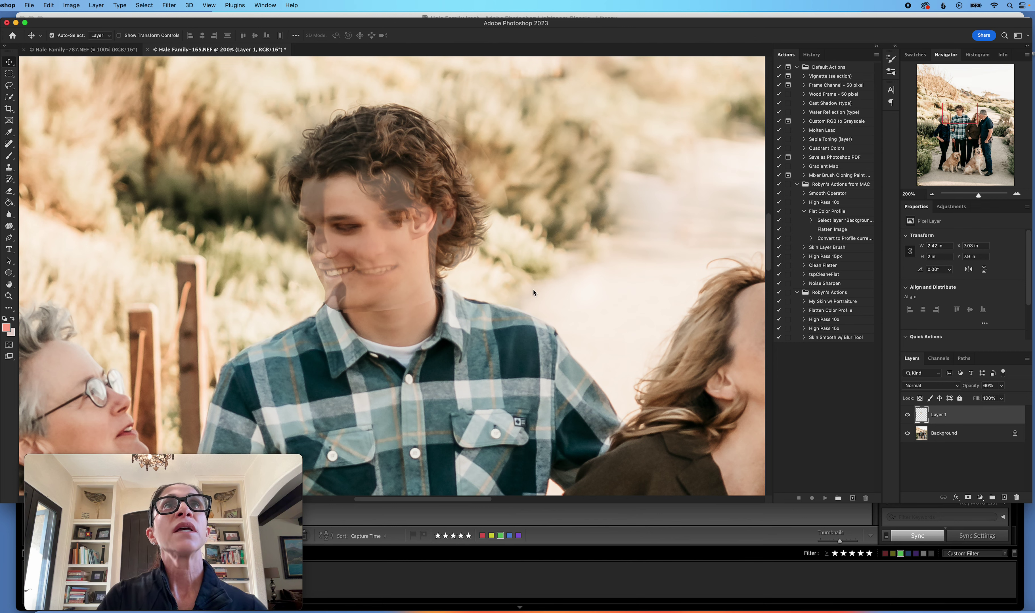
key(Right)
key(Right)
key(Right)
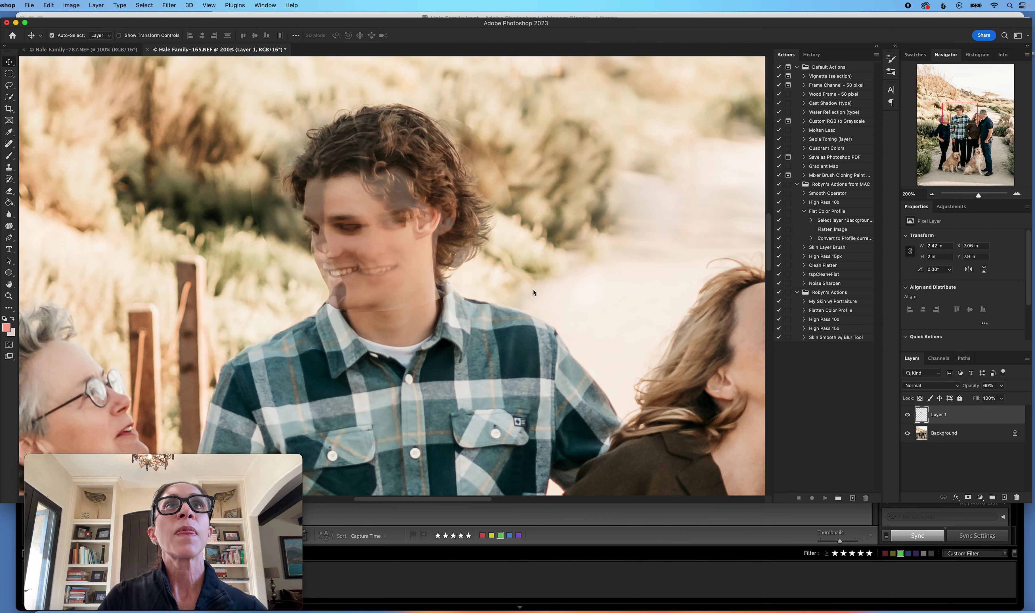
key(Right)
key(Right)
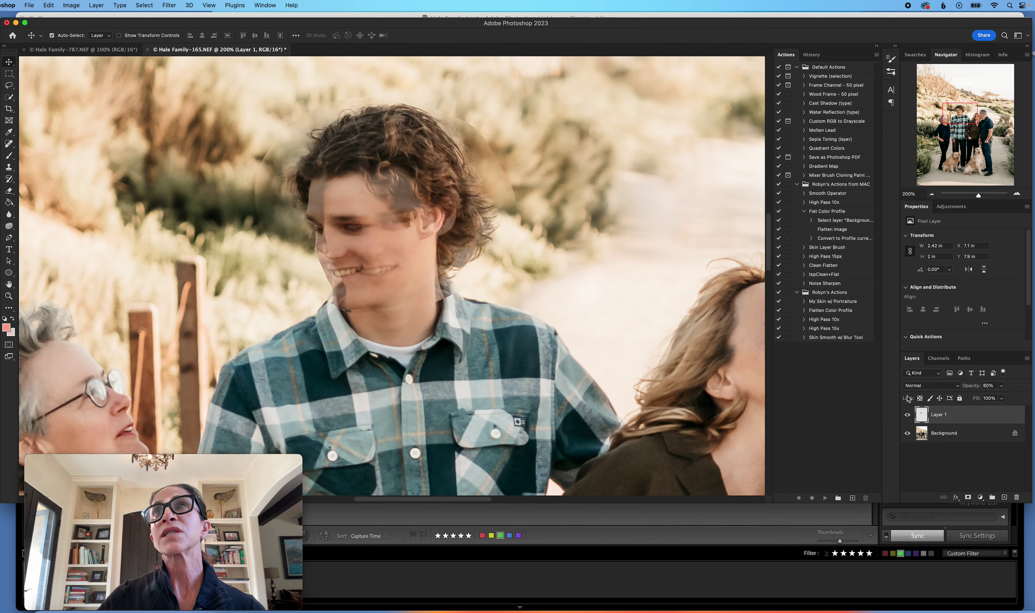
Restore the opacity of the pasted head layer to 100%.
click(1002, 386)
drag(1002, 402, 1023, 399)
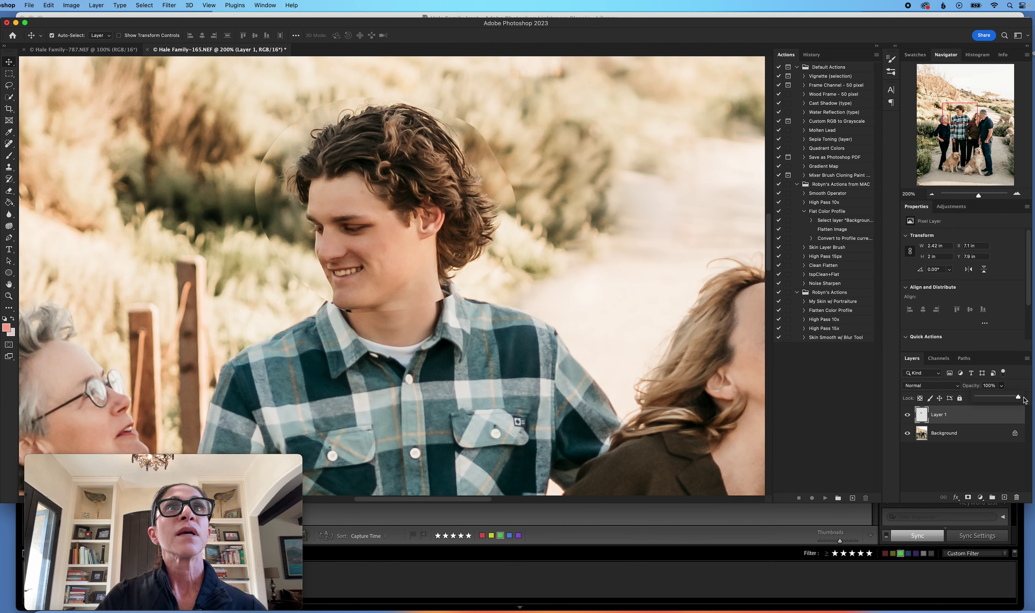
click(437, 269)
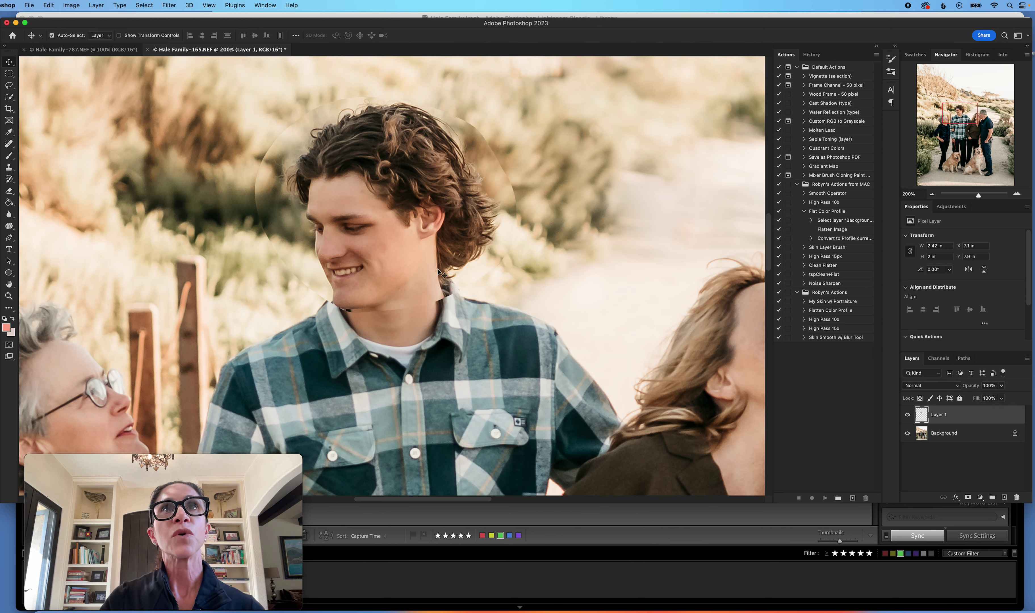
Nudge the pasted head slightly up and left to X 7.04 in and Y 7.89 in, lining the neck up with the collar.
key(Up)
key(Up)
key(Up)
key(Up)
key(Left)
key(Left)
key(Left)
key(Left)
key(Left)
key(Left)
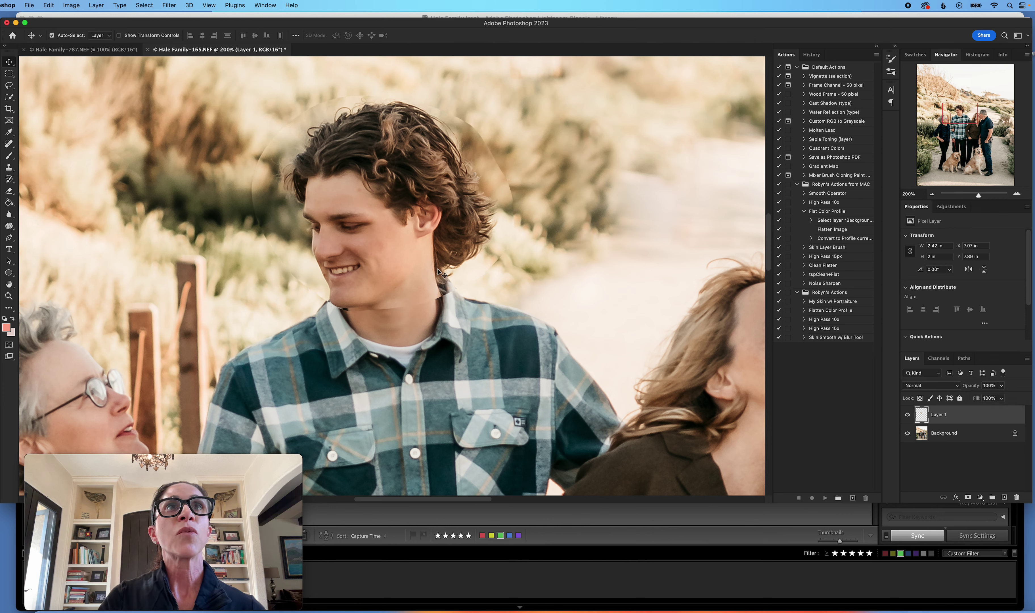
key(Left)
key(Left)
key(Left)
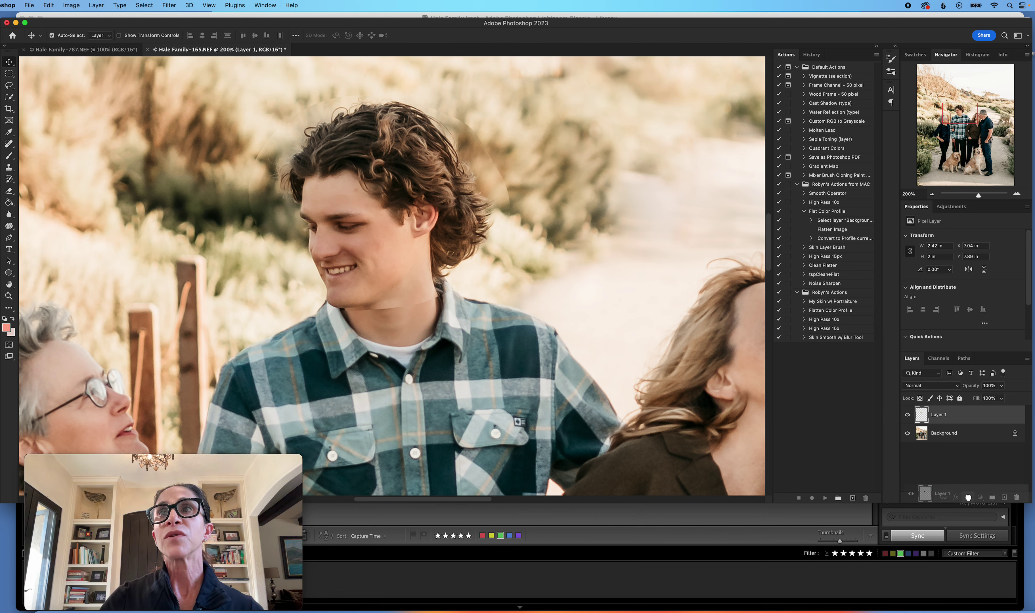
Add a layer mask to the pasted head layer, invert it to hide the head, and activate the Brush tool.
click(967, 497)
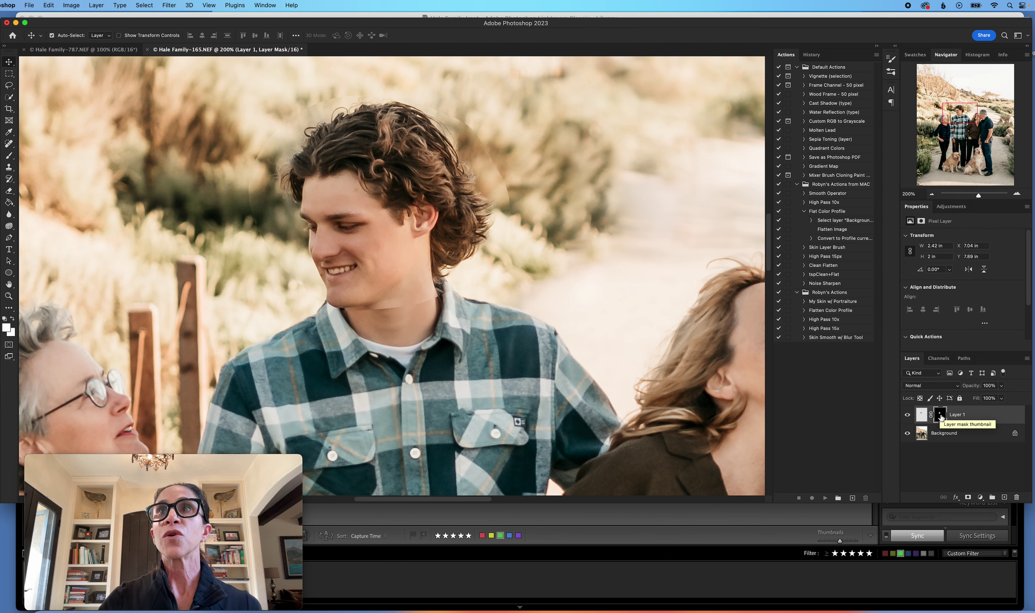
key(super+i)
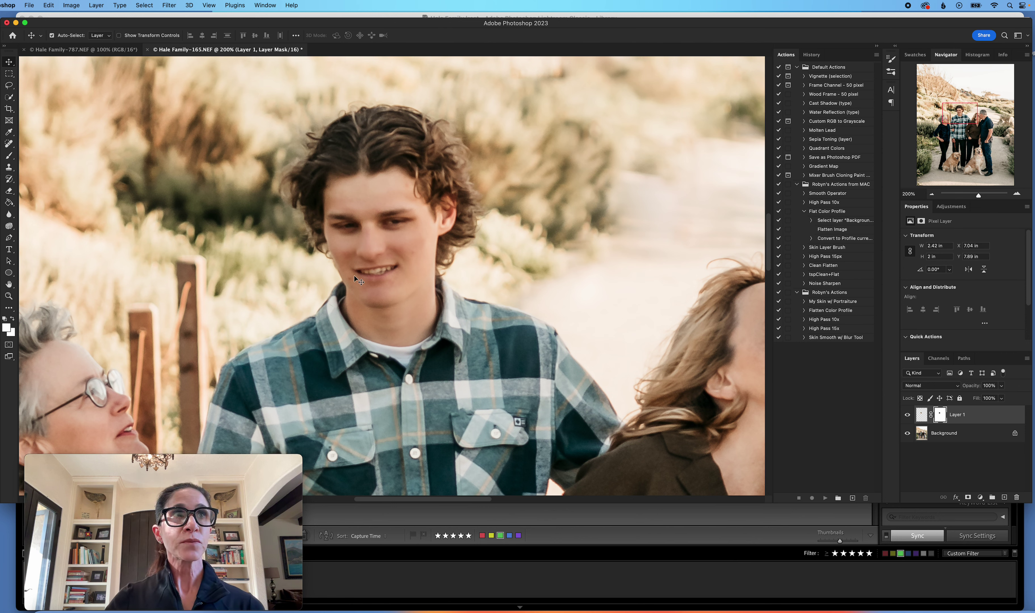
key(b)
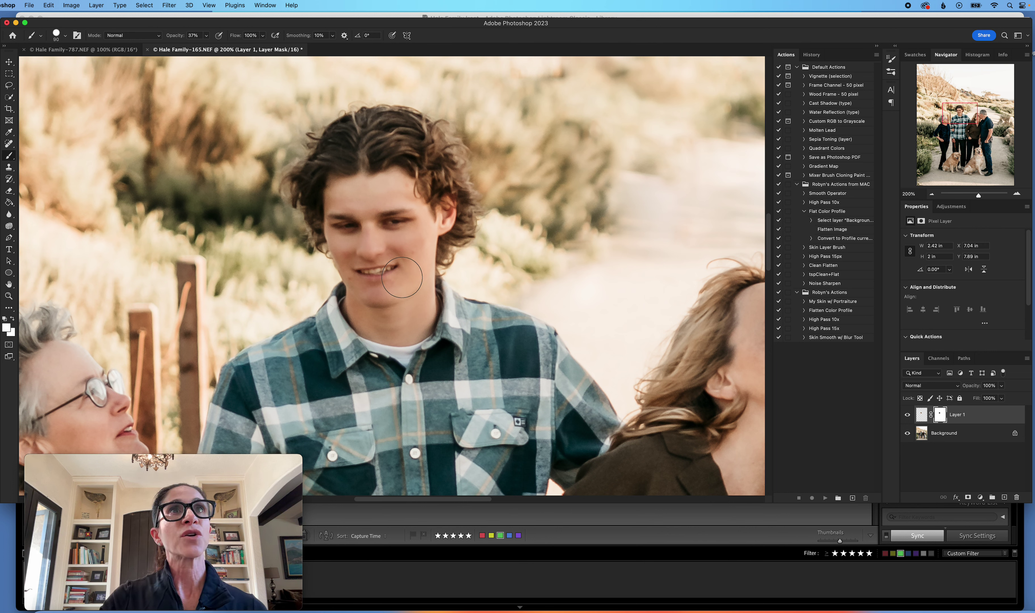
key(p)
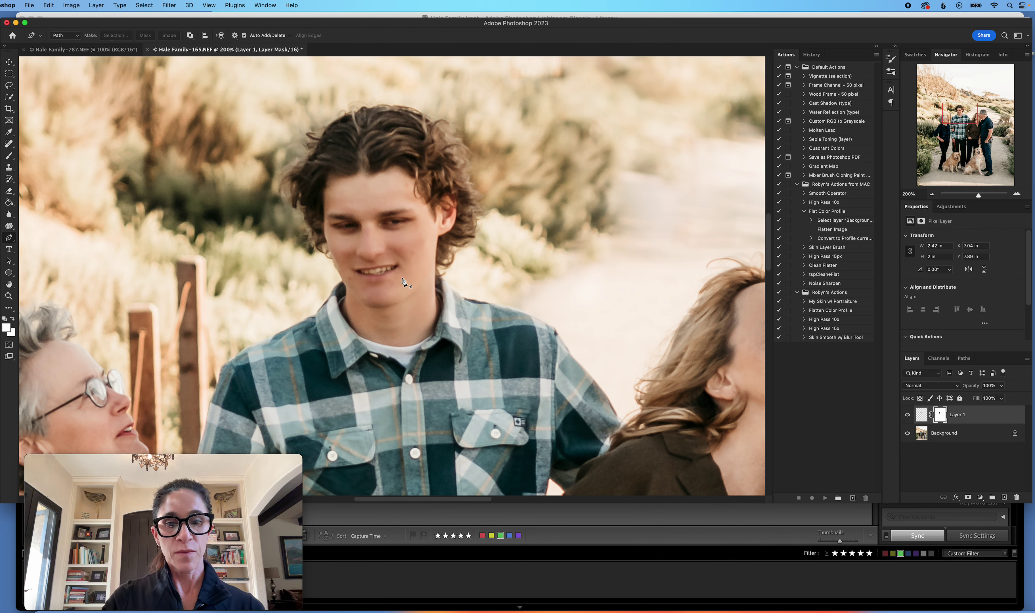
key(b)
Reveal the pasted head by painting white on the mask with a 175 px brush, raising the brush opacity to 100%.
key(bracketright)
key(bracketright)
key(bracketright)
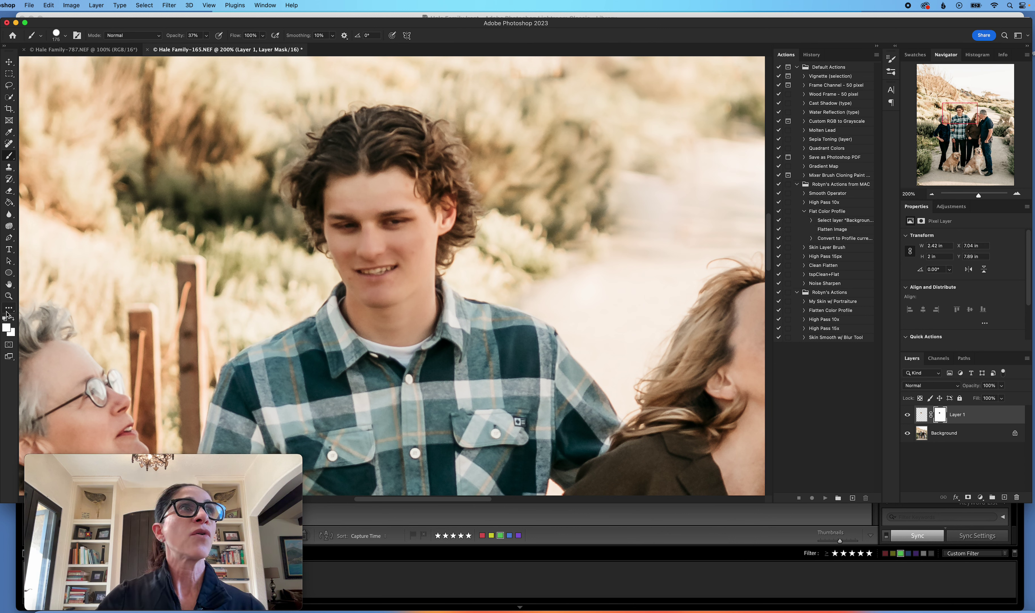
mouse_move(349, 269)
mouse_down()
mouse_move(419, 259)
mouse_move(363, 234)
mouse_move(327, 255)
mouse_move(339, 282)
mouse_move(398, 277)
mouse_move(451, 235)
mouse_up()
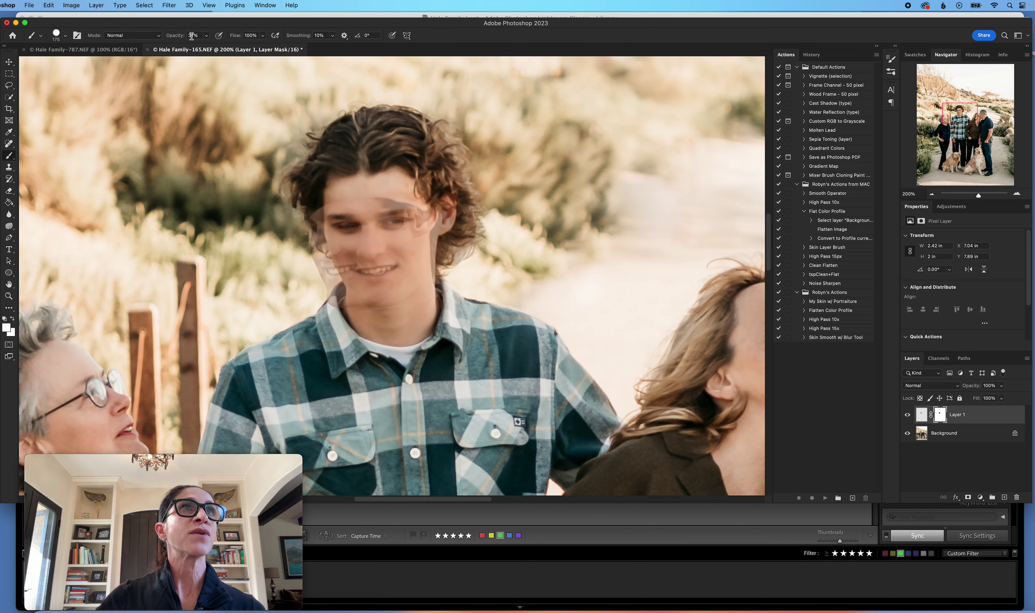
drag(207, 38, 232, 46)
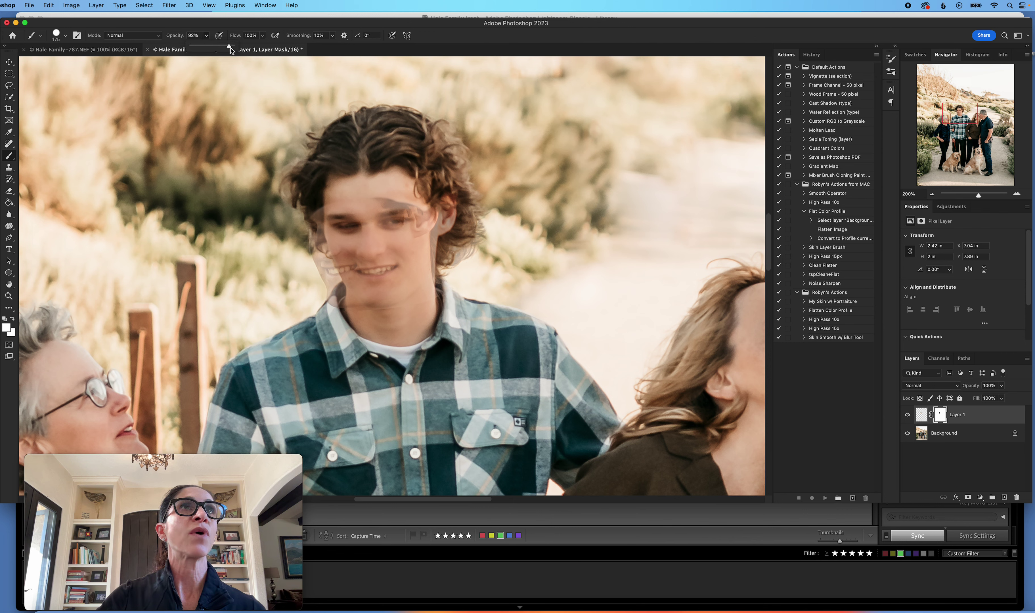
mouse_move(370, 189)
mouse_down()
mouse_move(346, 249)
mouse_move(416, 267)
mouse_move(432, 251)
mouse_move(363, 274)
mouse_move(375, 288)
mouse_move(409, 278)
mouse_move(444, 242)
mouse_move(447, 172)
mouse_move(425, 131)
mouse_move(348, 132)
mouse_move(314, 157)
mouse_move(297, 191)
mouse_move(320, 277)
mouse_up()
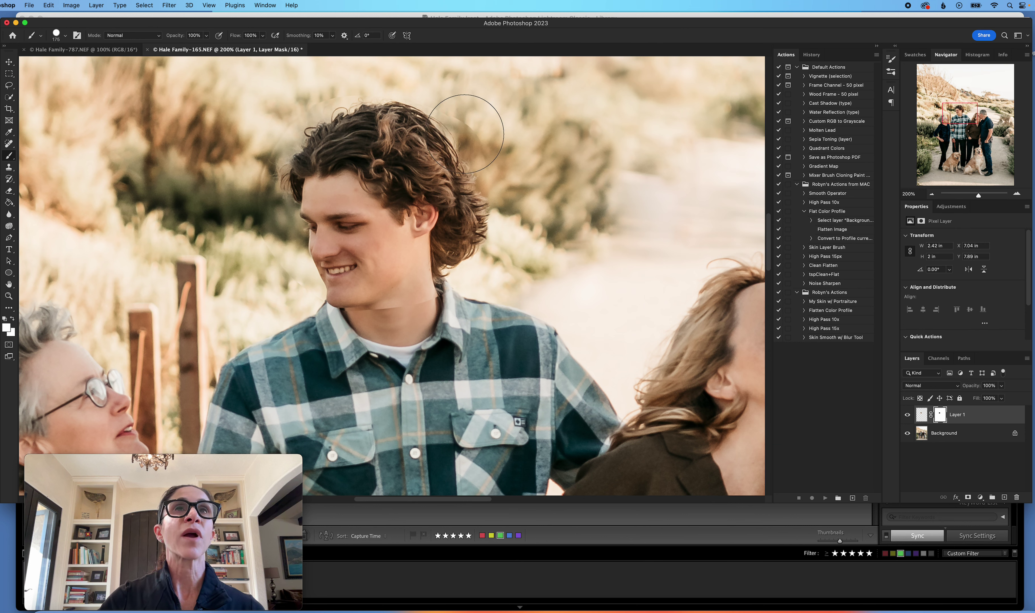
Reduce the brush to 60 px and paint black on the mask along the background edge beside the front of the hair.
key(bracketleft)
key(bracketleft)
key(bracketleft)
key(bracketleft)
key(bracketleft)
key(bracketleft)
key(bracketleft)
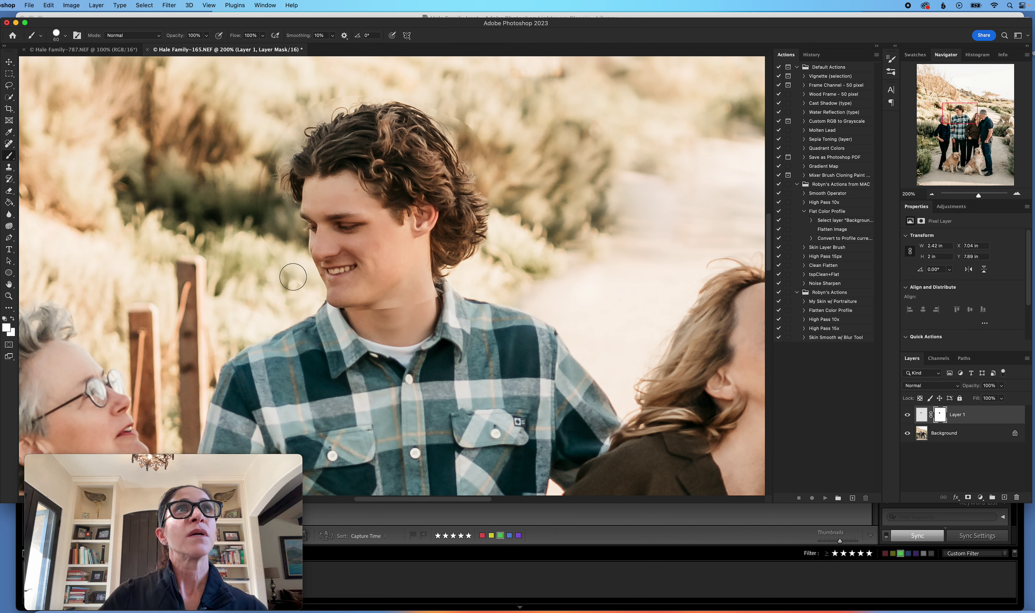
click(13, 319)
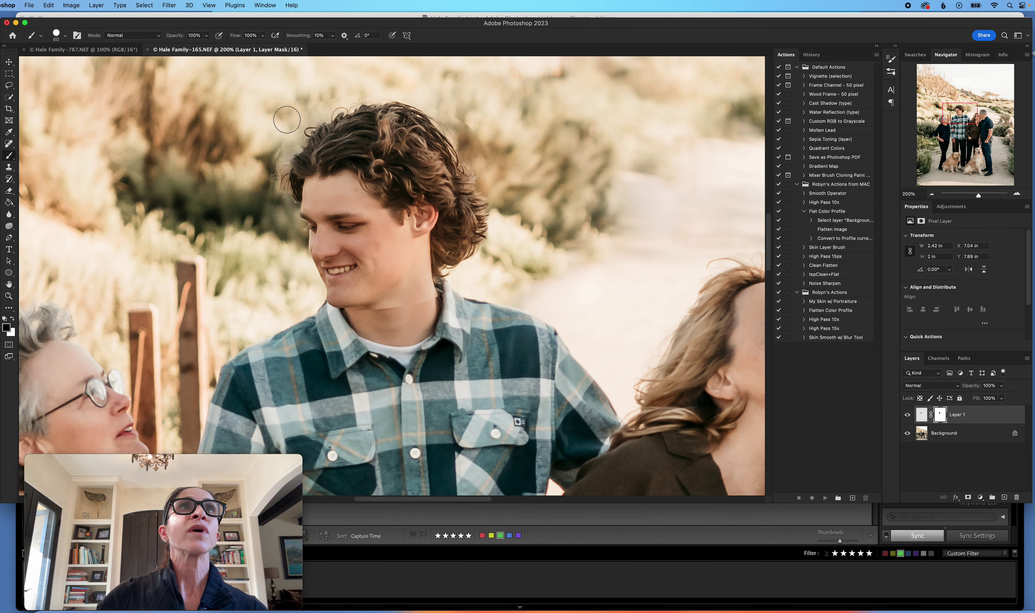
drag(304, 102, 286, 137)
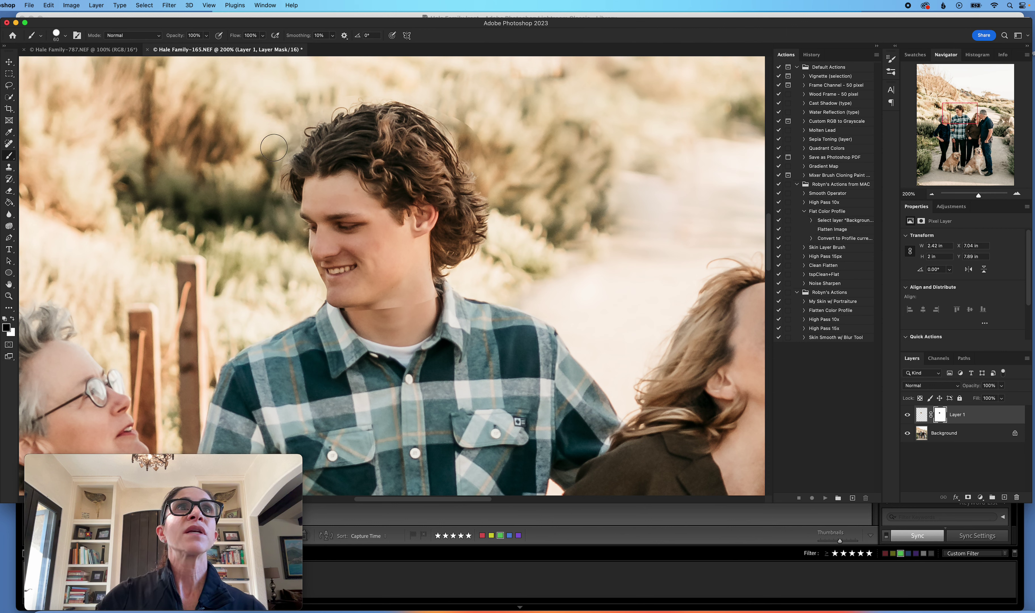
Soften the brush to 40% hardness and paint white on the mask along the back of the young man's hair.
click(65, 36)
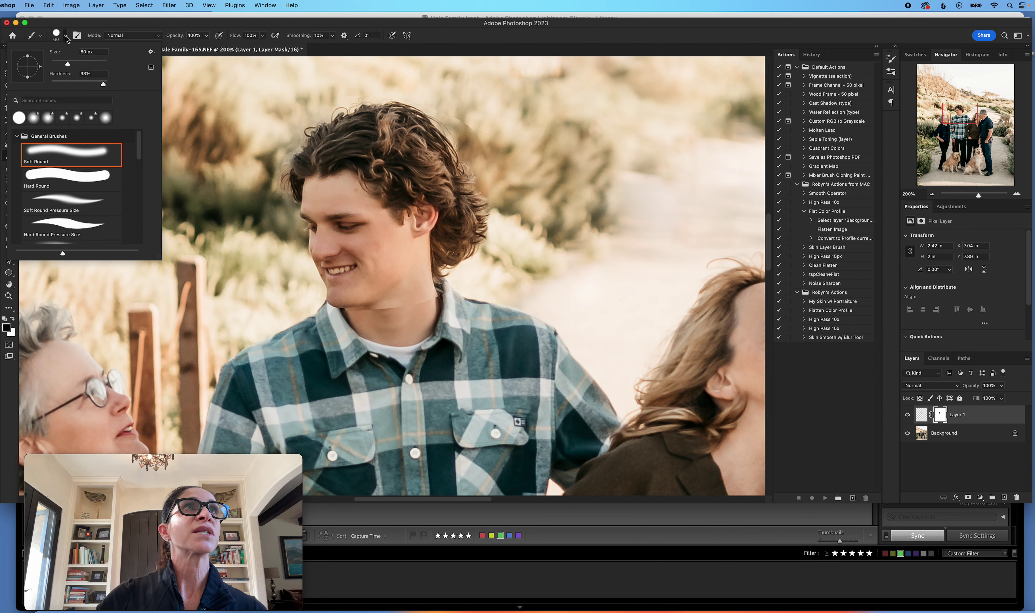
drag(105, 87, 75, 86)
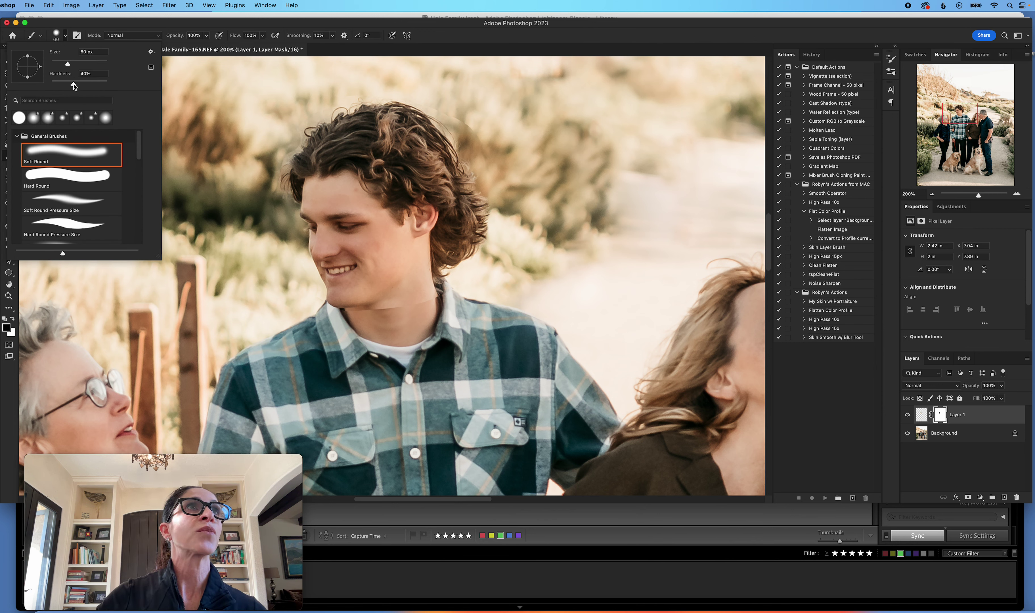
click(215, 138)
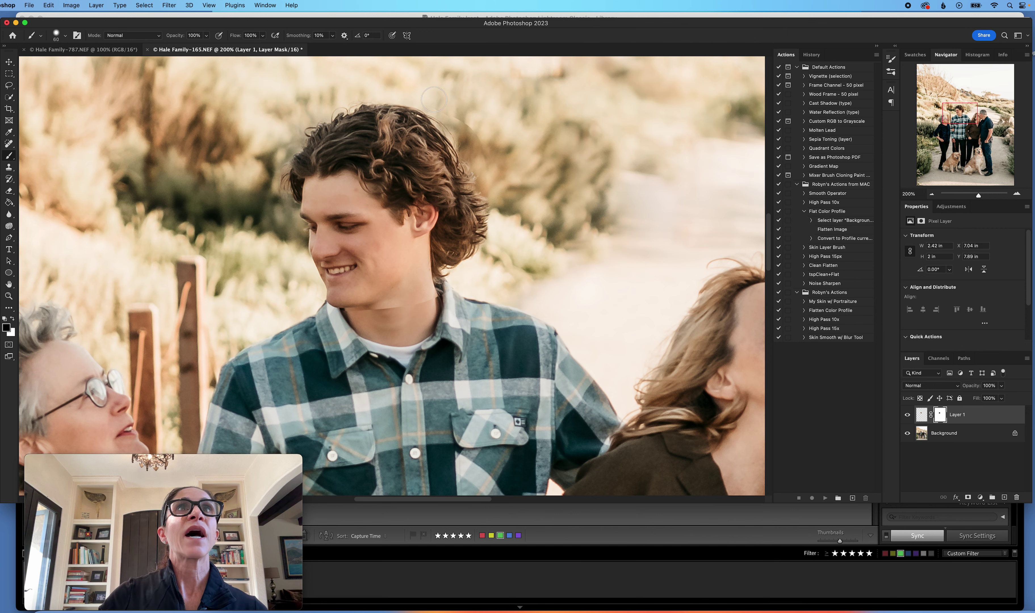
click(13, 321)
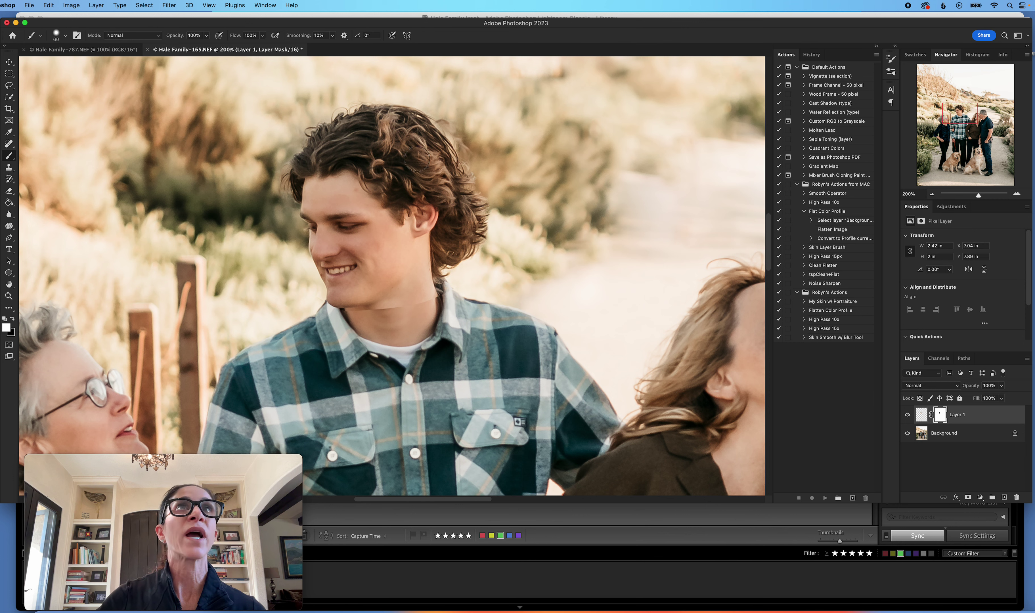
mouse_move(458, 127)
mouse_down()
mouse_move(447, 115)
mouse_move(482, 170)
mouse_up()
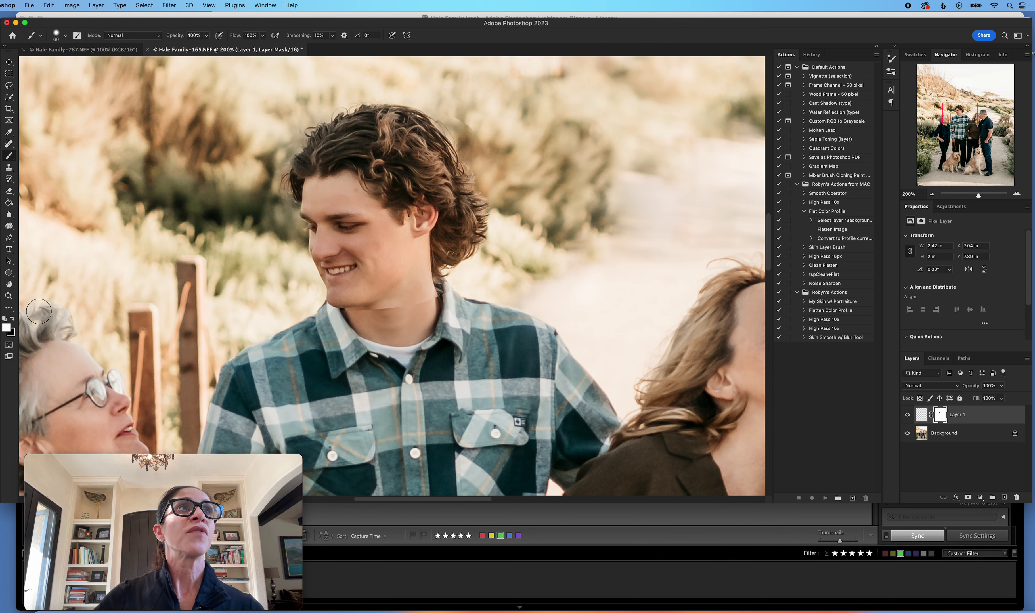
Paint black on the mask along the young man's neck and shirt collar, reducing the brush to 35 px and 20 px.
click(12, 320)
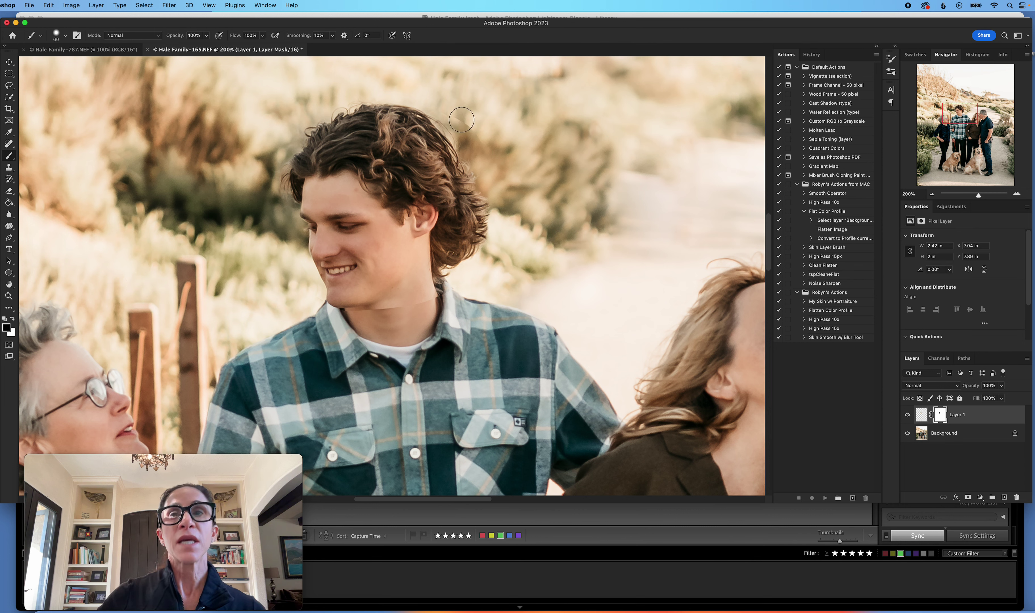
key([)
key([)
key([)
key([)
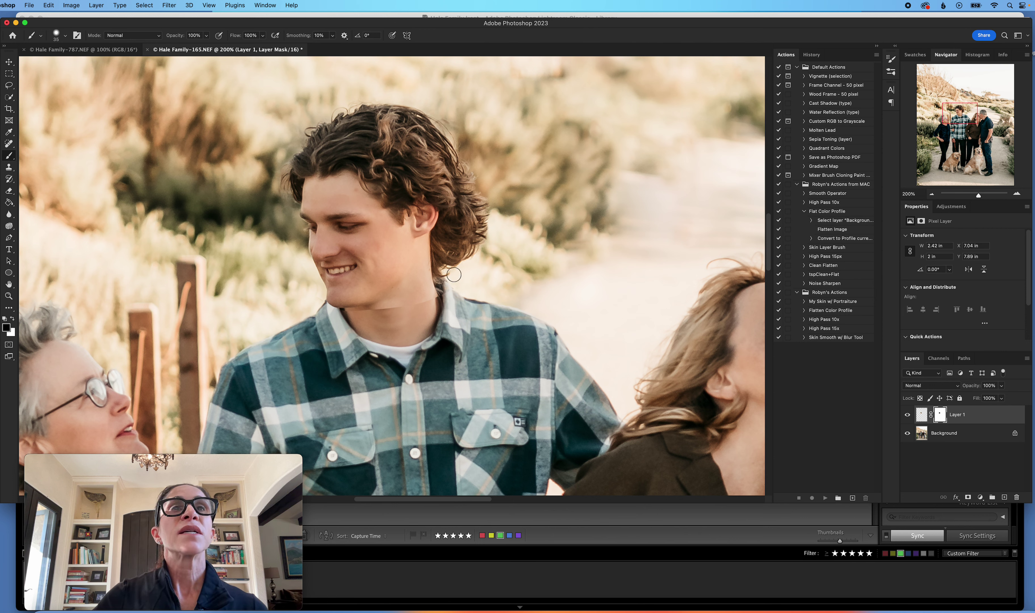
drag(432, 291, 432, 302)
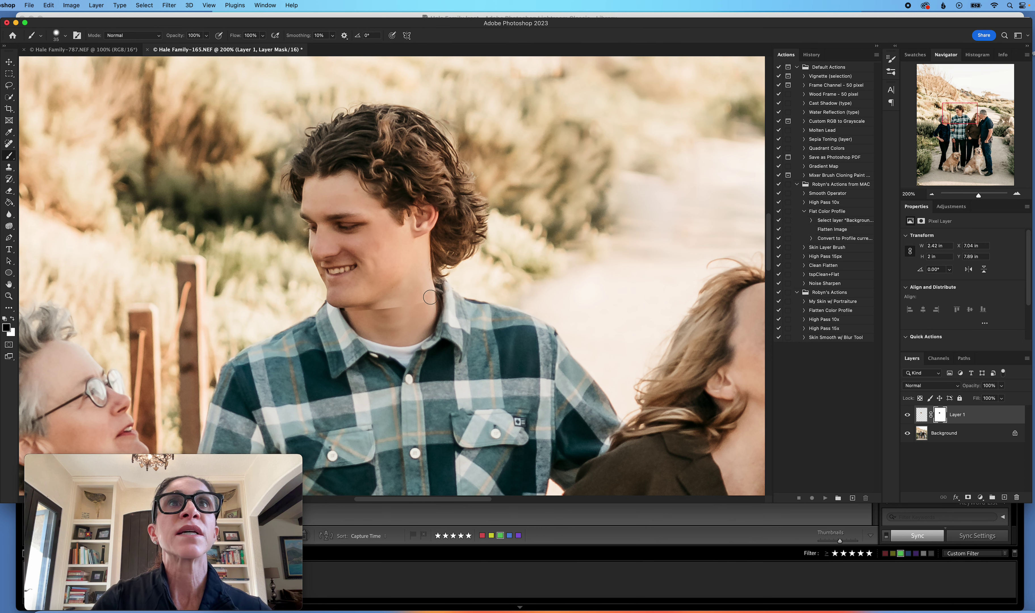
drag(417, 306, 360, 313)
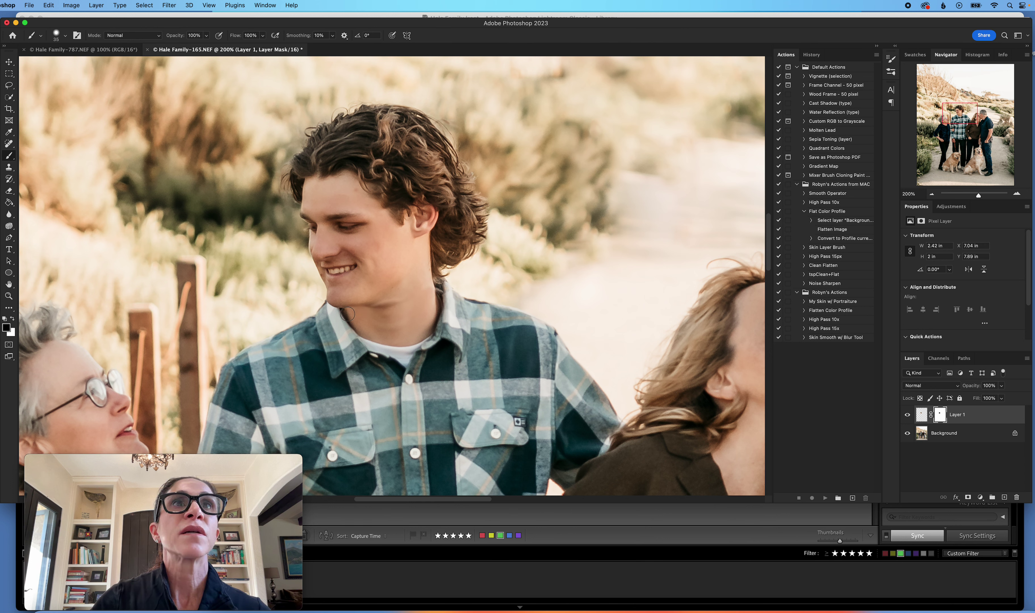
key(bracketleft)
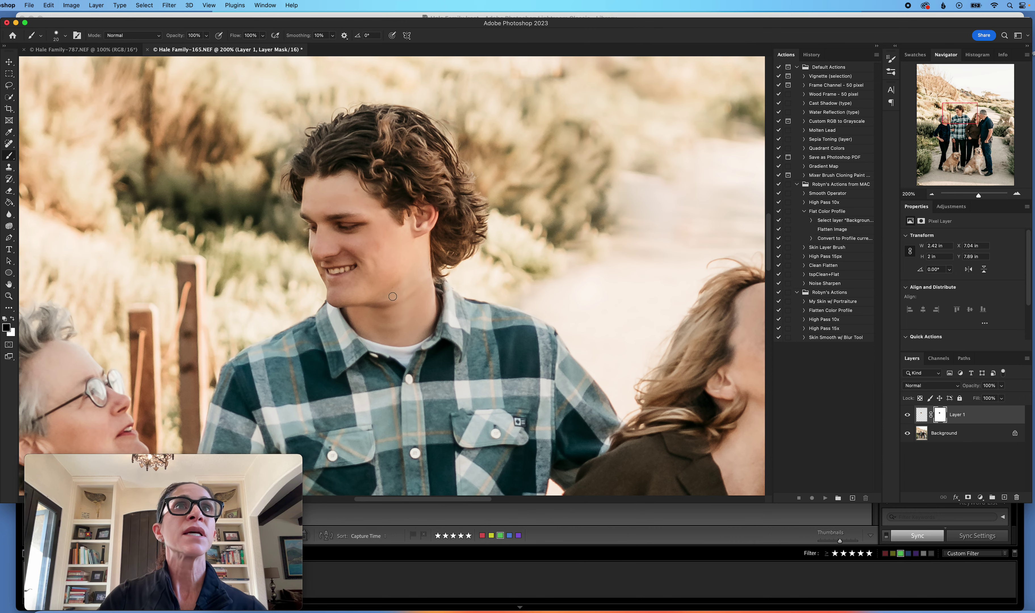
Compare the photo with and without the swapped head by toggling the visibility of Layer 1.
click(932, 195)
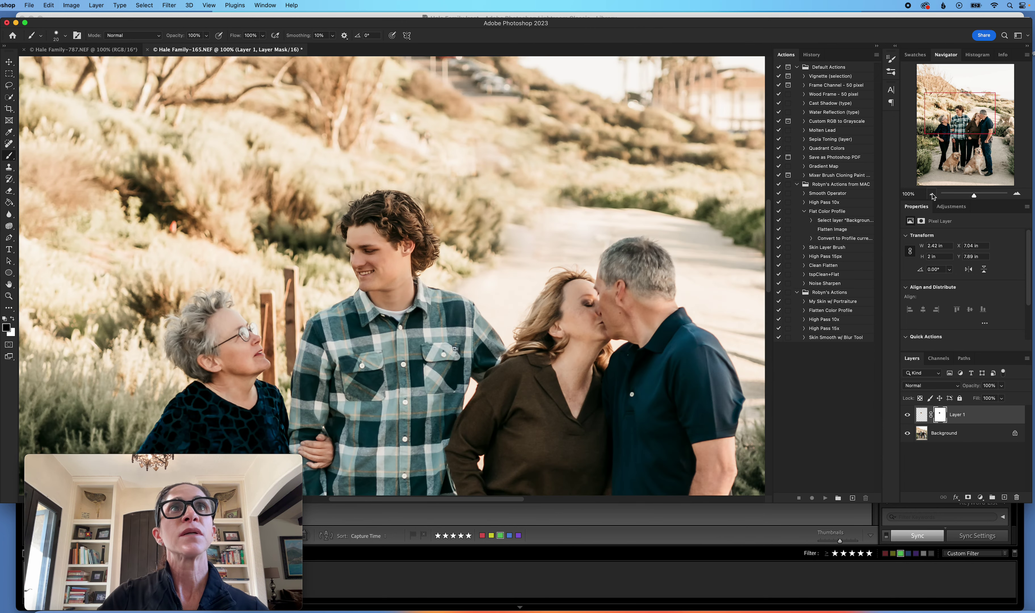
click(932, 195)
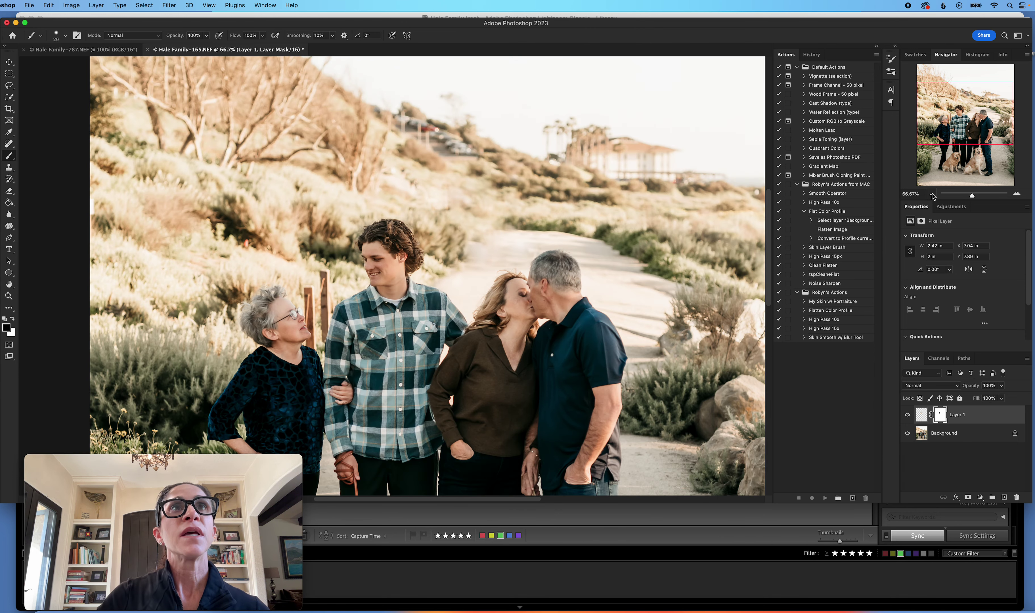
click(907, 416)
click(907, 415)
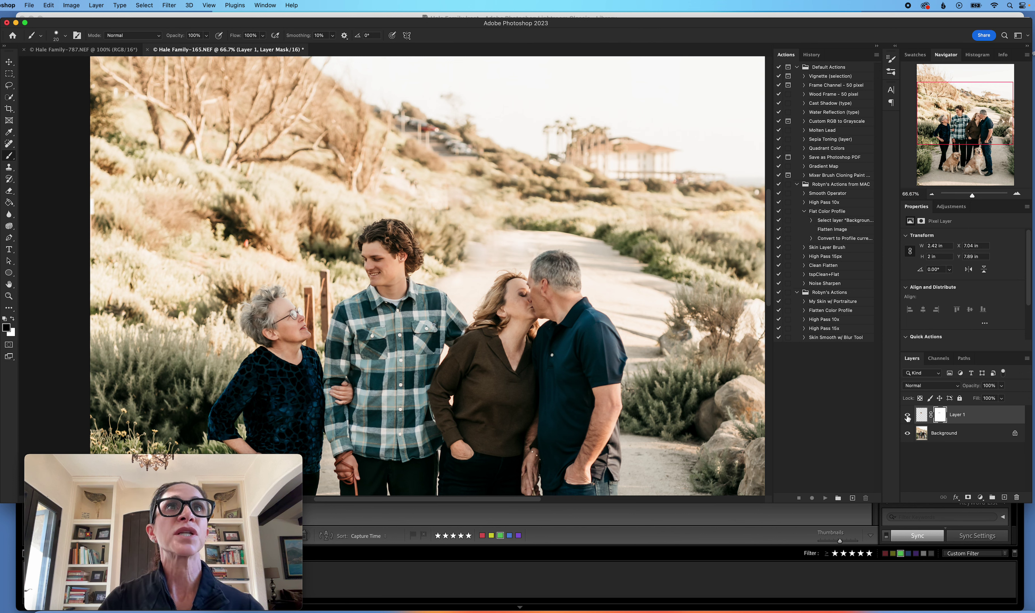
click(907, 416)
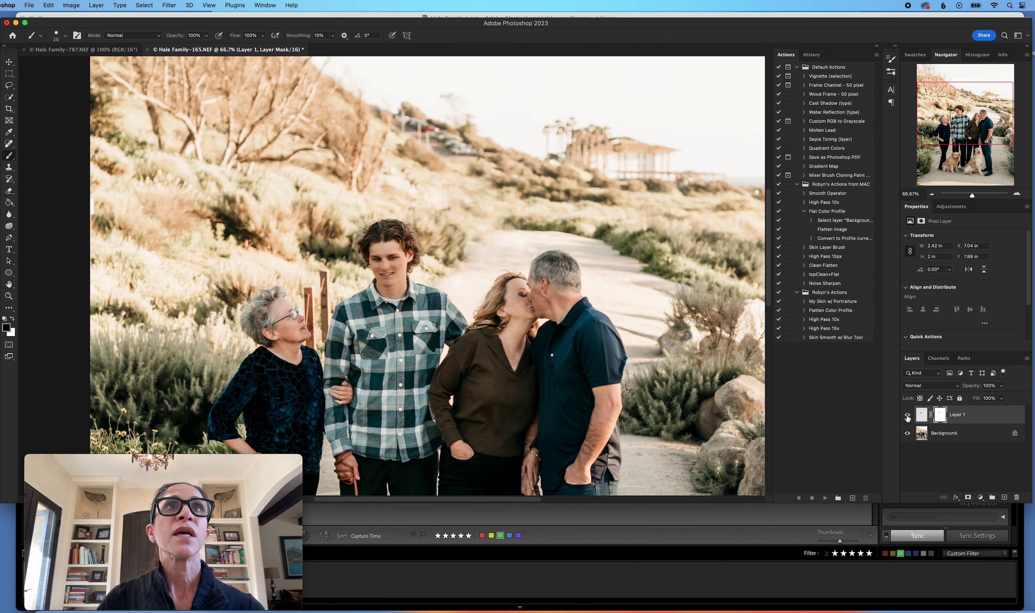
click(907, 416)
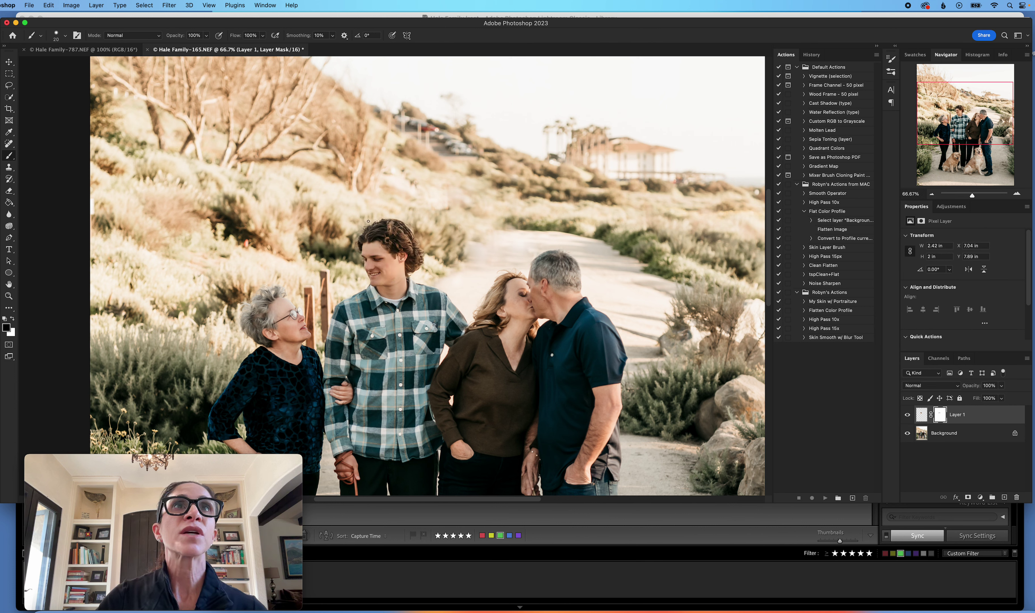
click(907, 416)
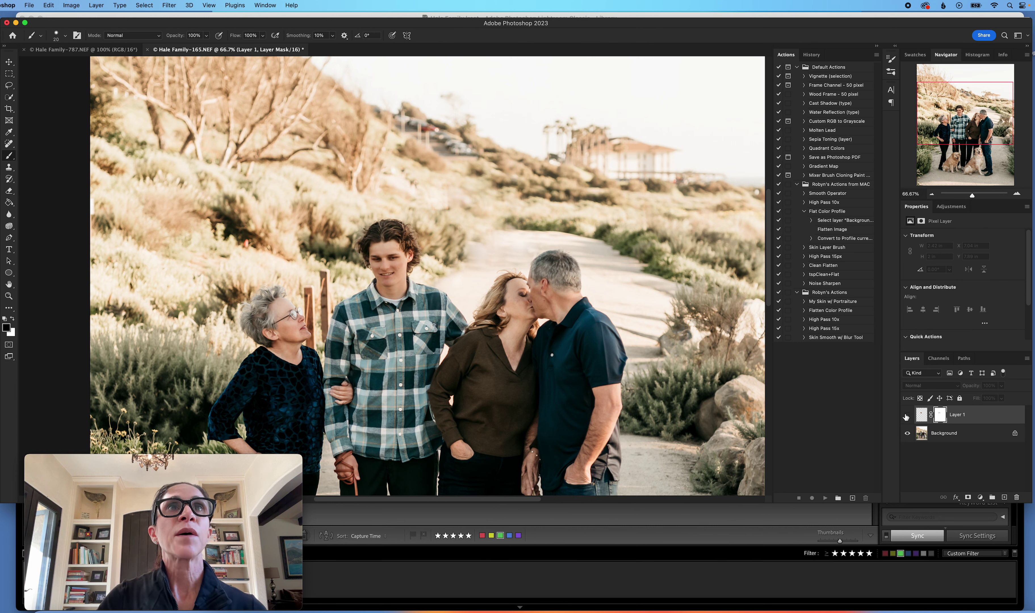
click(907, 416)
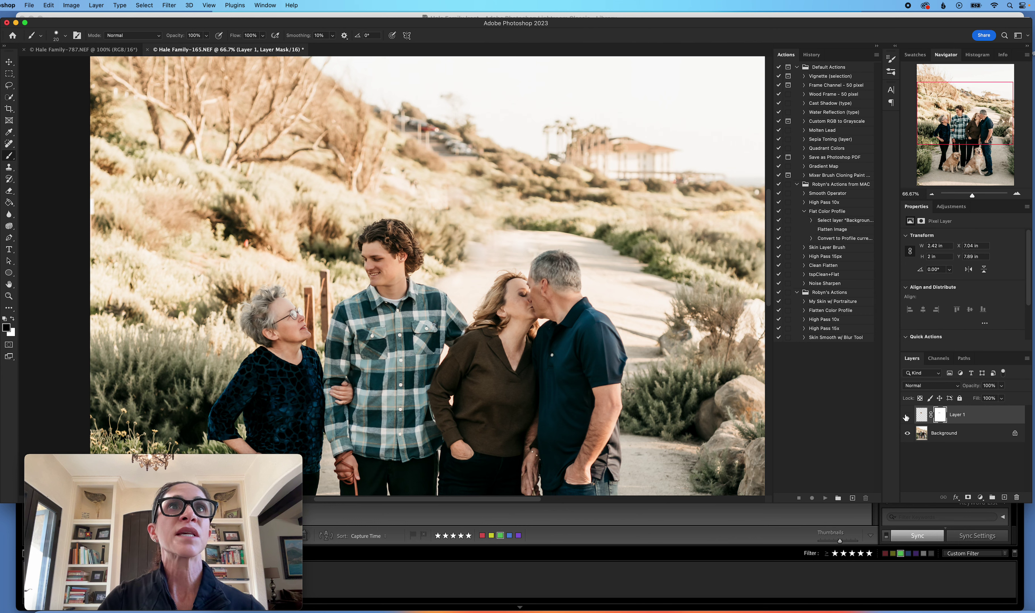
click(906, 417)
click(907, 415)
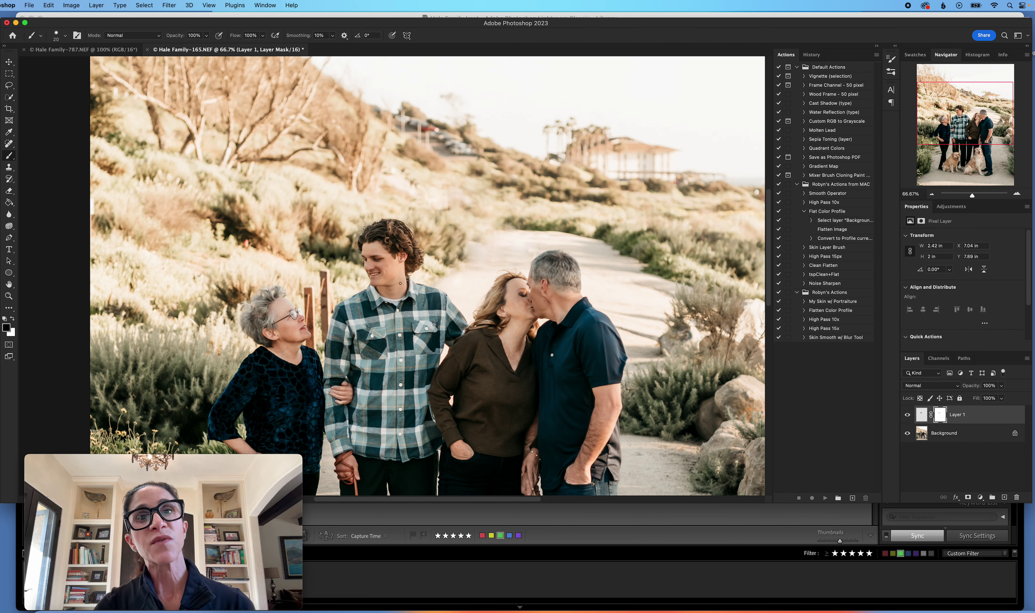
click(907, 416)
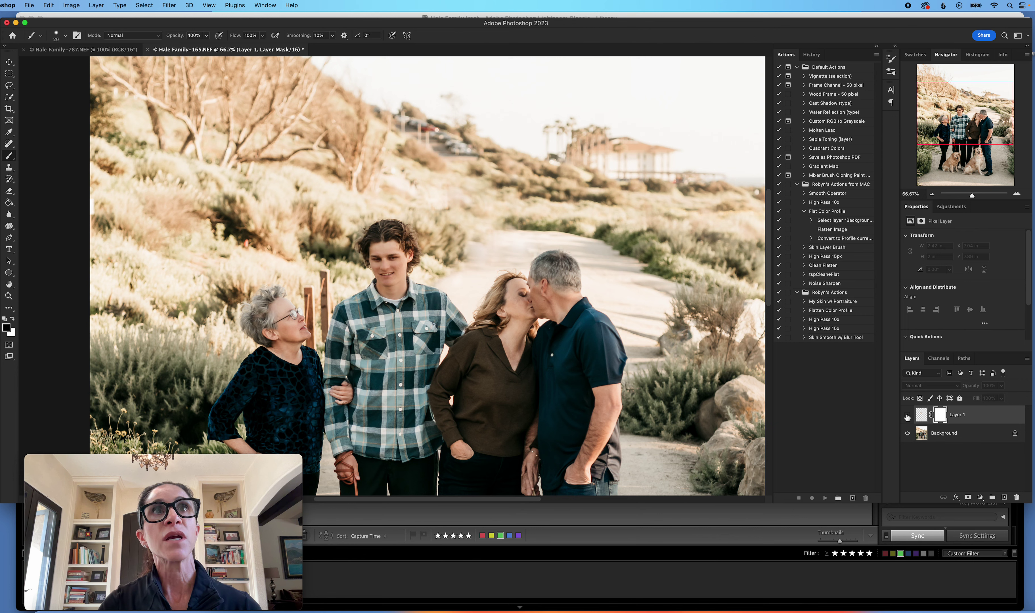
click(907, 416)
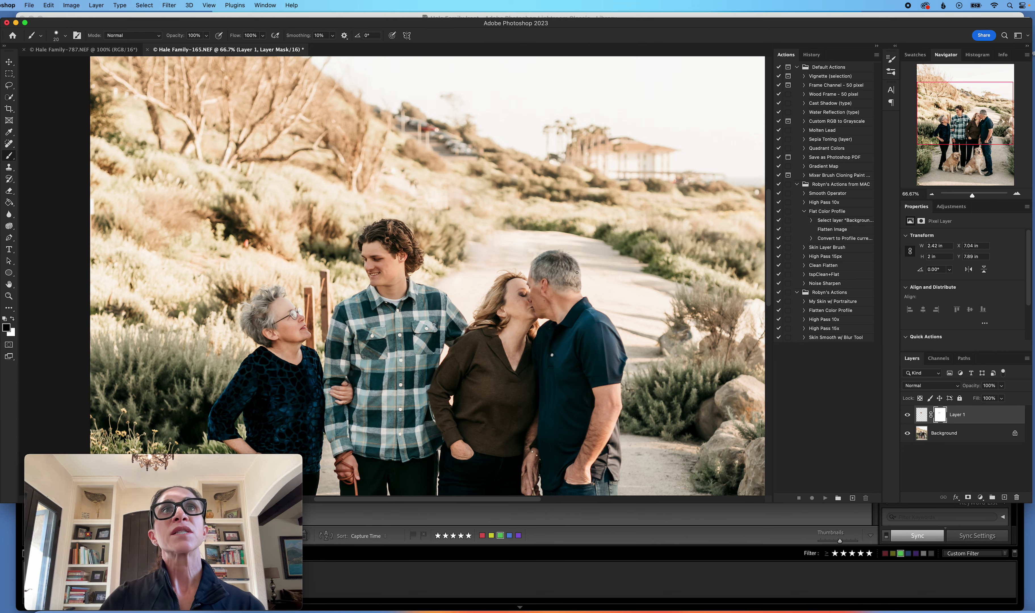
Flatten the masked head layer and the background into a single layer.
click(931, 195)
click(932, 195)
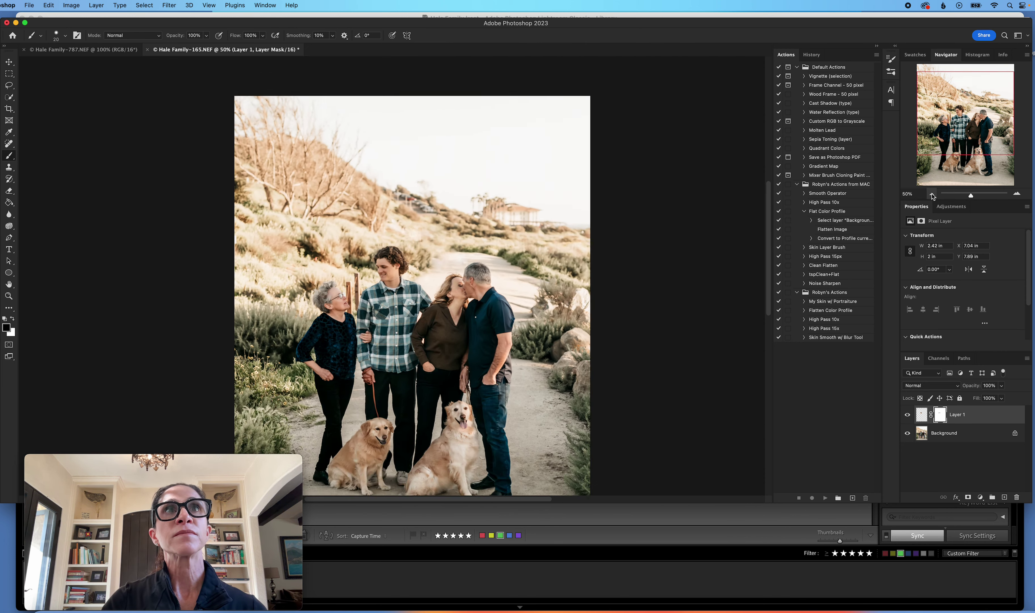
click(931, 195)
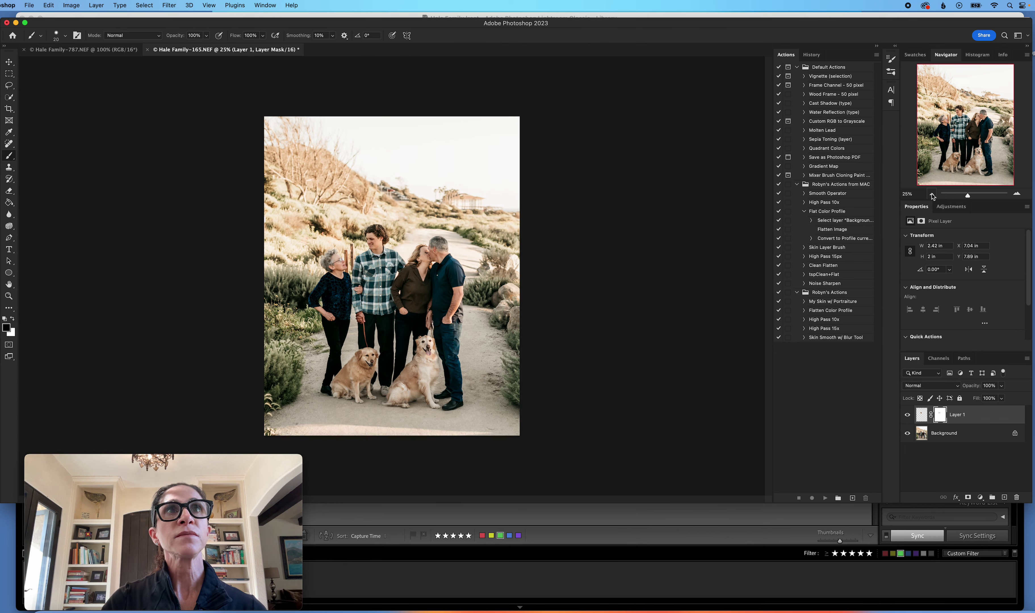
click(1016, 194)
click(823, 212)
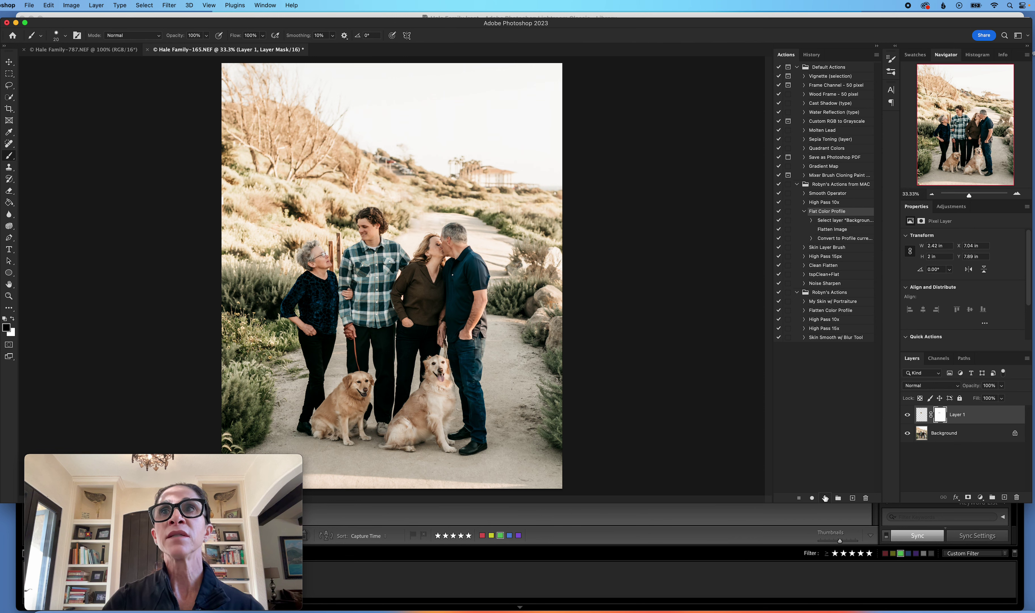
right_click(983, 417)
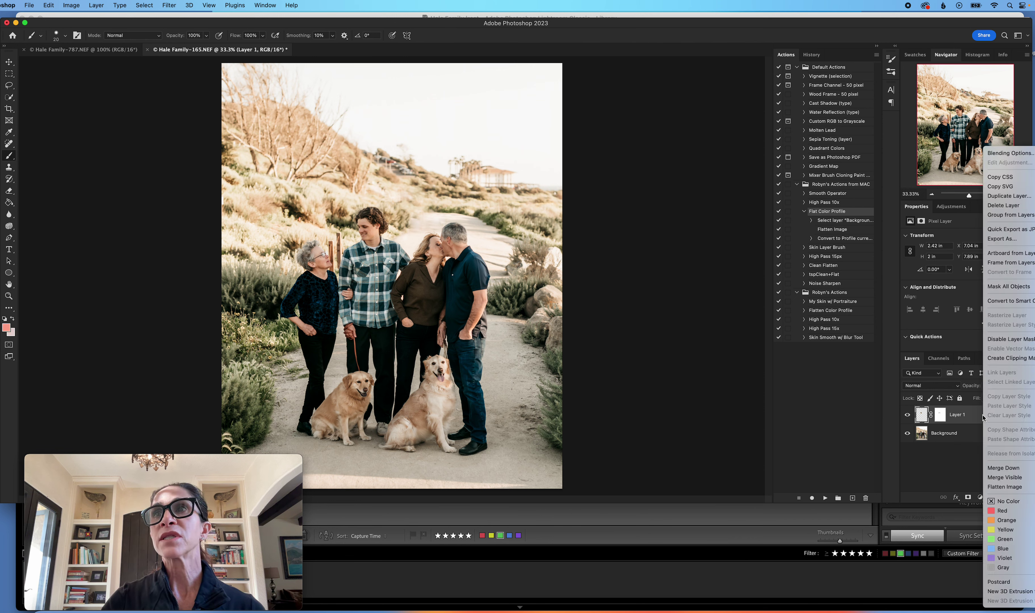
right_click(966, 416)
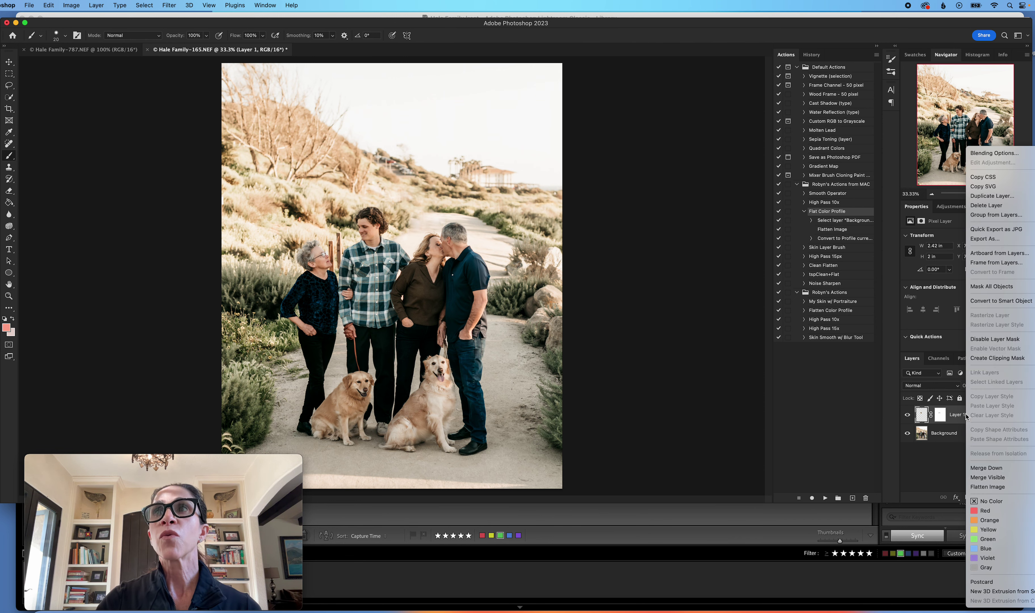
click(987, 486)
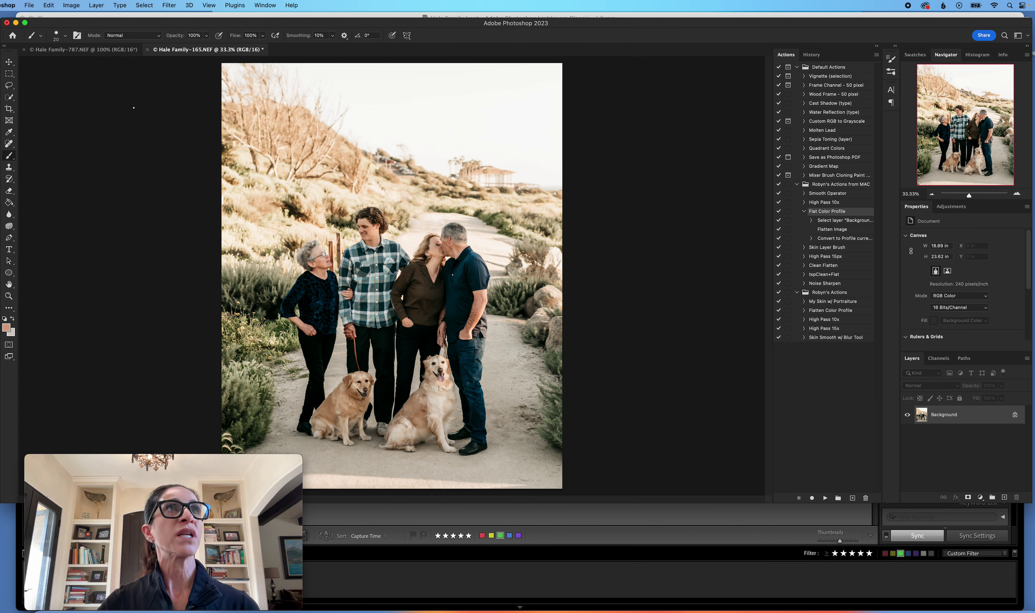
Save the flattened photo and switch to Lightroom Classic.
click(29, 5)
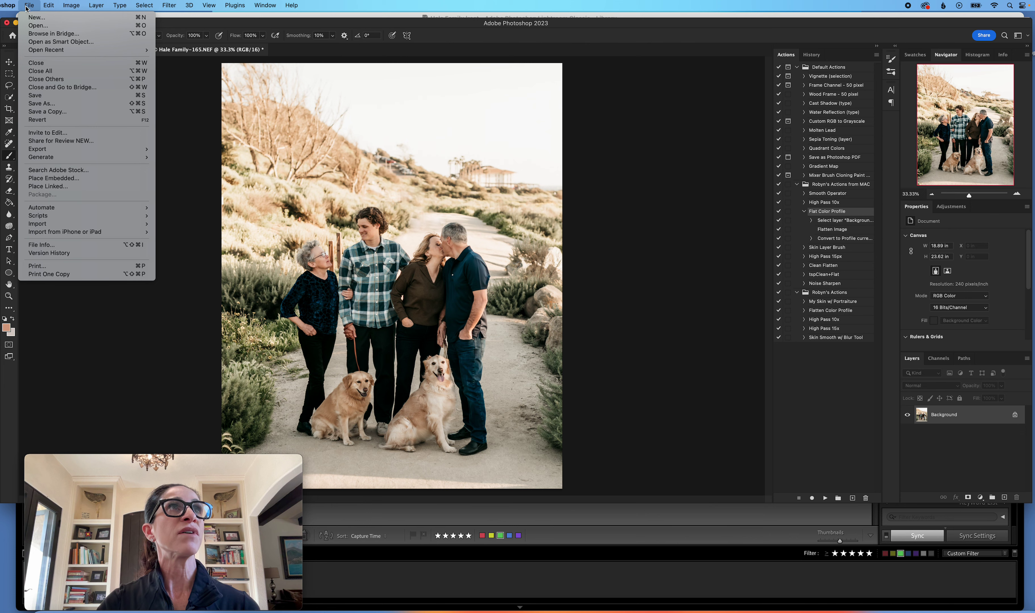
click(44, 96)
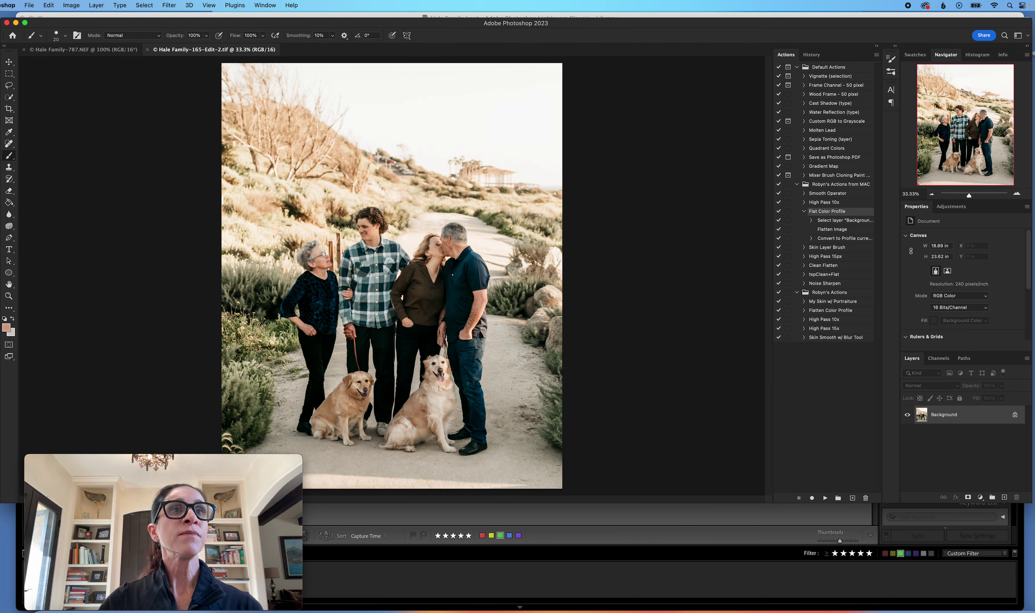
key(super+Tab)
drag(249, 459, 733, 297)
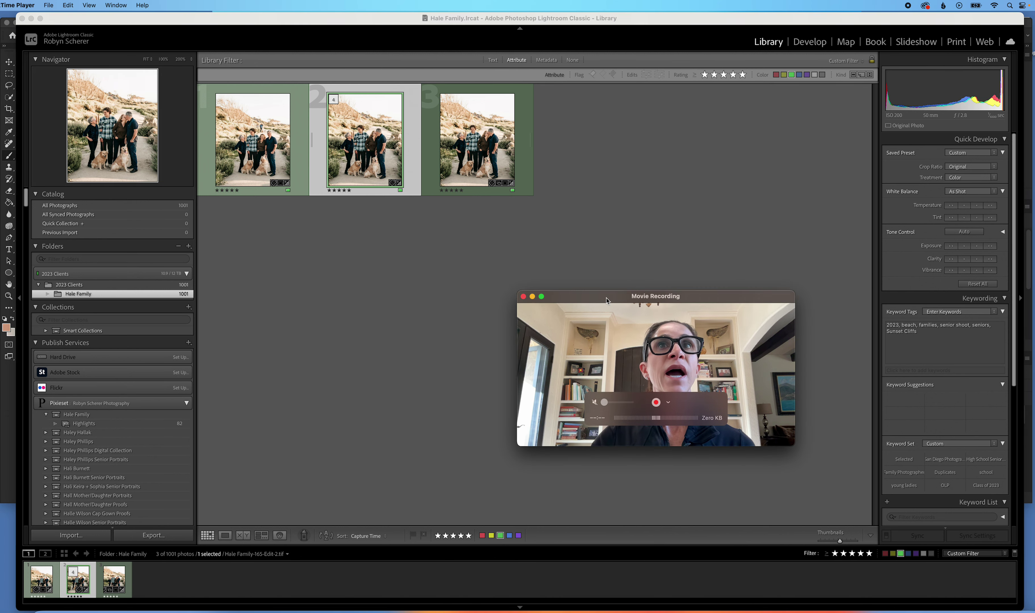
drag(603, 301, 109, 393)
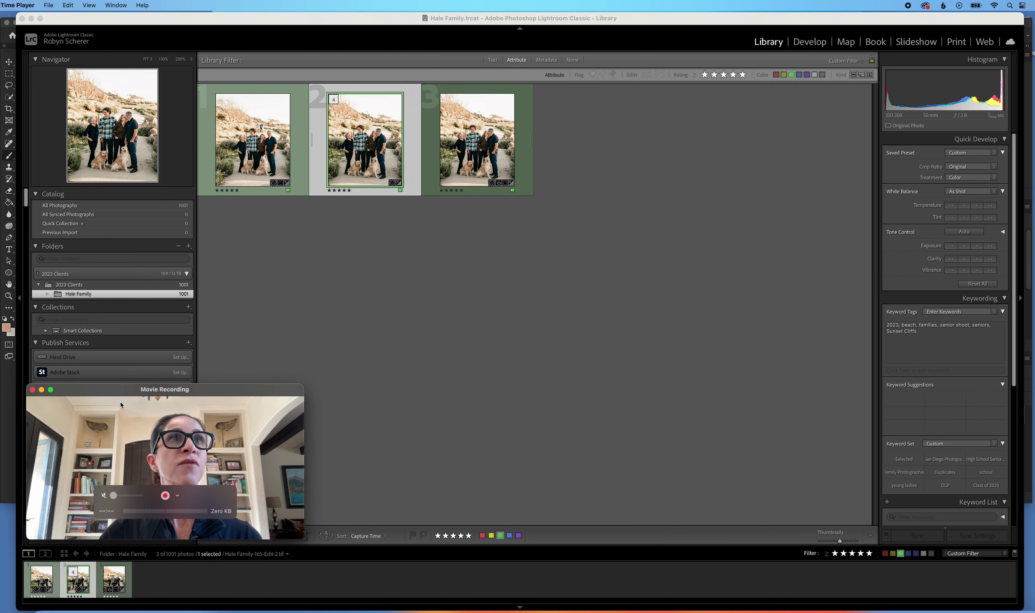
click(300, 268)
Open the photos in the Develop module and compare the head-swapped edit with the original shots.
click(288, 142)
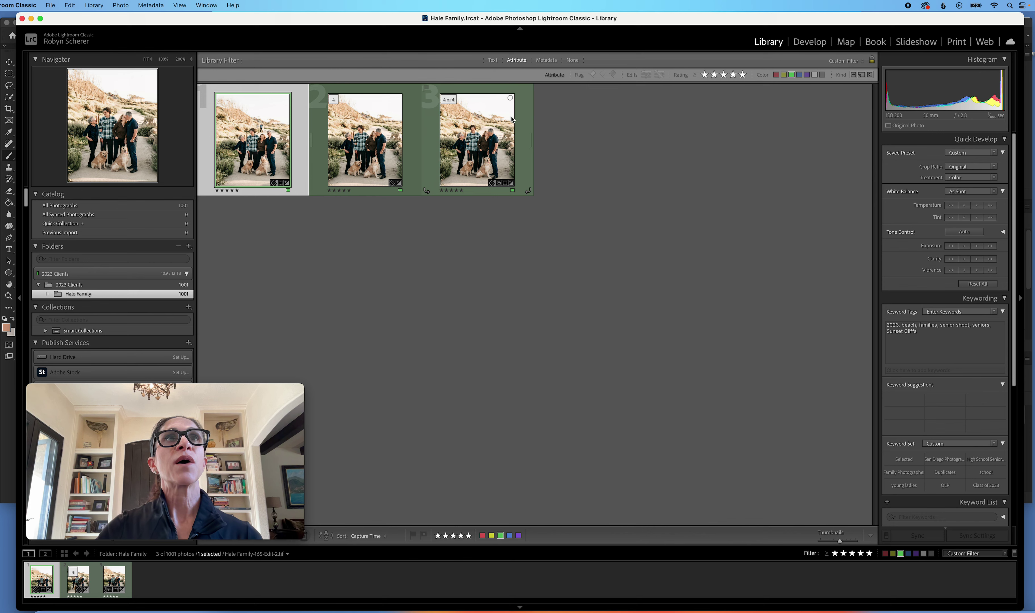
click(822, 42)
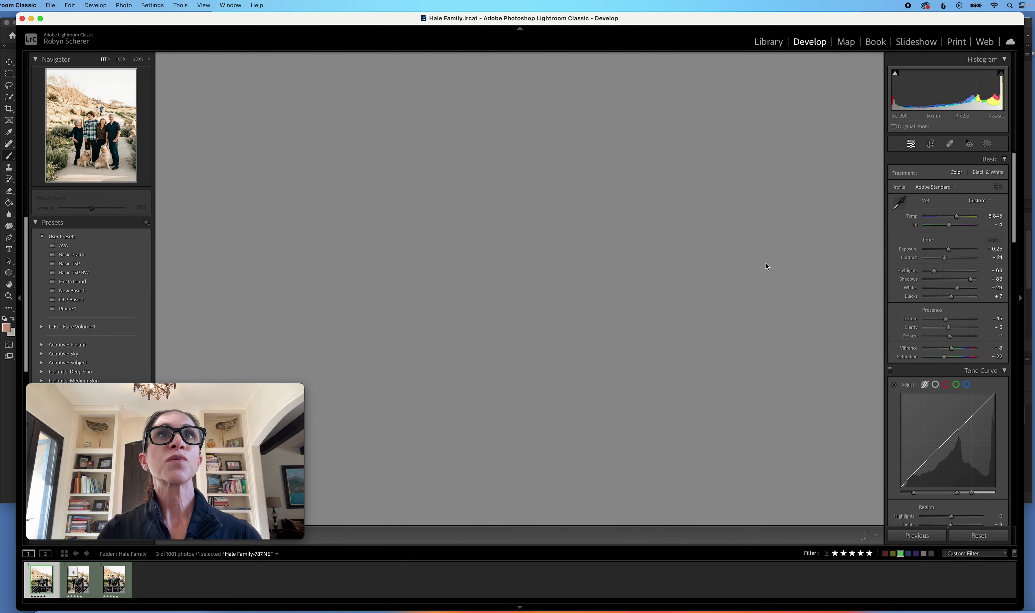
key(Right)
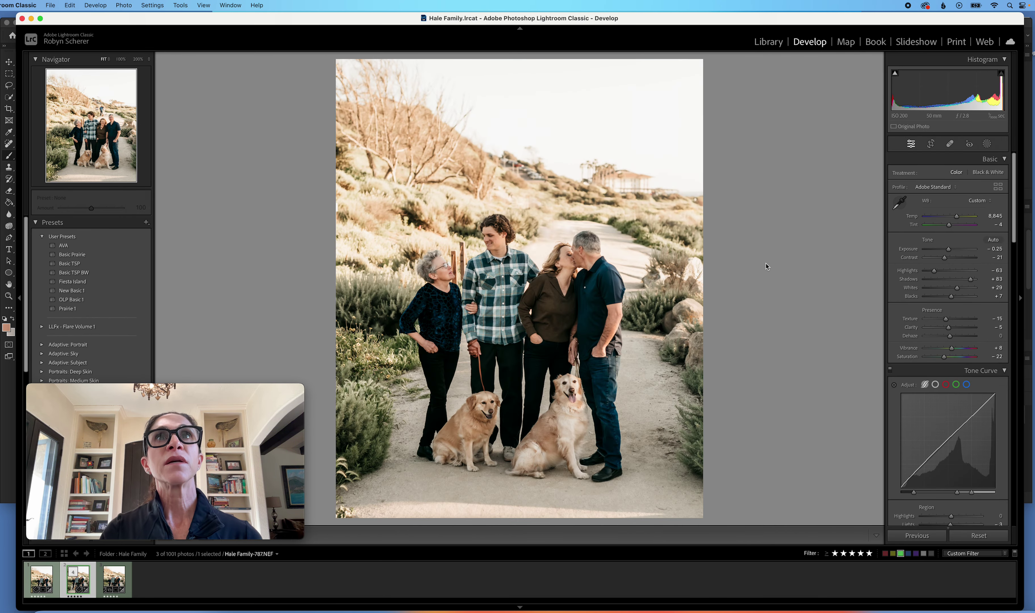
key(Right)
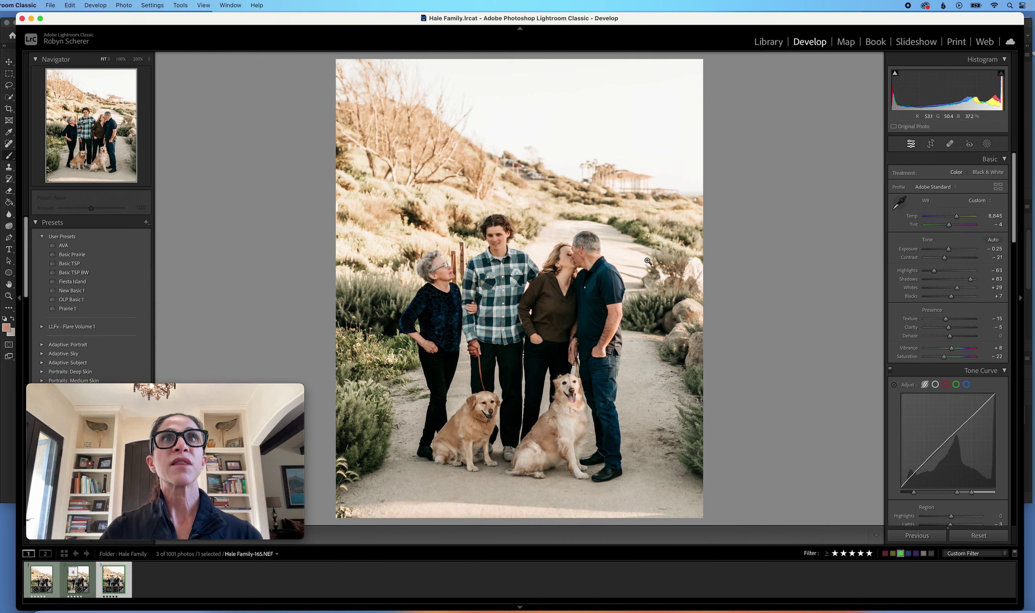
key(Left)
Create a brush mask on the head-swapped photo with the Skin Texture preset for the young man's skin.
click(504, 248)
click(986, 143)
click(914, 230)
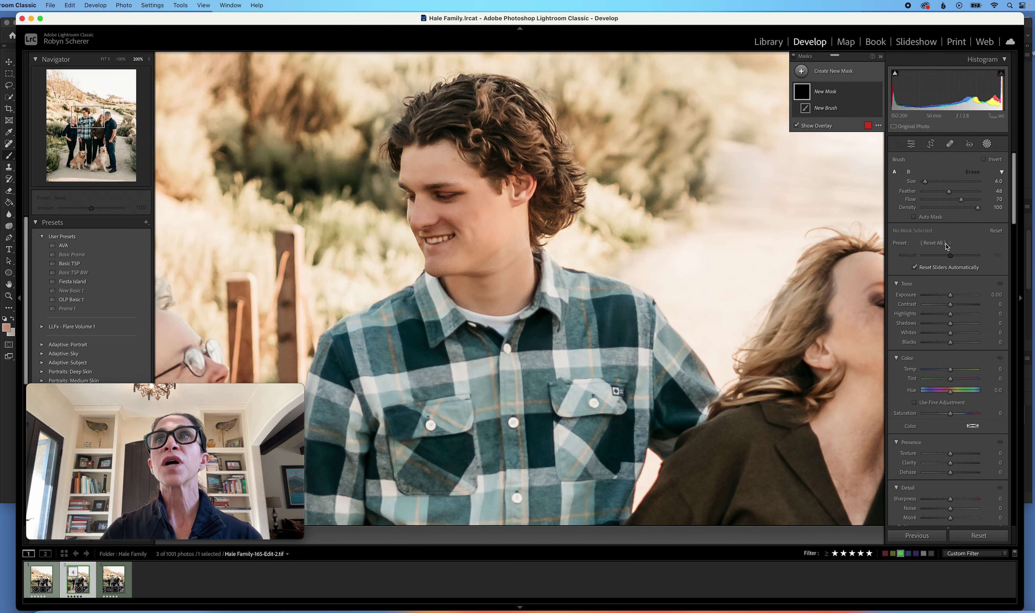
click(945, 244)
scroll(947, 260, down, 10)
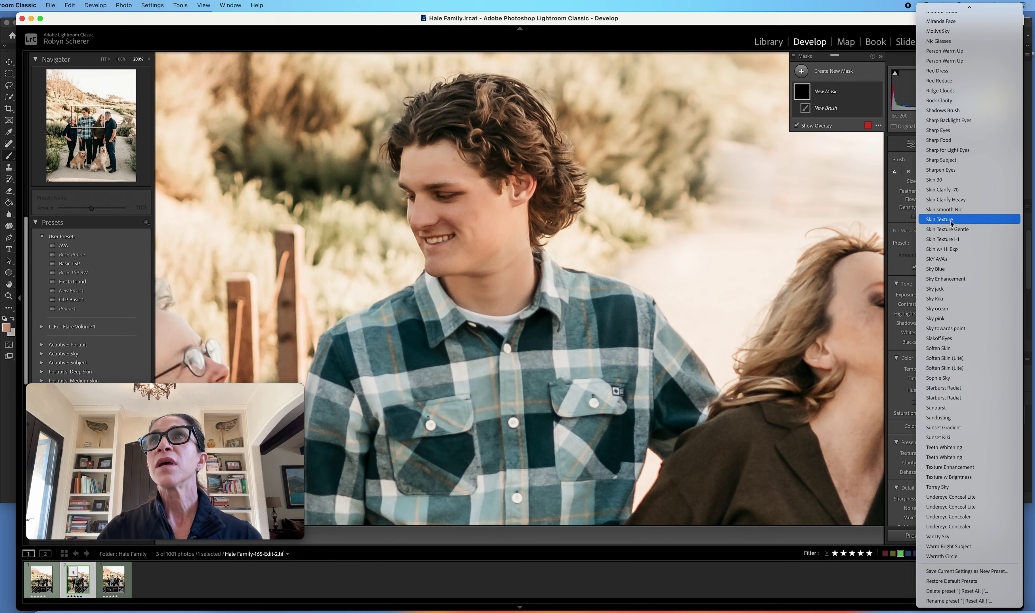
click(948, 223)
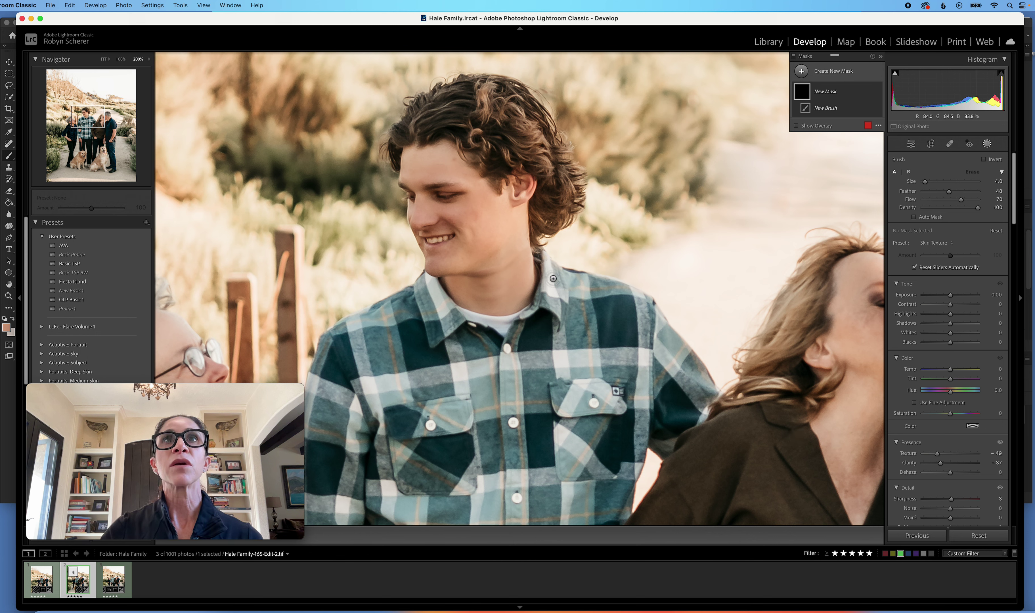
Paint the Skin Texture mask over the young man's jaw, cheek and neck with a brush size of 7 to 8.
scroll(518, 244, up, 3)
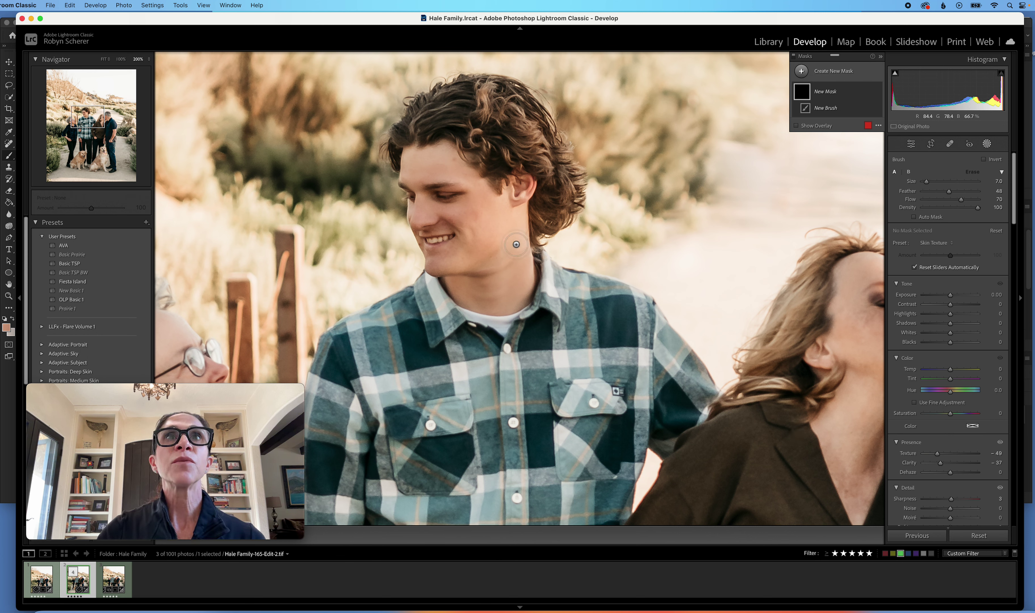
drag(514, 243, 496, 244)
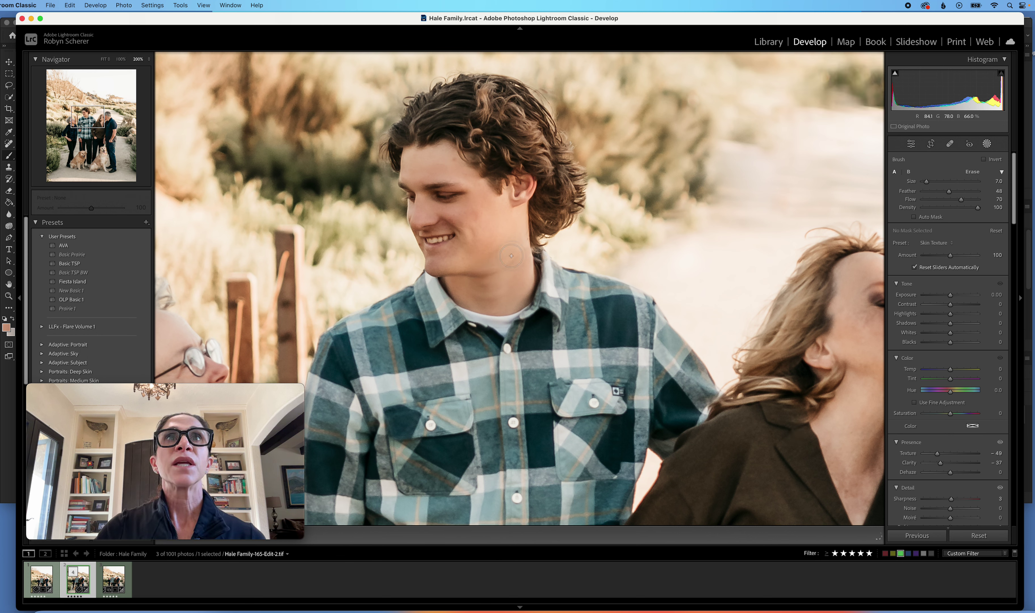
scroll(496, 244, up, 1)
mouse_move(497, 244)
mouse_down()
mouse_move(504, 268)
mouse_move(511, 261)
mouse_move(506, 249)
mouse_move(456, 266)
mouse_up()
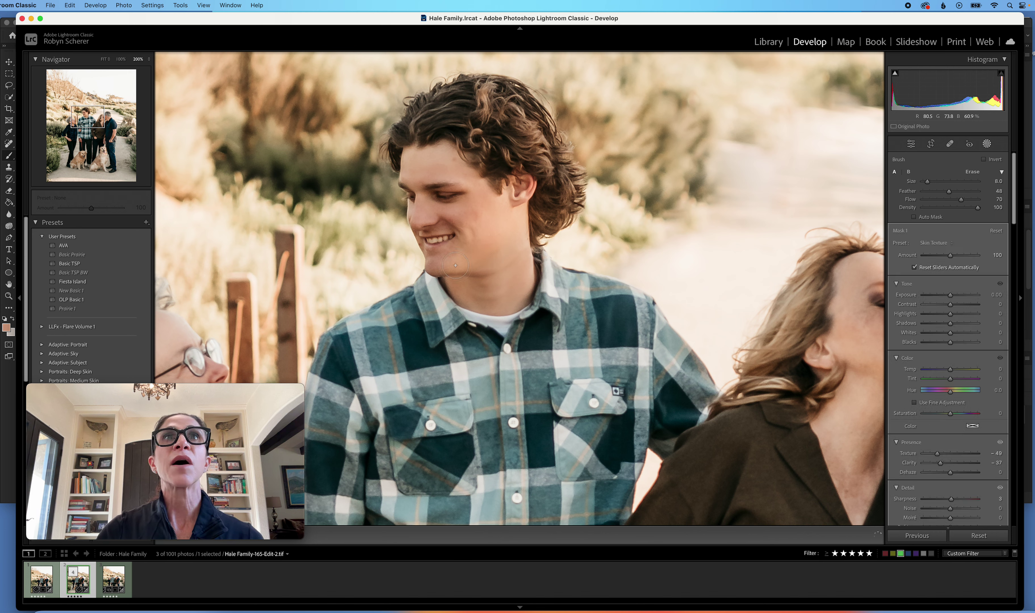
drag(491, 234, 488, 203)
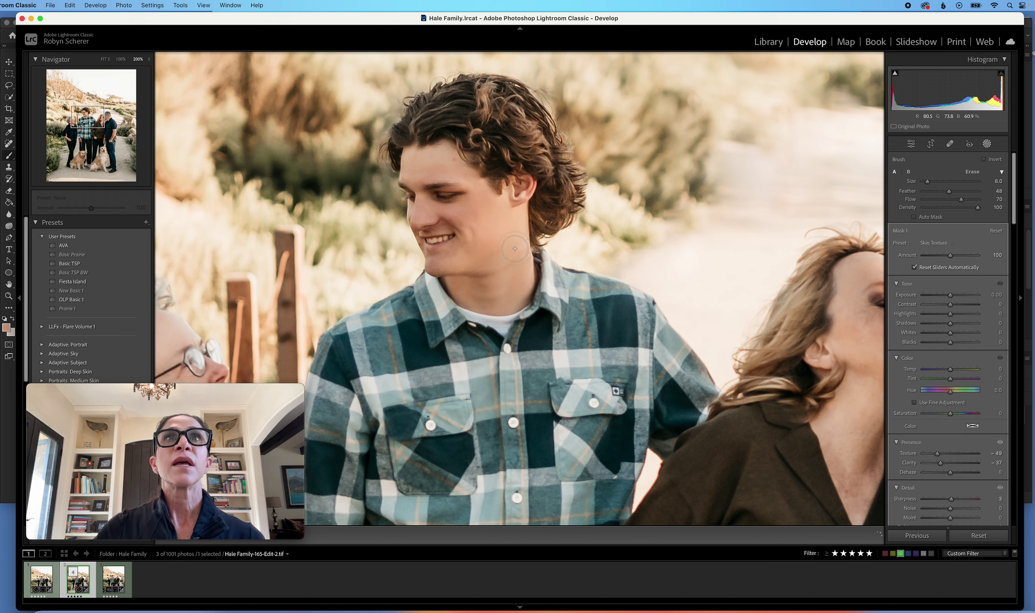
drag(514, 248, 500, 300)
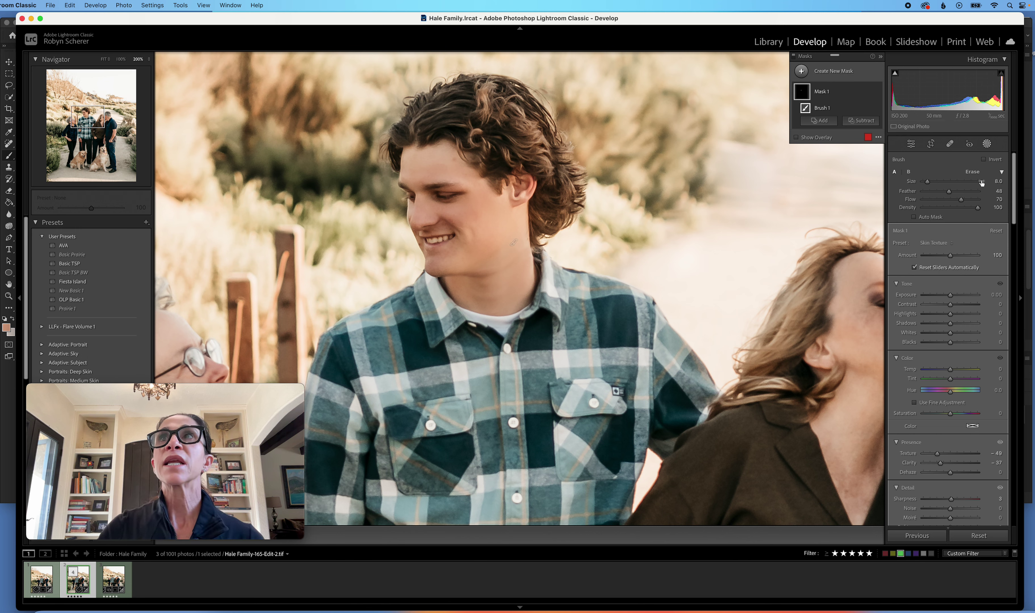
Heal the uneven skin along the young man's jawline with one stroke from below the chin towards the ear.
click(950, 145)
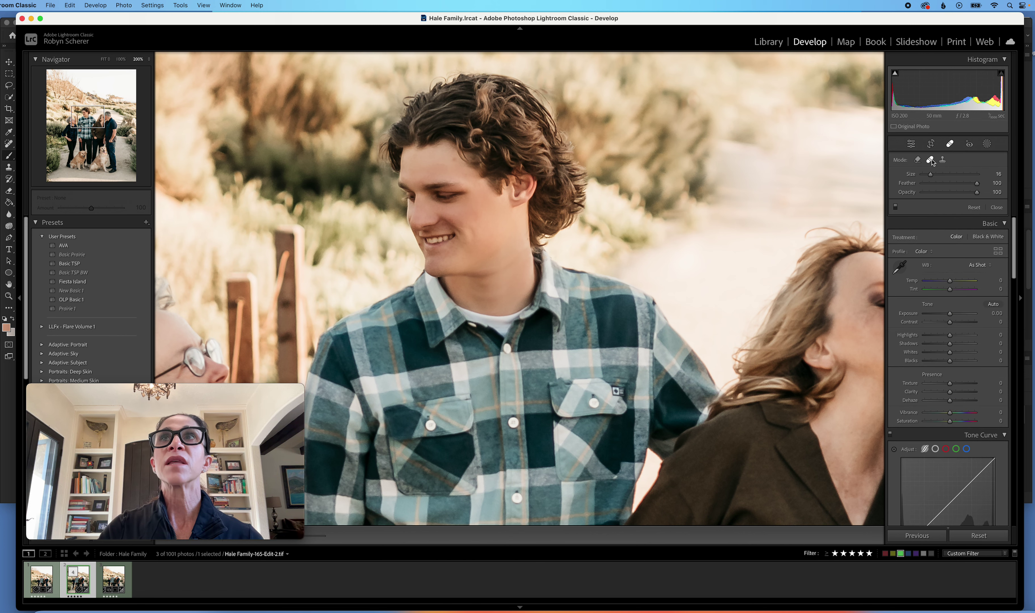
click(147, 59)
click(152, 69)
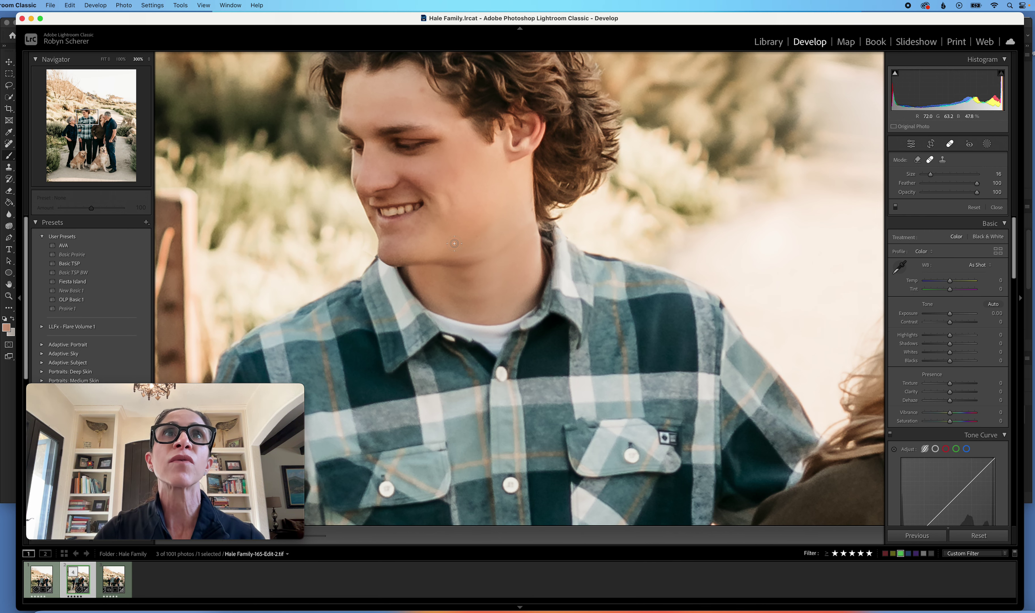
drag(453, 247, 502, 214)
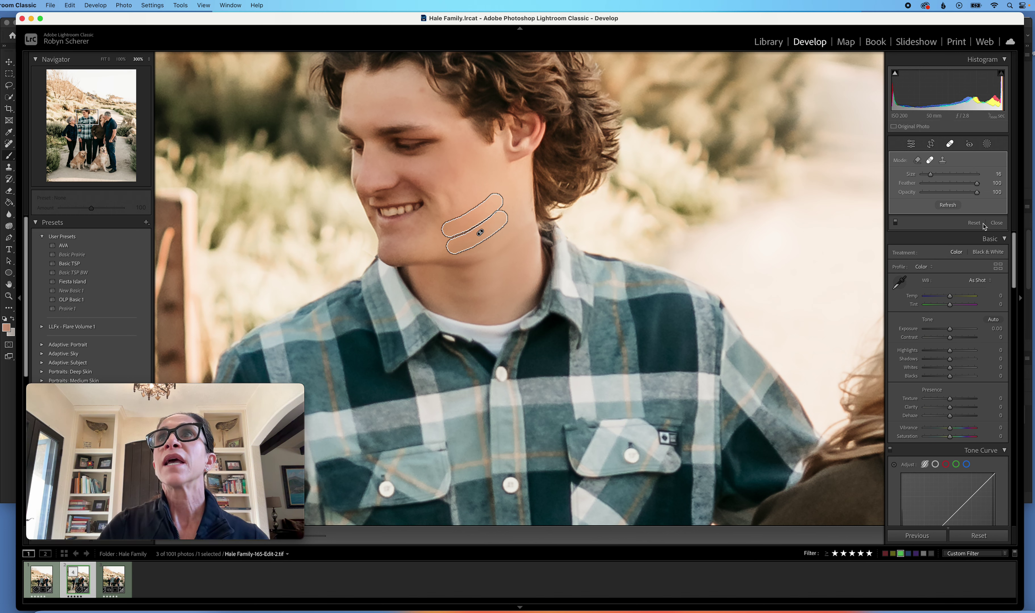
click(997, 223)
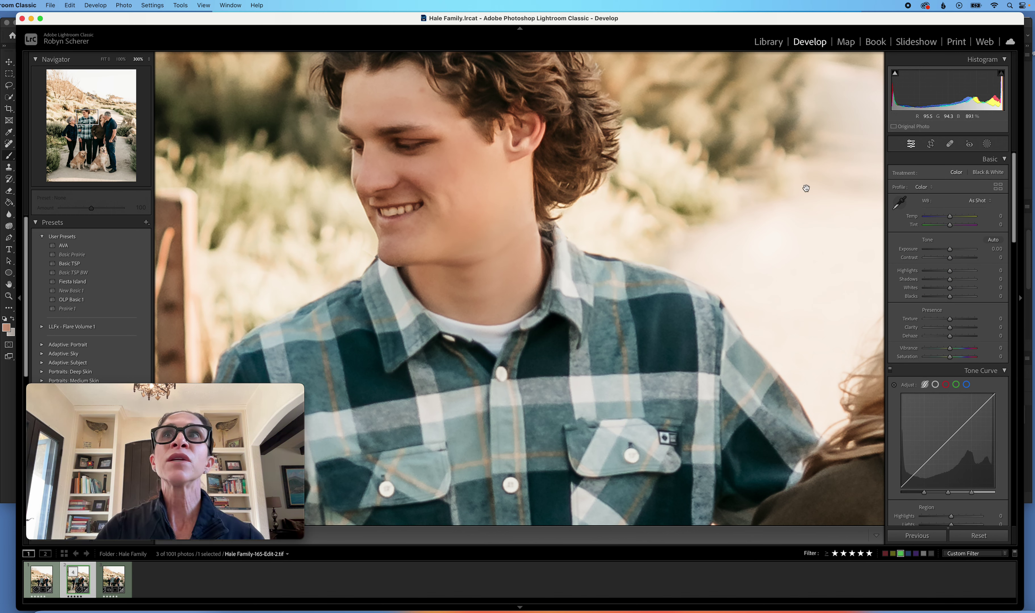
Heal the lower jawline again with a slightly larger brush stroke, then show the whole family photo.
click(949, 143)
key(])
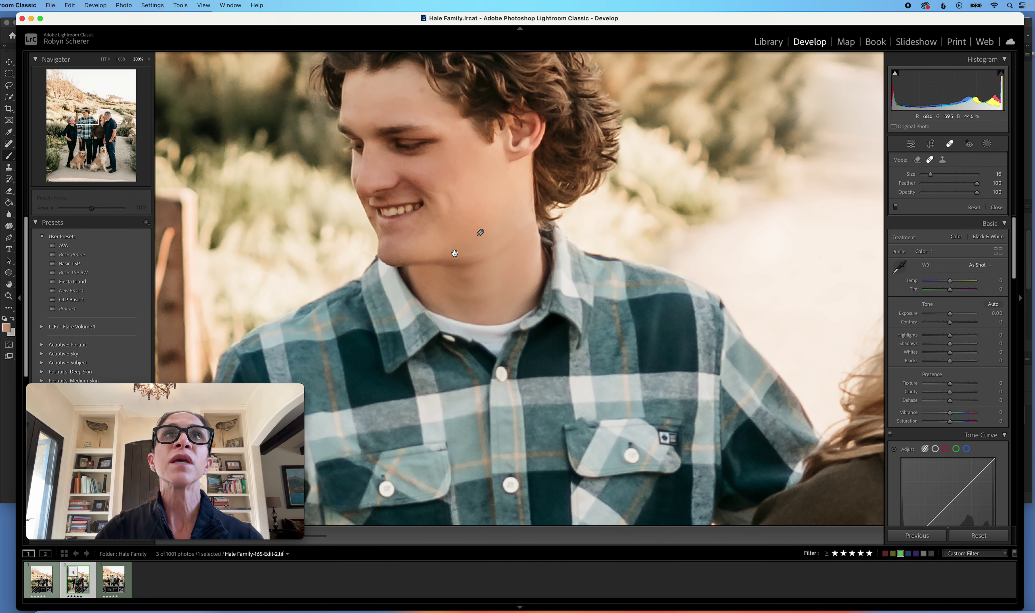
drag(509, 228, 457, 250)
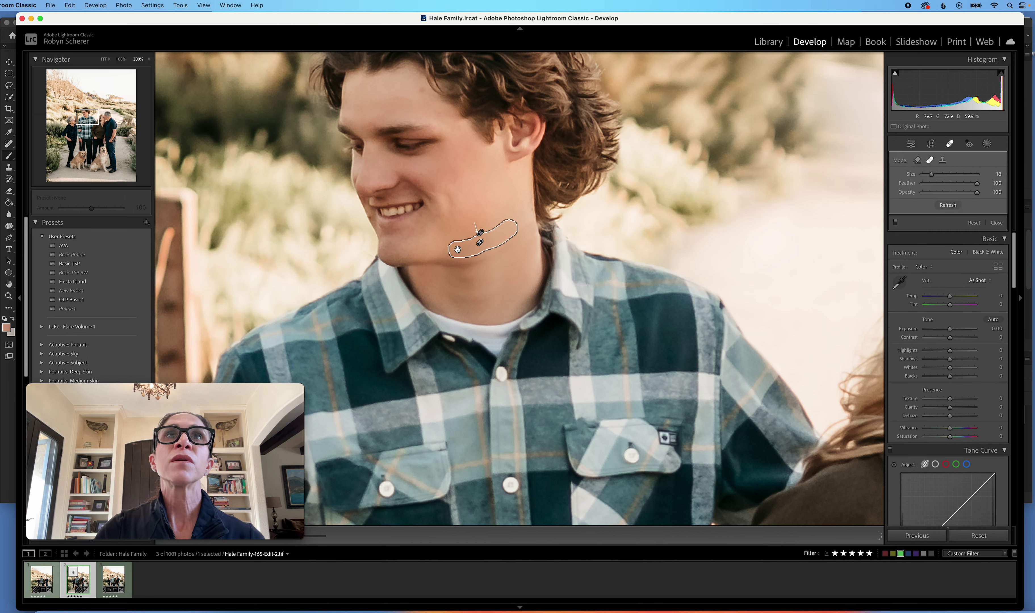
key(q)
click(592, 272)
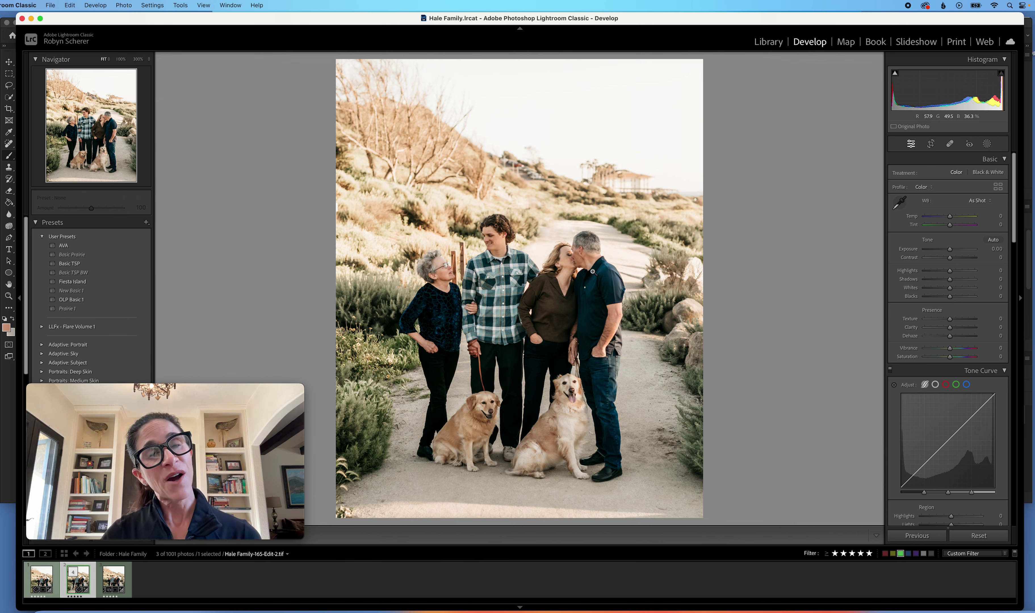